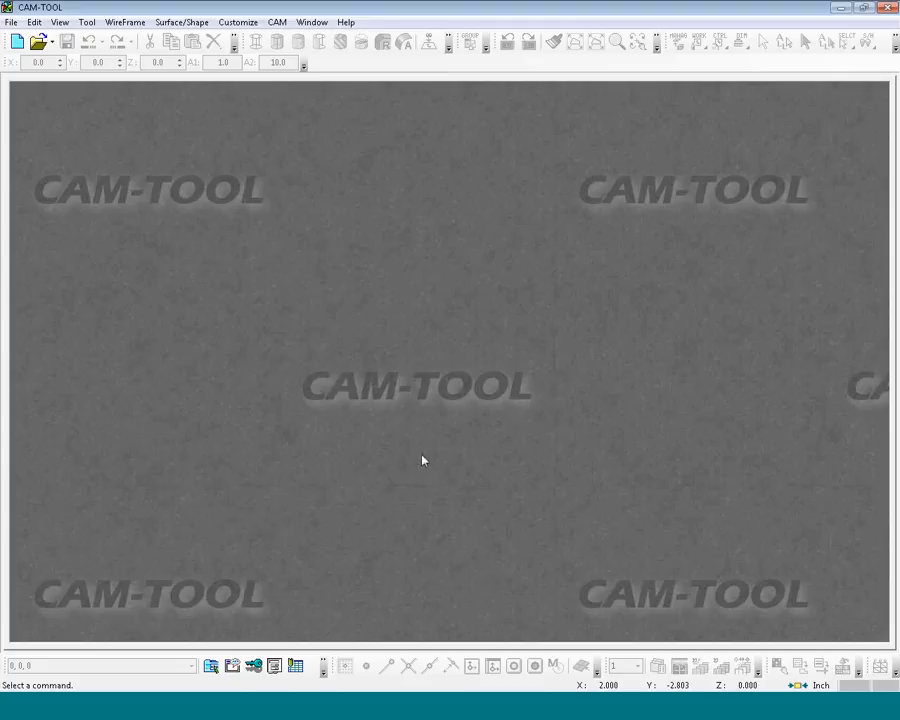
- Start opening a model file and browse to the CAM-TOOL data\CONV\sample folder on Local Disk (C:)
left_click(10, 22)
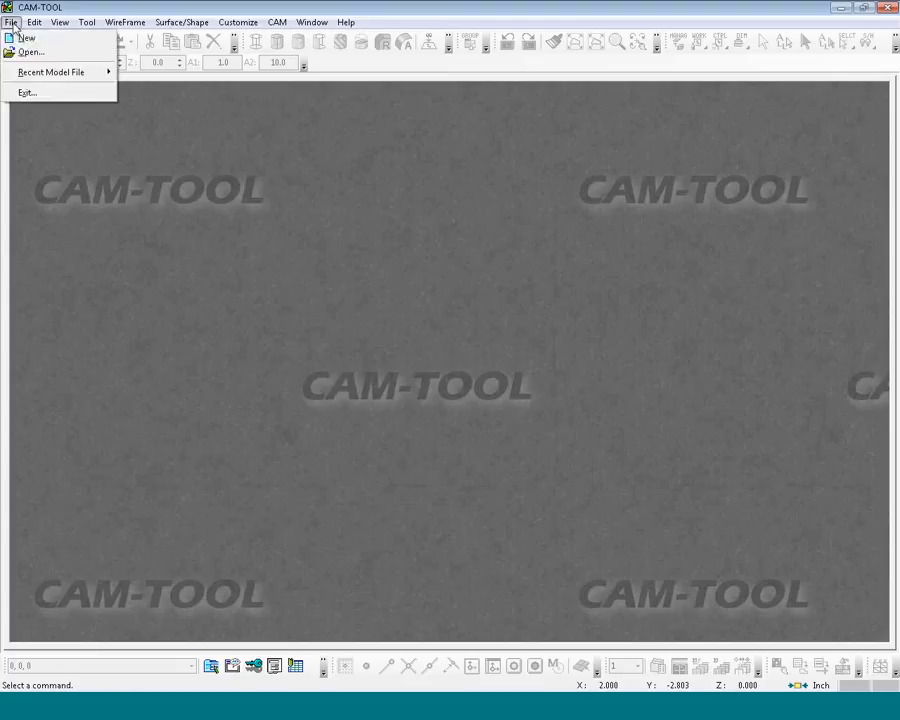
left_click(30, 54)
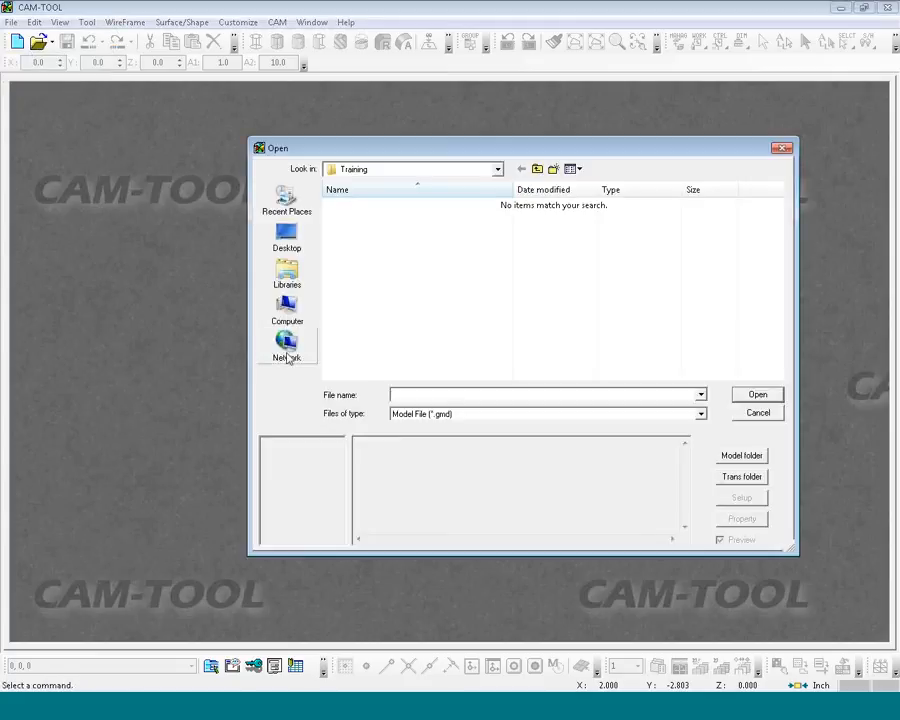
left_click(498, 170)
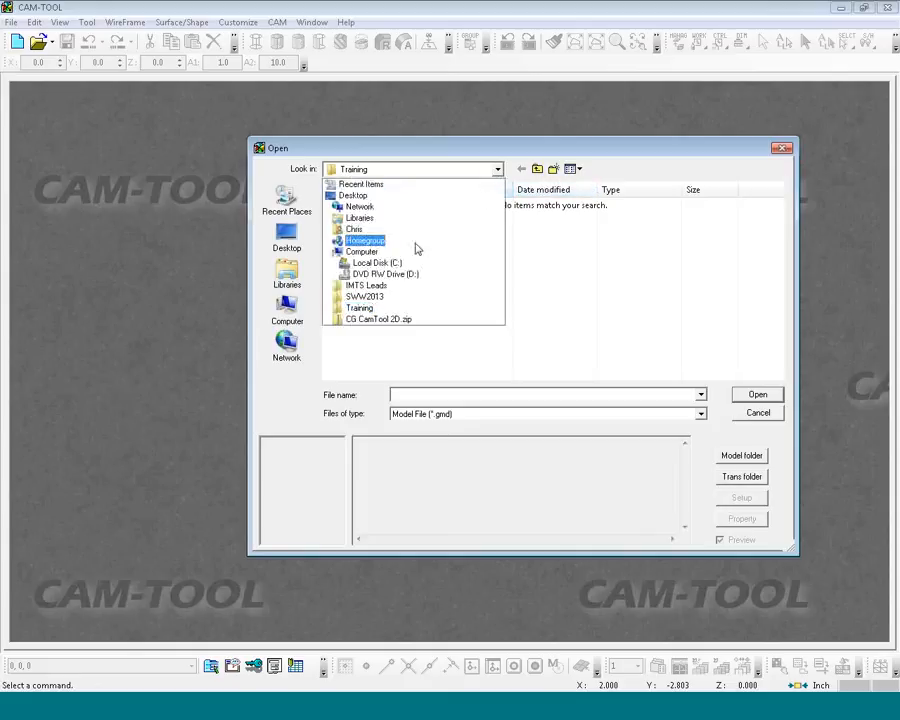
left_click(404, 263)
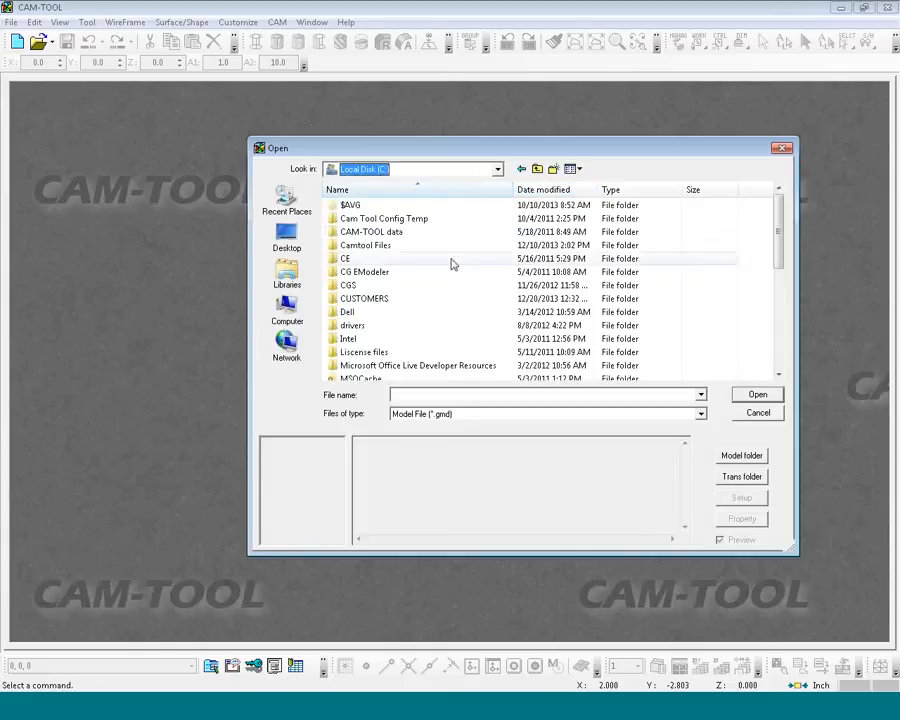
double_click(403, 233)
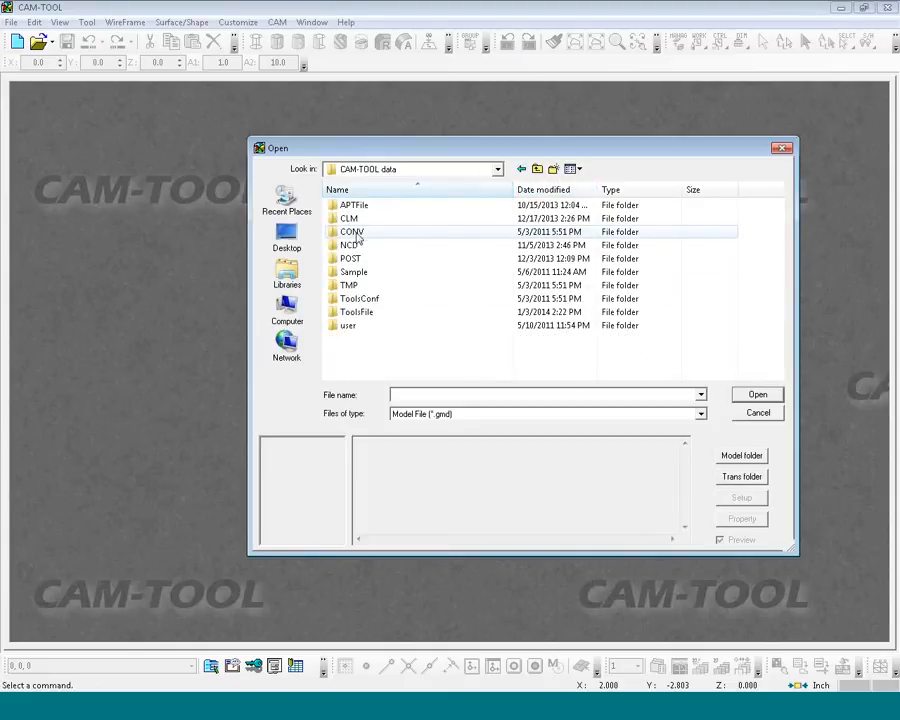
double_click(357, 235)
double_click(361, 209)
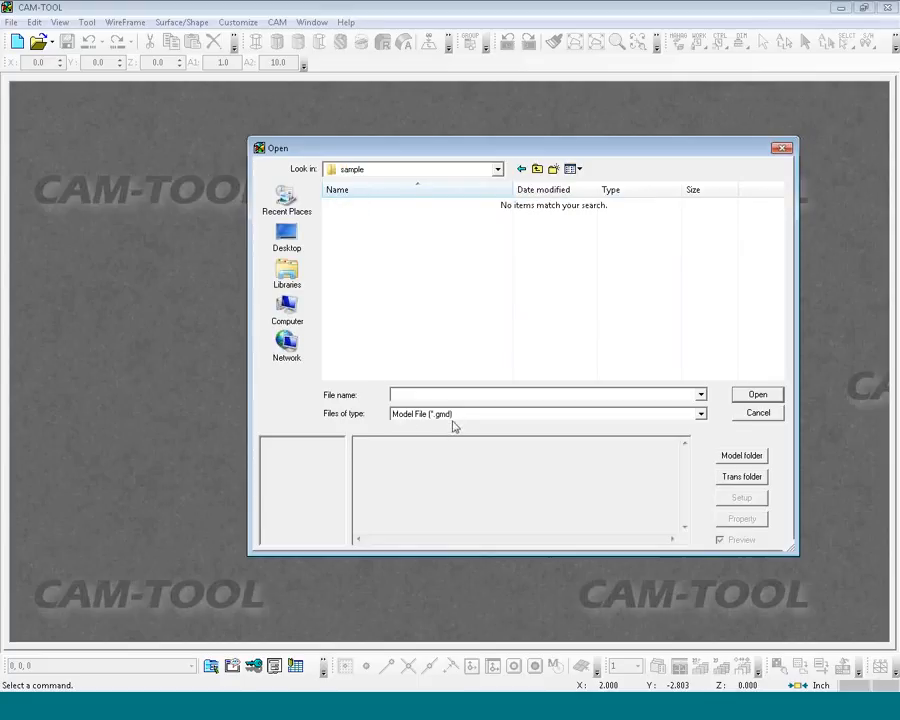
- Set the file type to IGES, open iges_sample.igs and maximize its model window
left_click(701, 414)
left_click(511, 437)
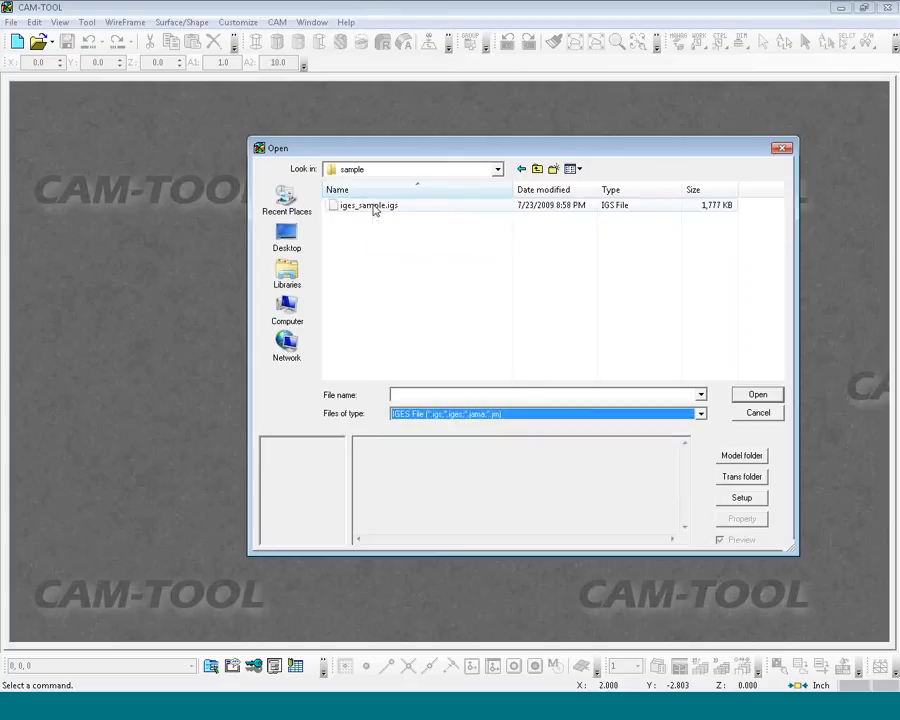
left_click(372, 206)
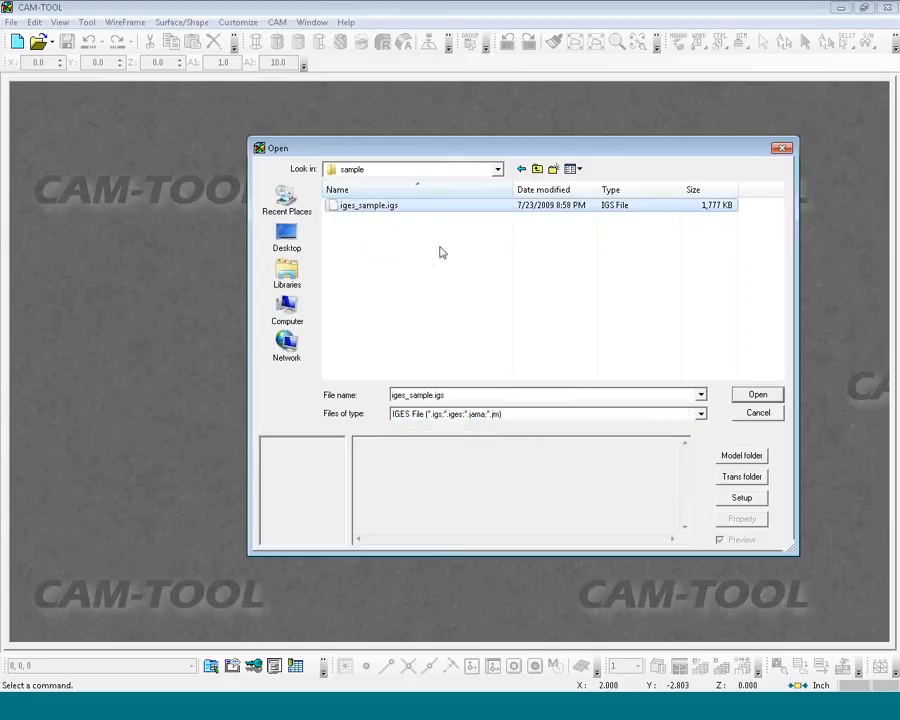
left_click(753, 396)
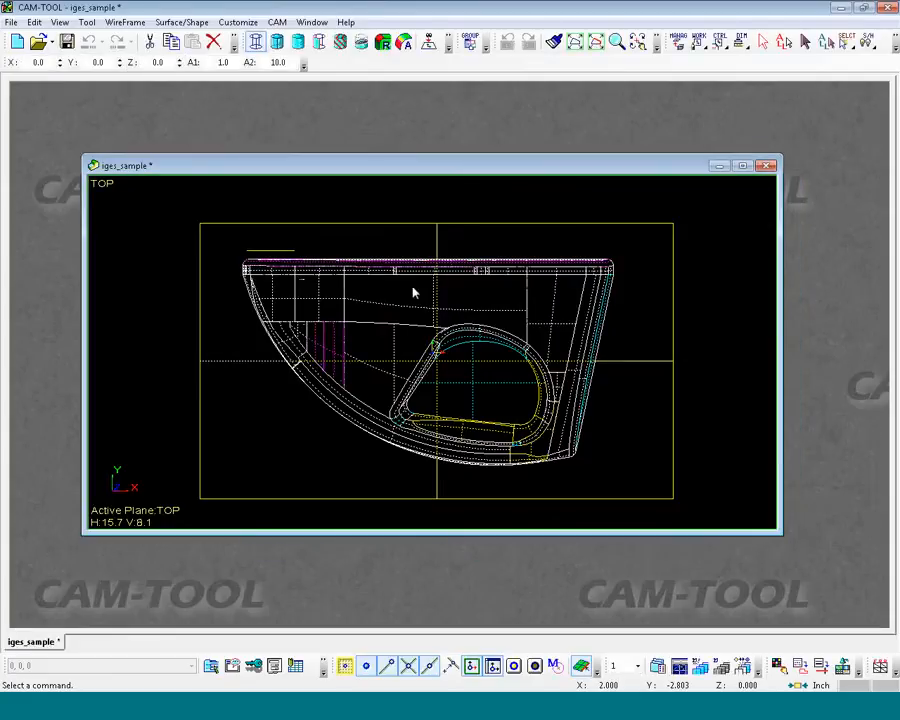
left_click(742, 166)
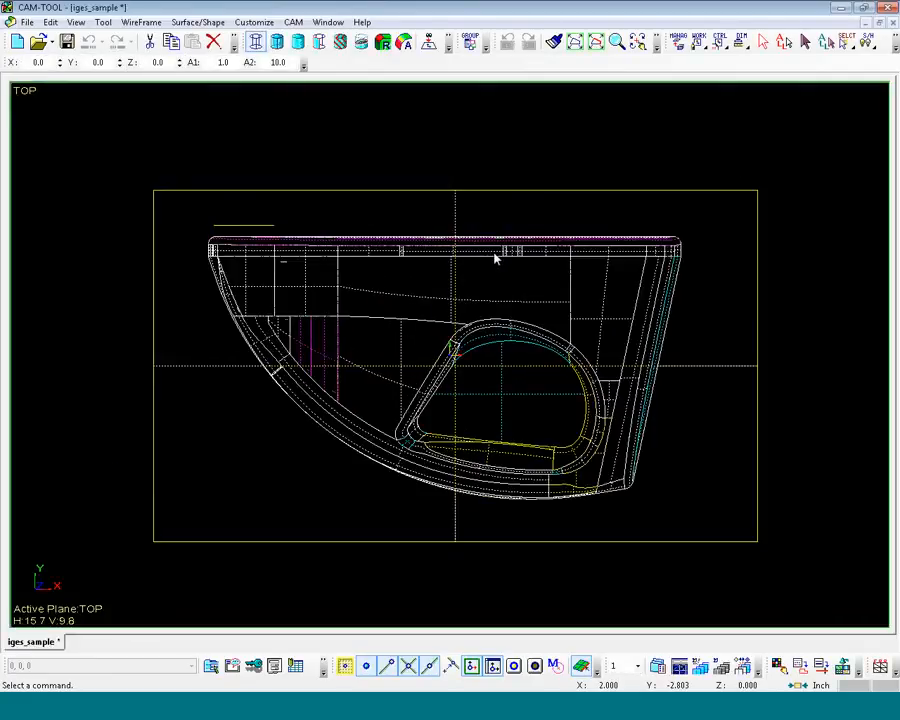
- Save the imported model as iges_sample.gmd in the Training folder on the Desktop
left_click(27, 22)
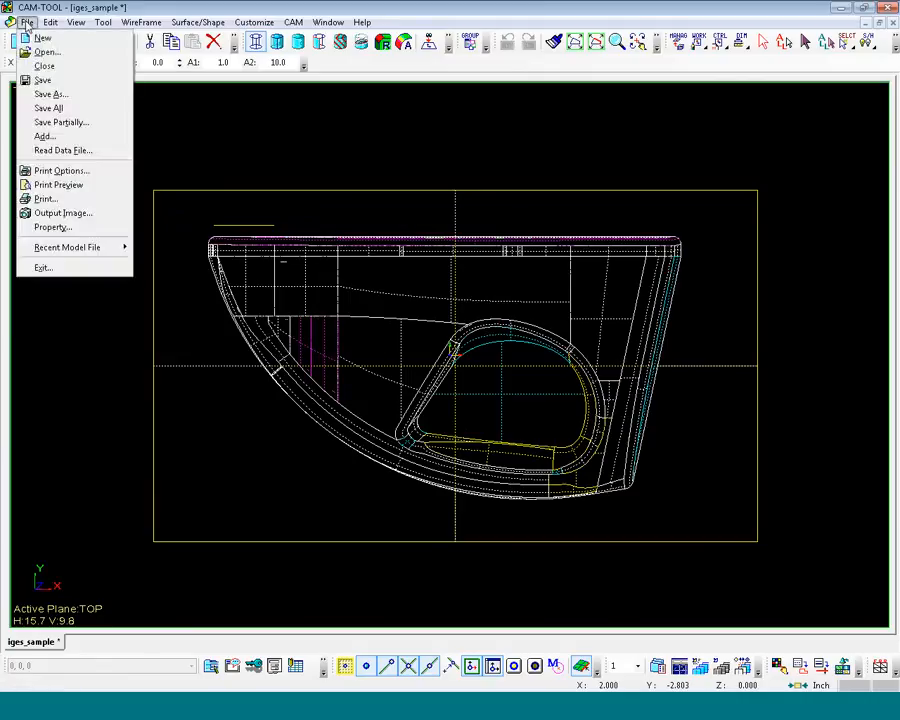
left_click(81, 86)
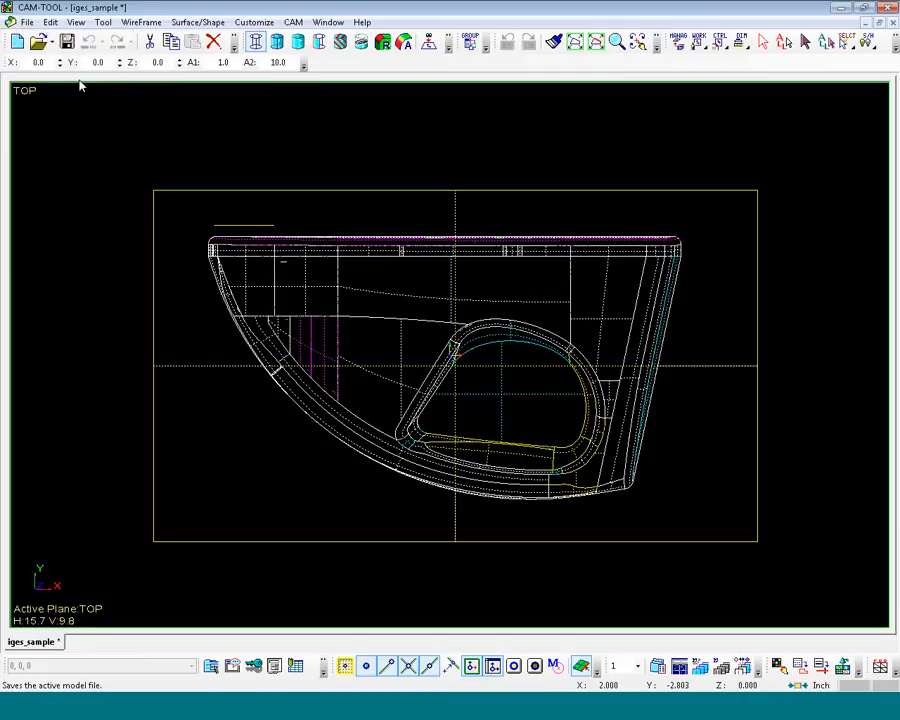
left_click(497, 172)
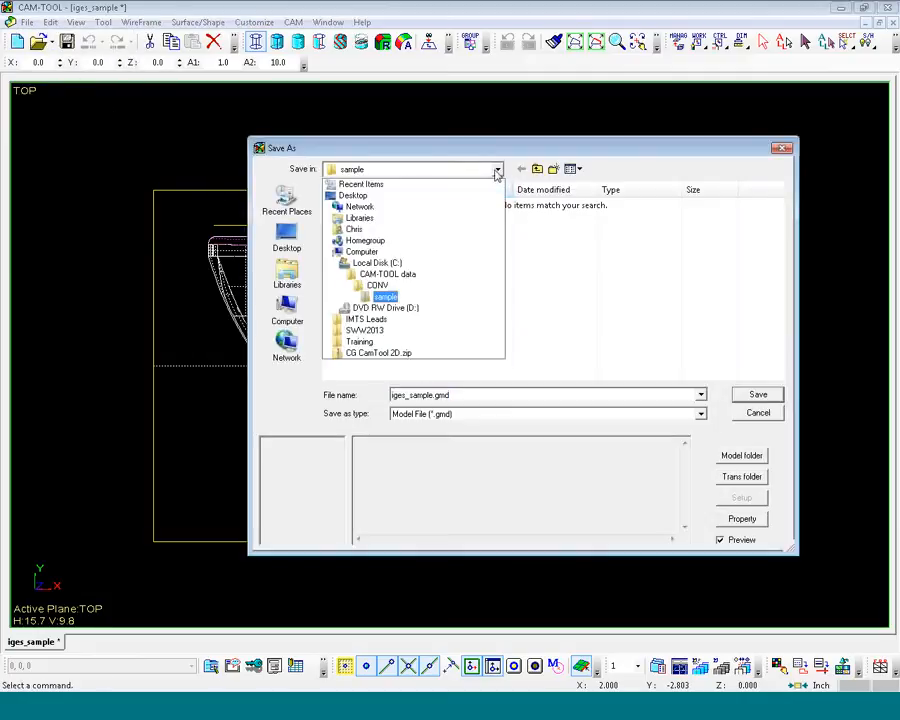
left_click(374, 197)
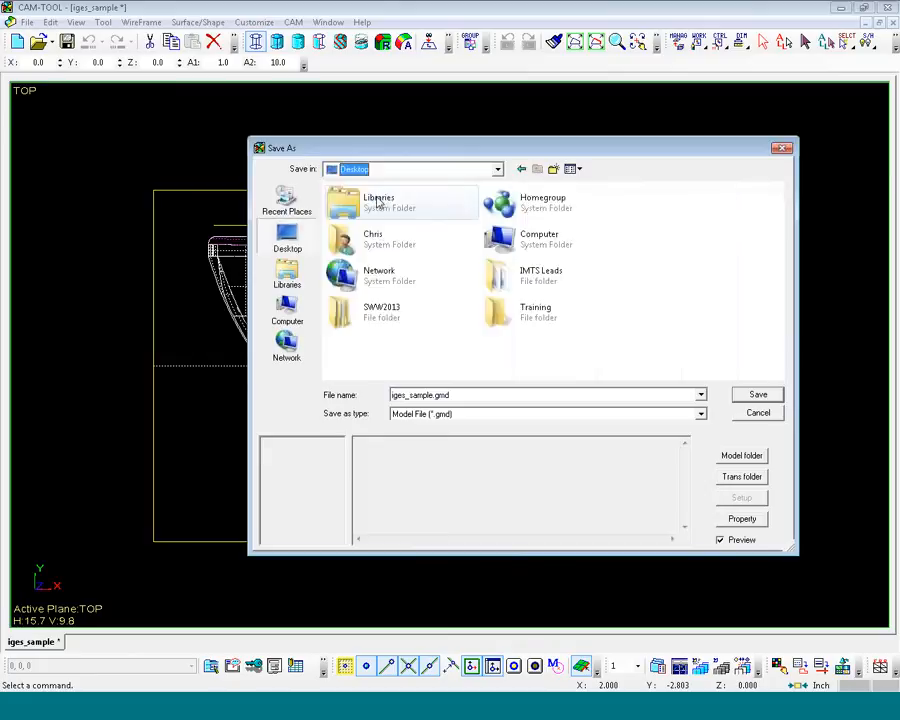
double_click(526, 315)
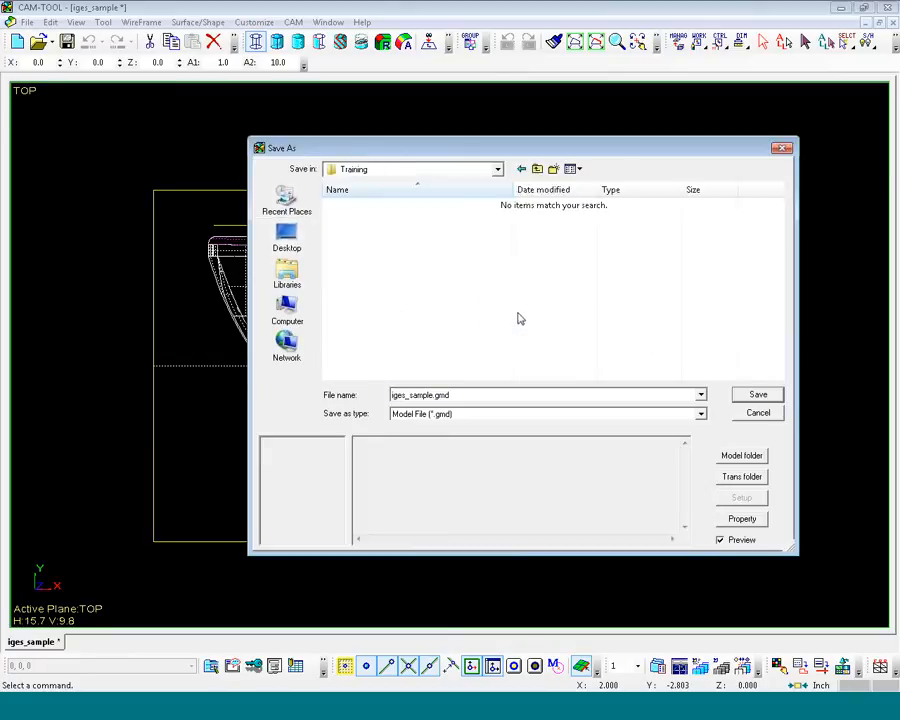
left_click(752, 397)
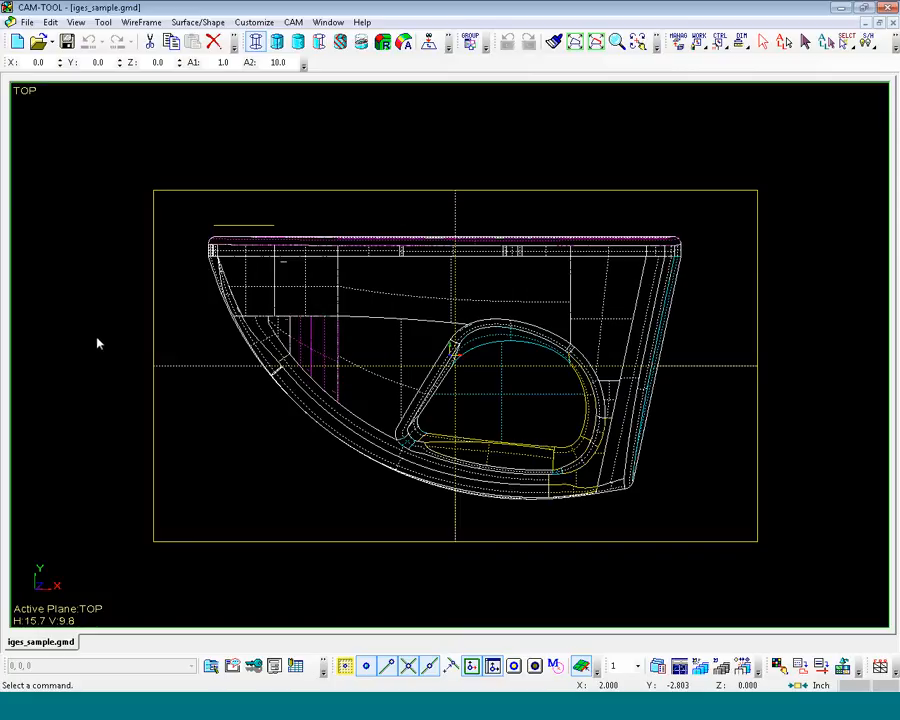
- Re-form all surfaces of the model with Re-form Surface at a tolerance of 0.0001
left_click(203, 23)
mouse_move(224, 139)
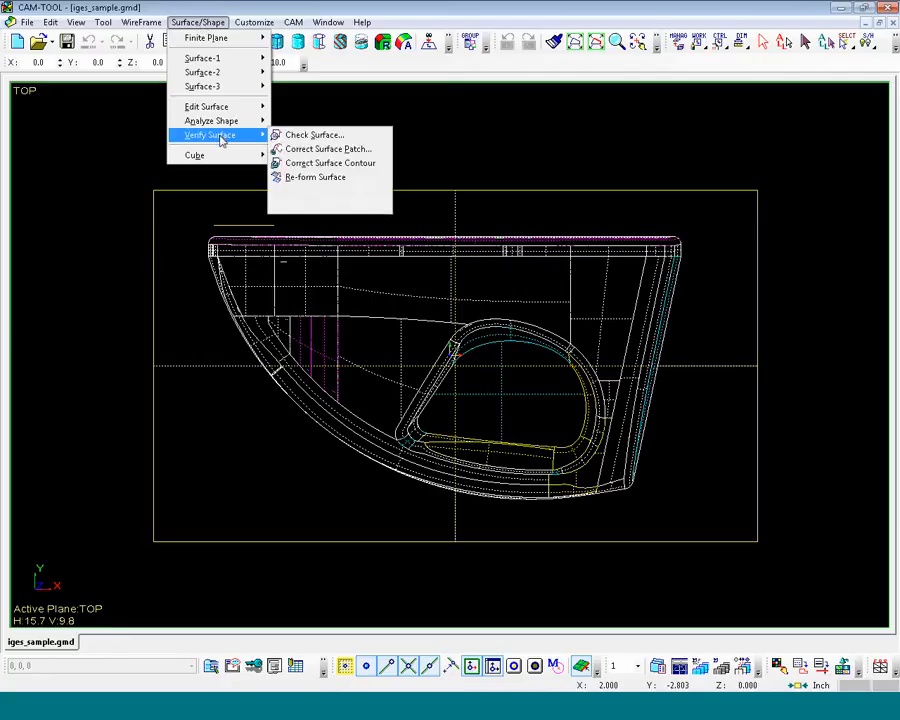
left_click(315, 177)
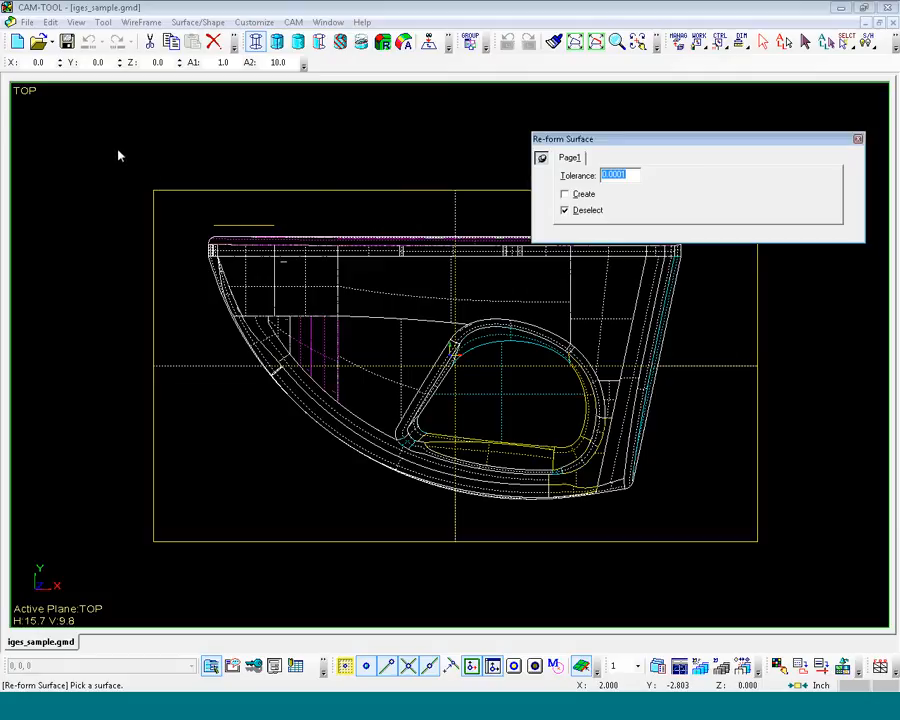
left_click_drag(118, 150, 816, 568)
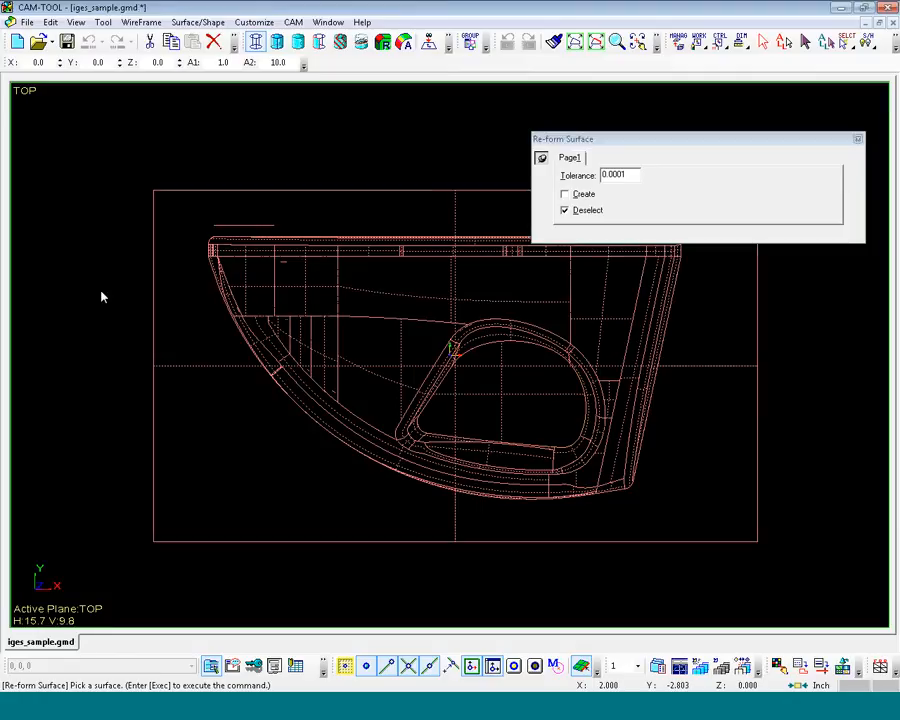
key("Return")
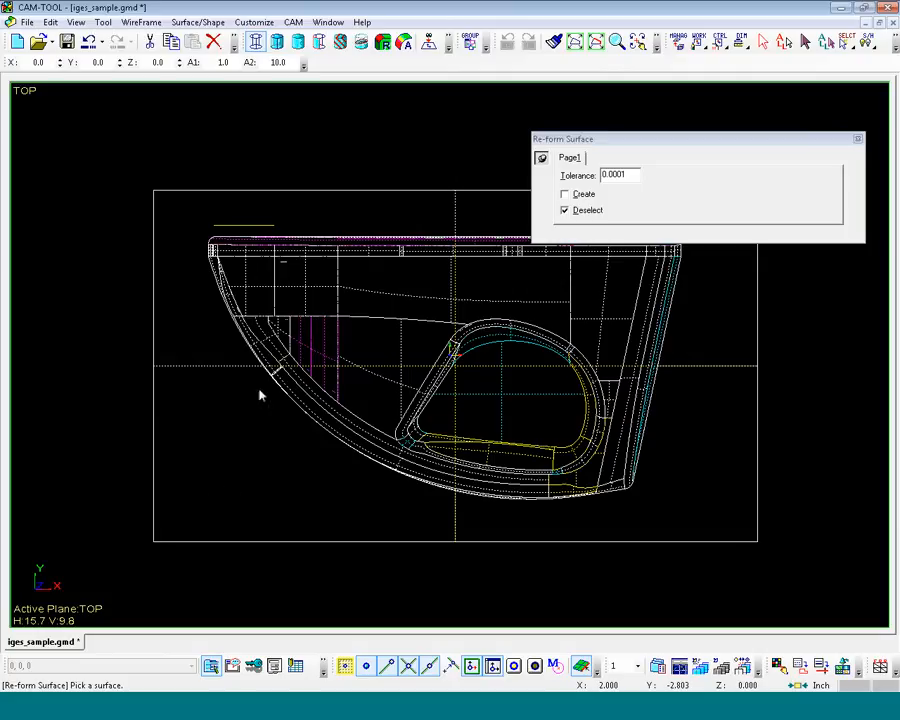
- Run Check Surface on all surfaces for surface and trimmed-contour problems, review the report and close it
left_click(190, 22)
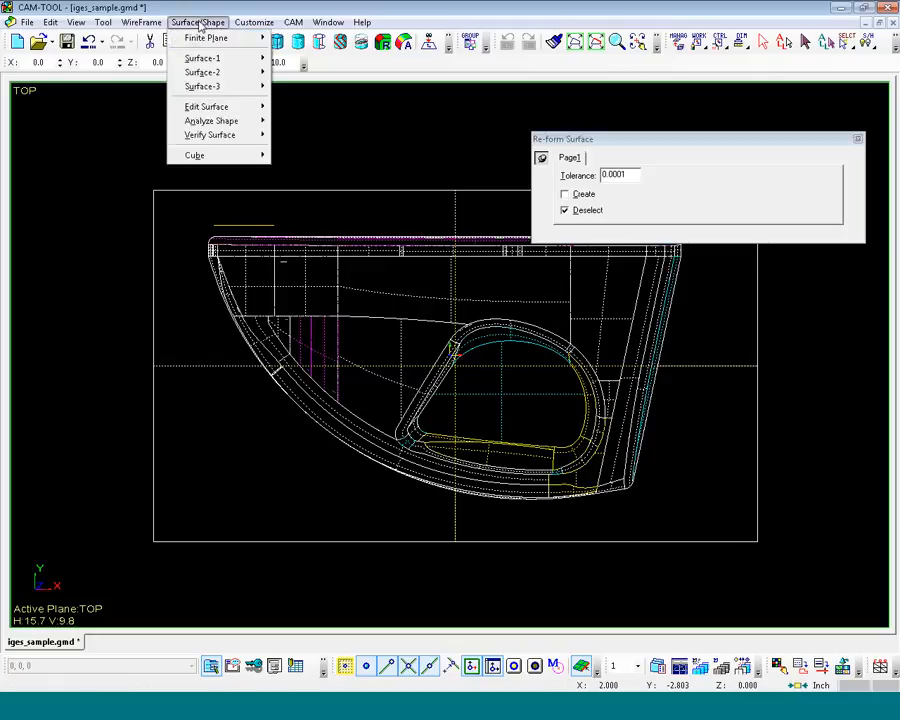
mouse_move(235, 134)
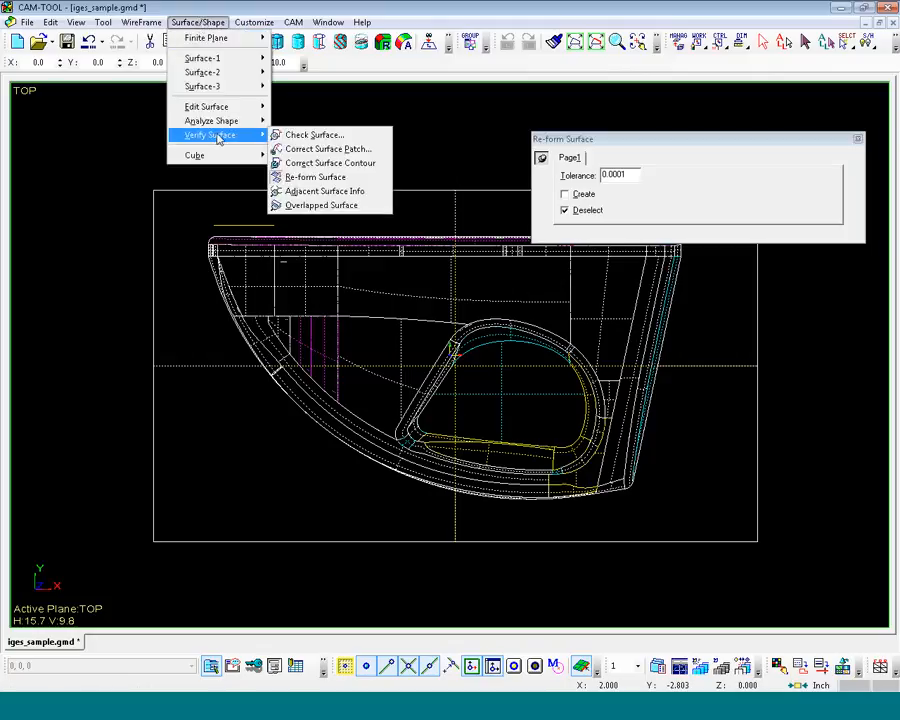
left_click(317, 136)
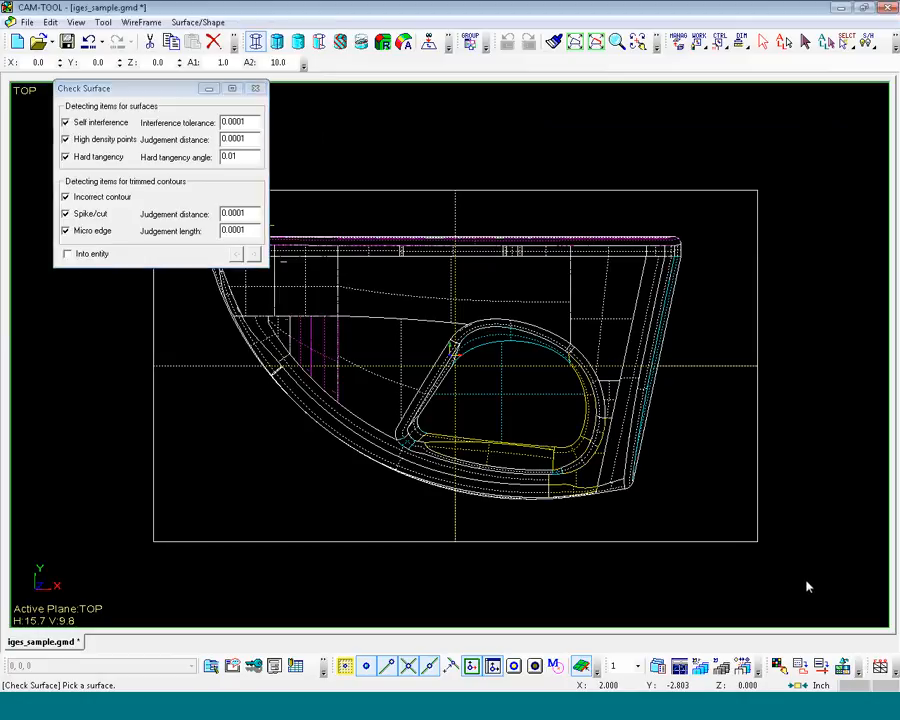
left_click_drag(801, 573, 99, 165)
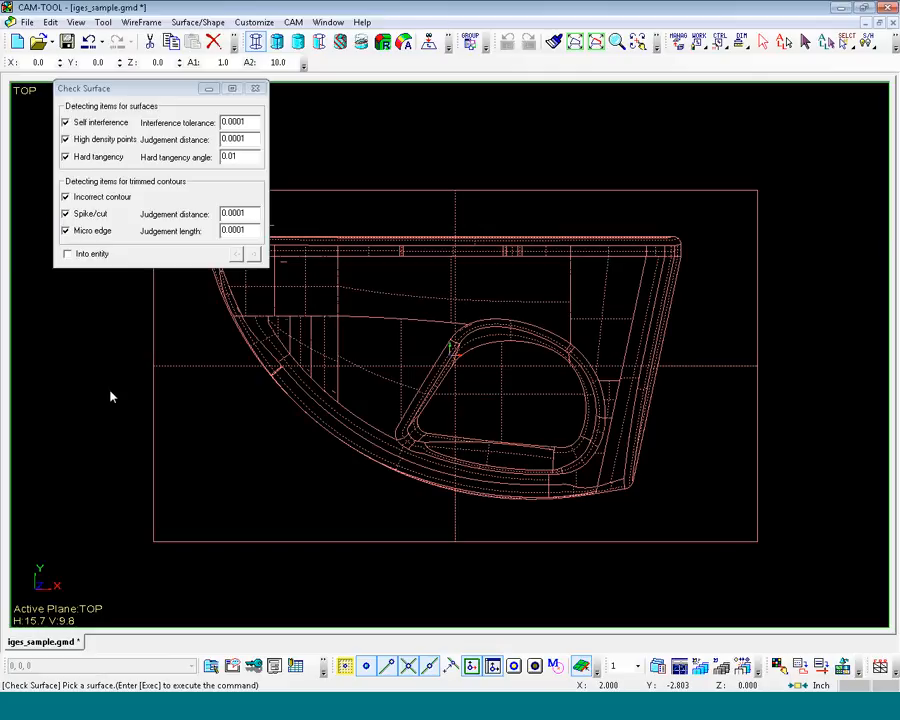
key("Return")
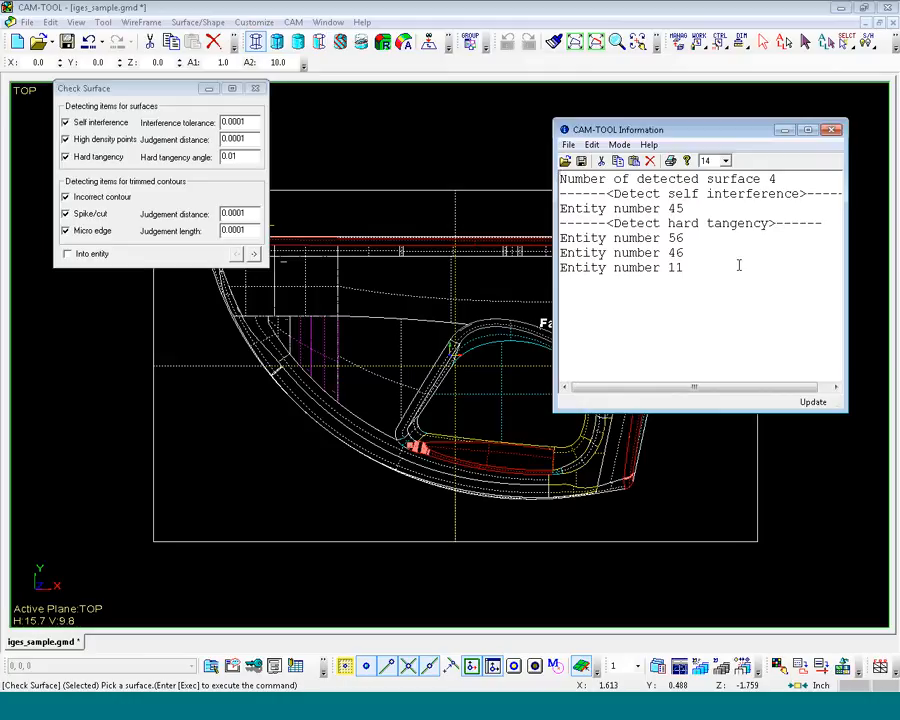
left_click(830, 130)
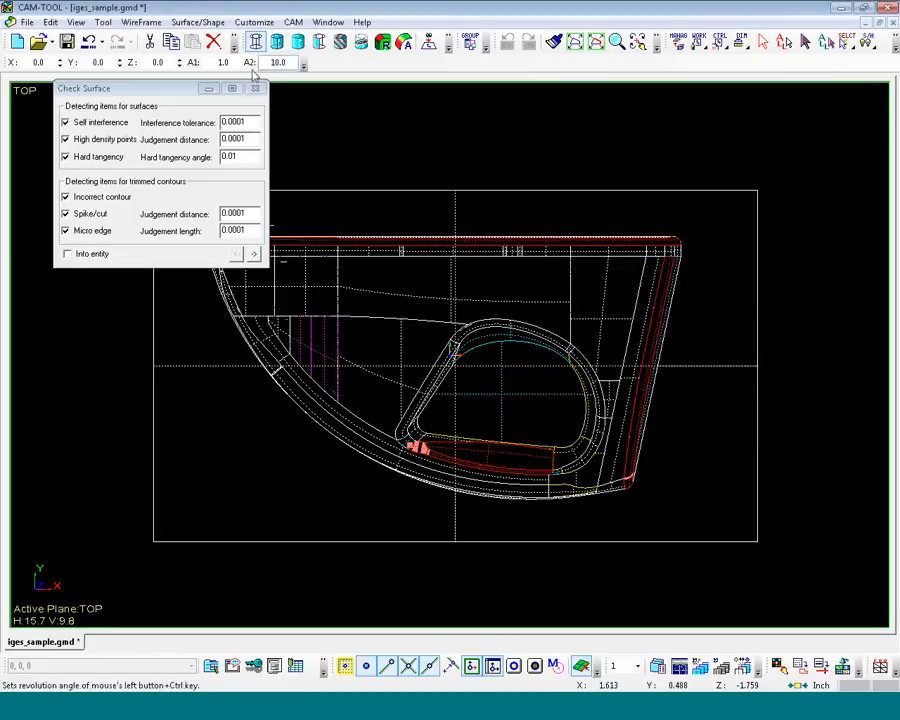
- Run Correct Surface Patch on all surfaces, using the Divide method for hard tangency and a tolerance of 0.0001
left_click(199, 22)
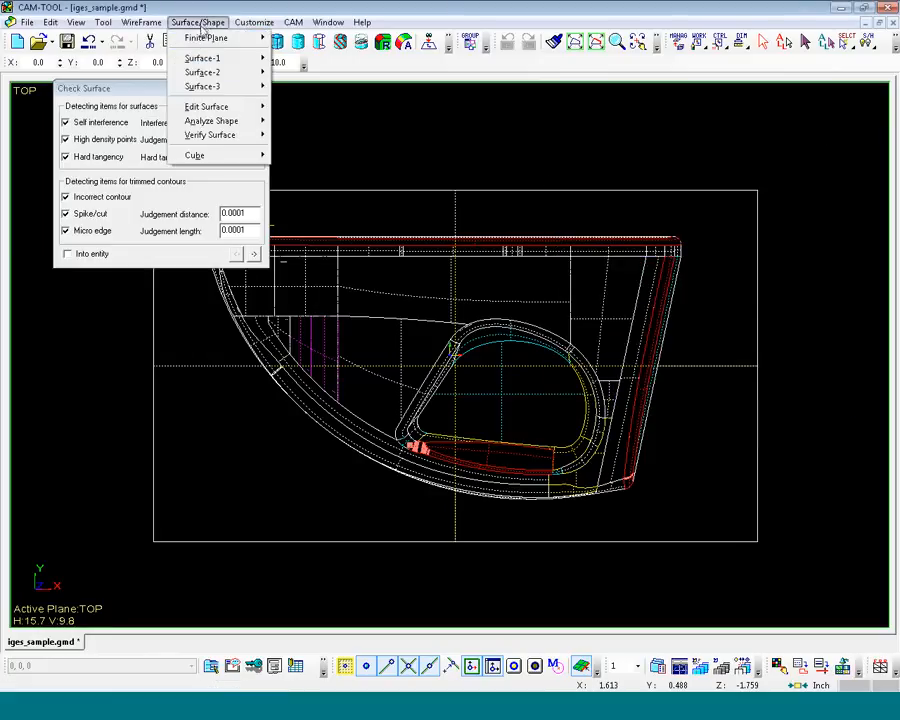
mouse_move(225, 139)
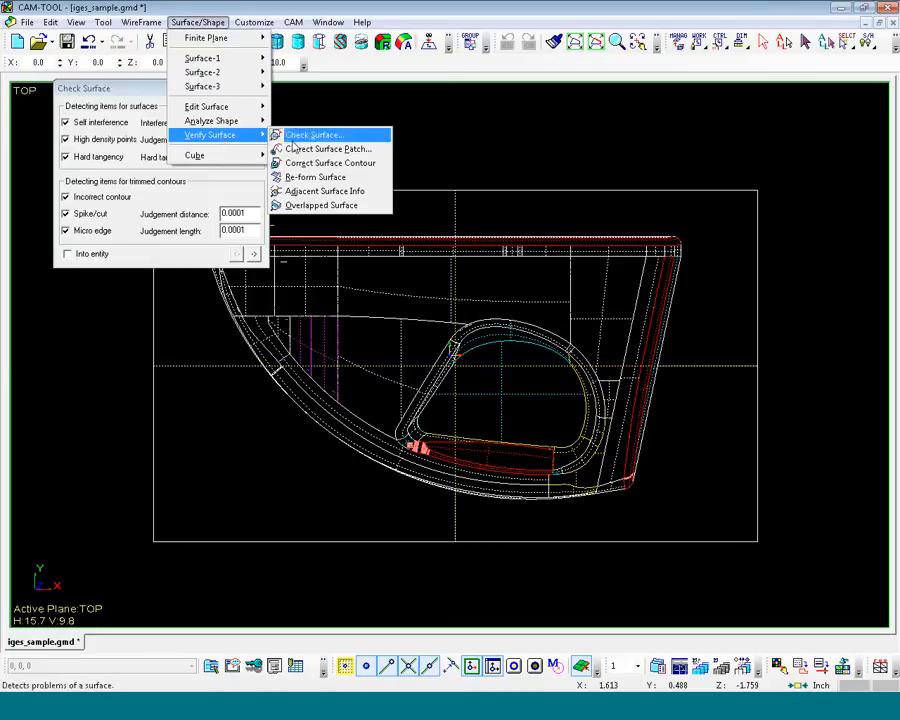
left_click(326, 150)
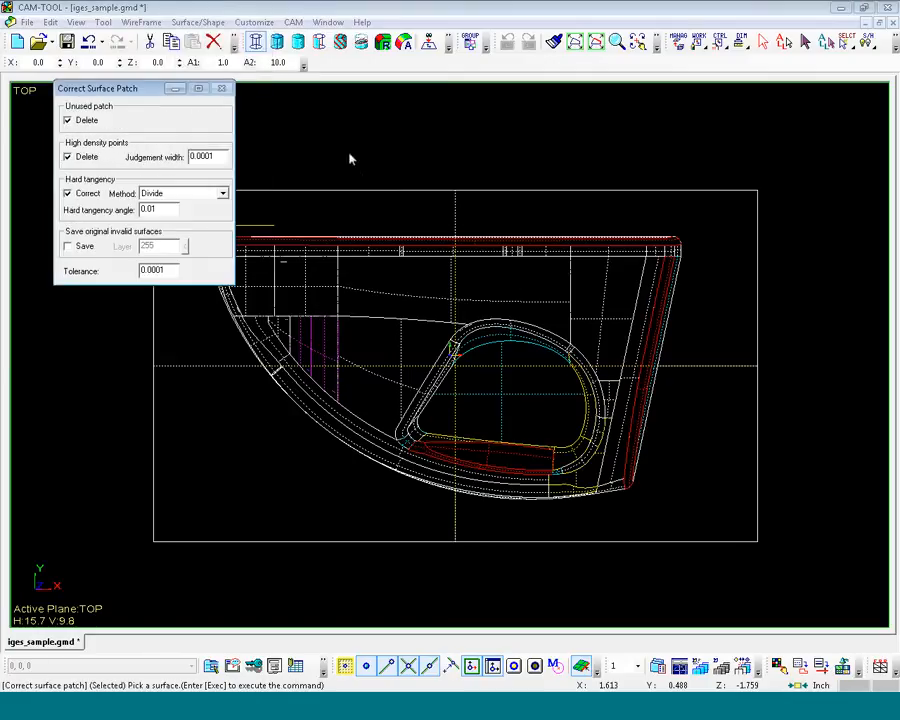
left_click_drag(811, 593, 108, 145)
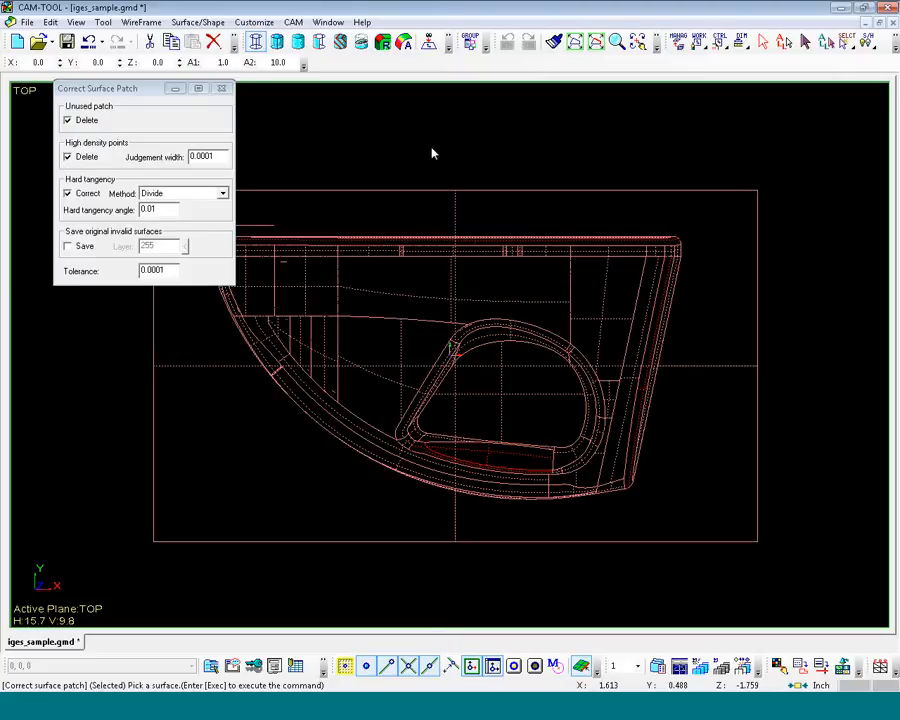
key("Return")
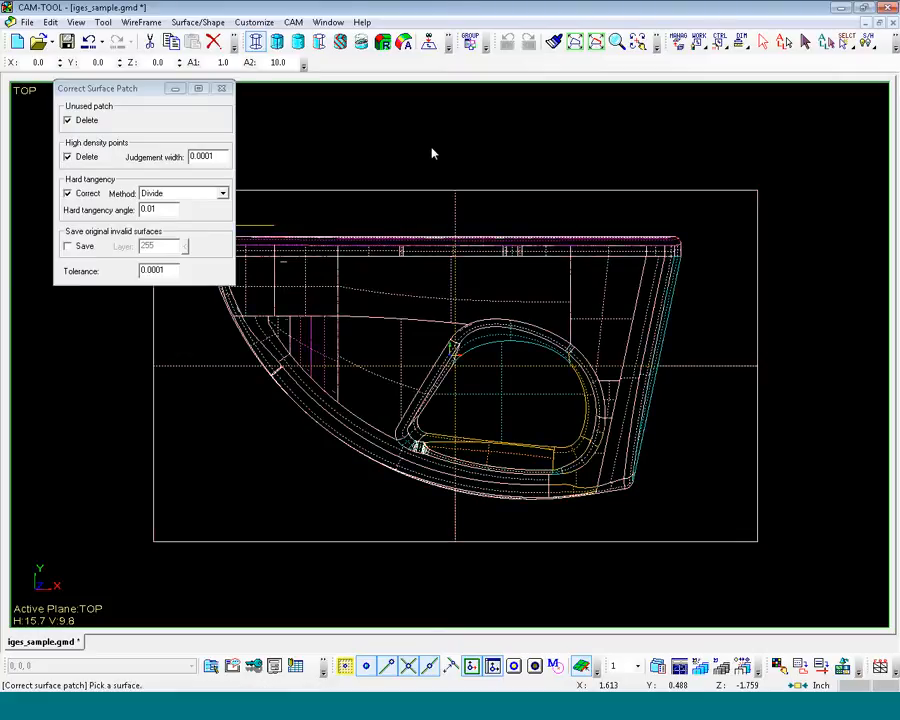
- Run Correct Surface Contour on all surfaces, fixing spikes/cuts and micro edges at a tolerance of 0.0001
left_click(200, 23)
mouse_move(228, 134)
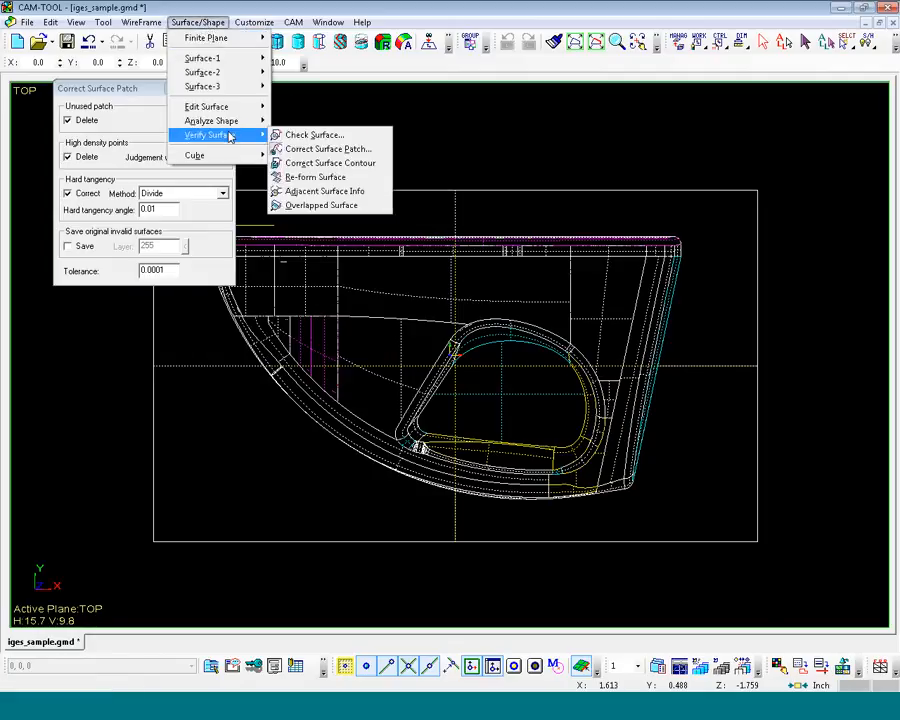
left_click(340, 166)
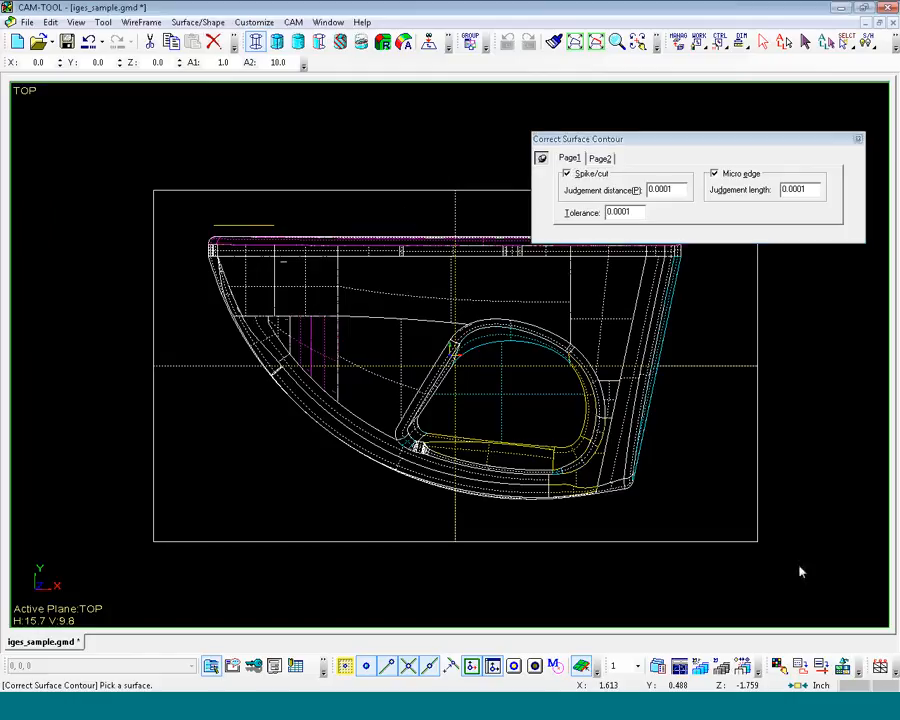
left_click(635, 466)
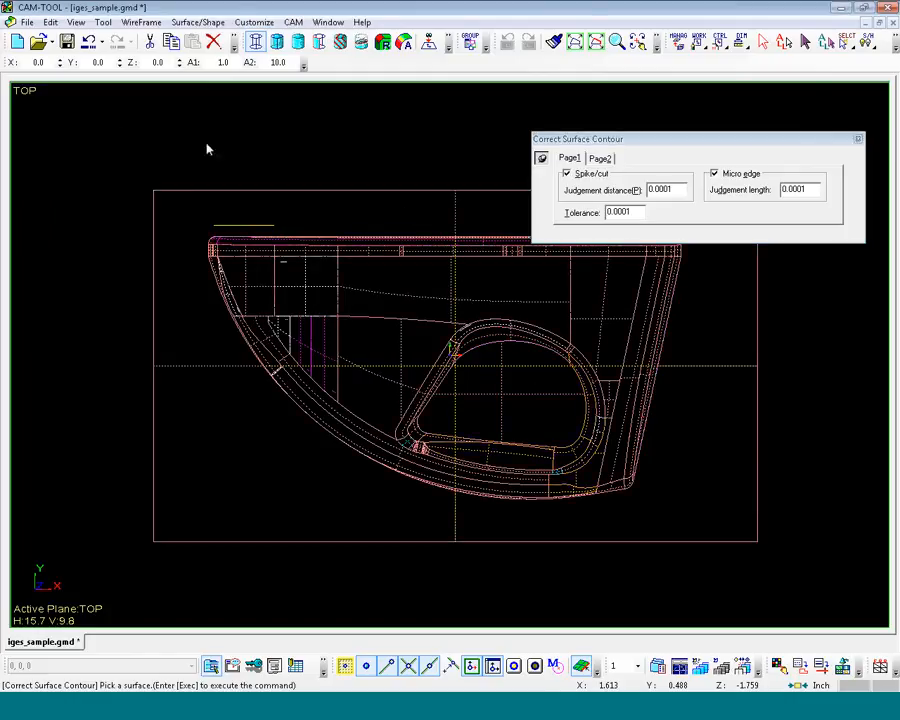
key("Return")
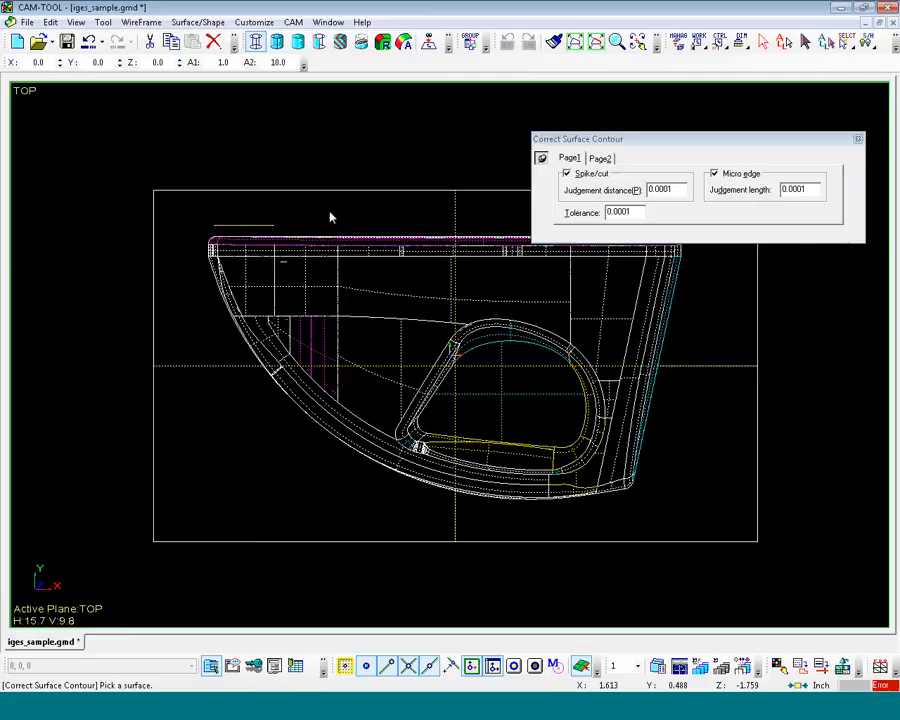
- Read the contour correction's error message, and rerun Check Surface on all surfaces, closing its report and the command when done
left_click(880, 686)
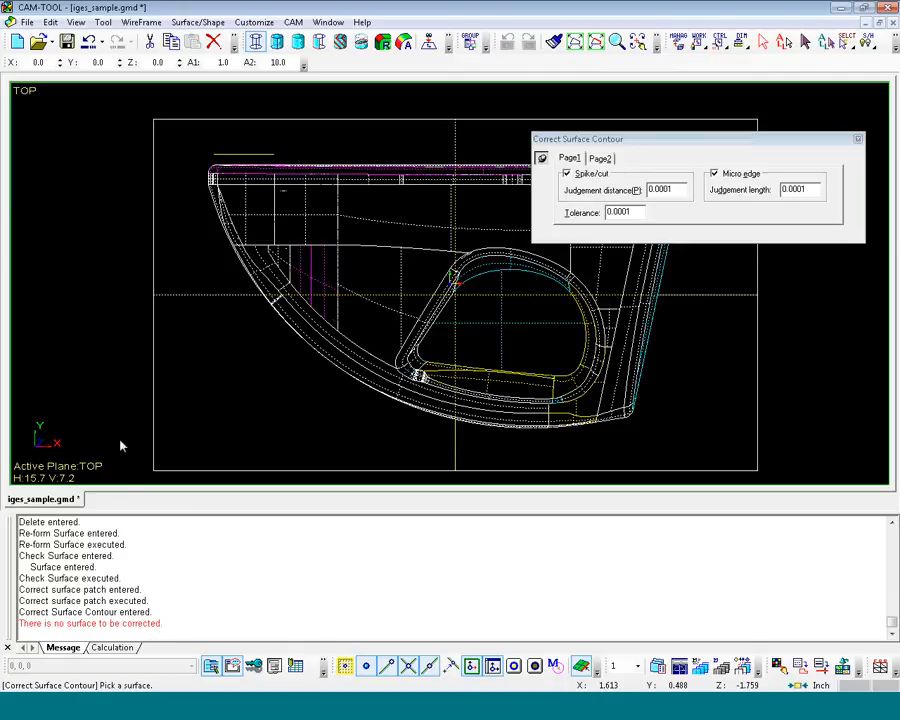
left_click(7, 648)
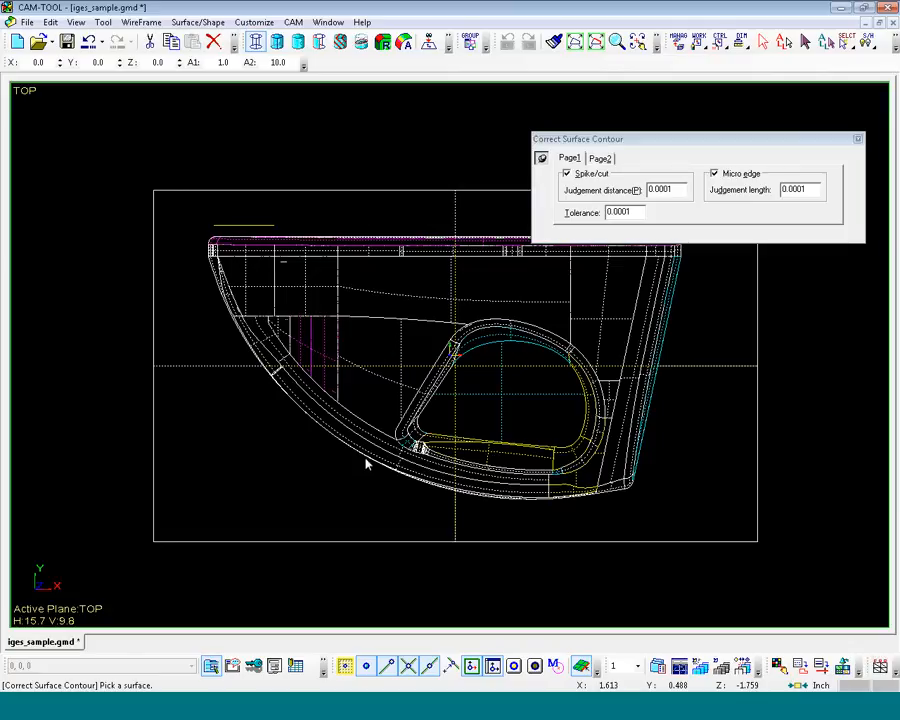
left_click(197, 23)
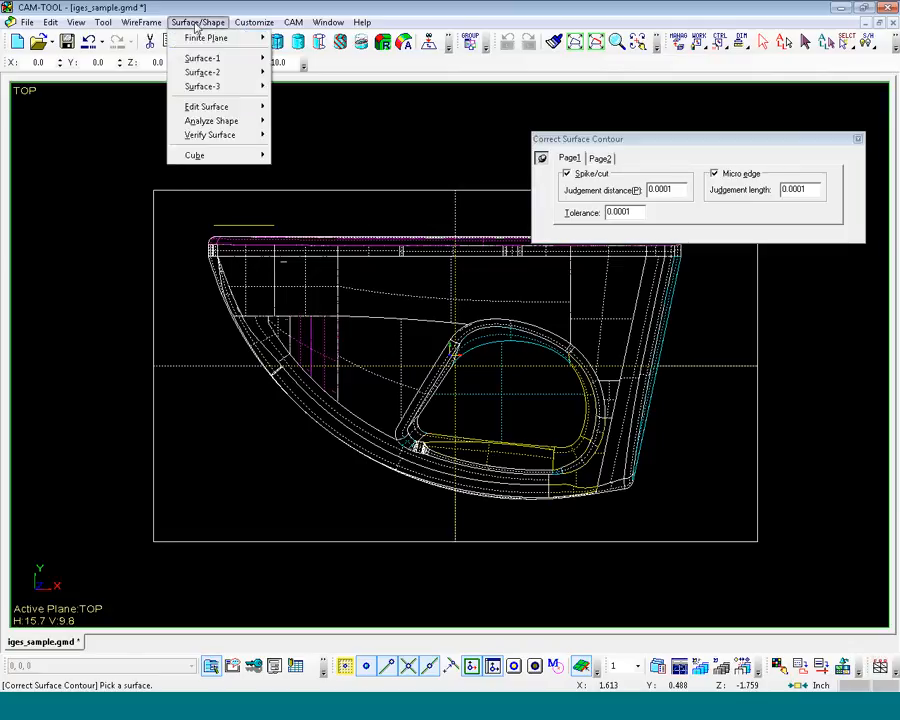
mouse_move(203, 135)
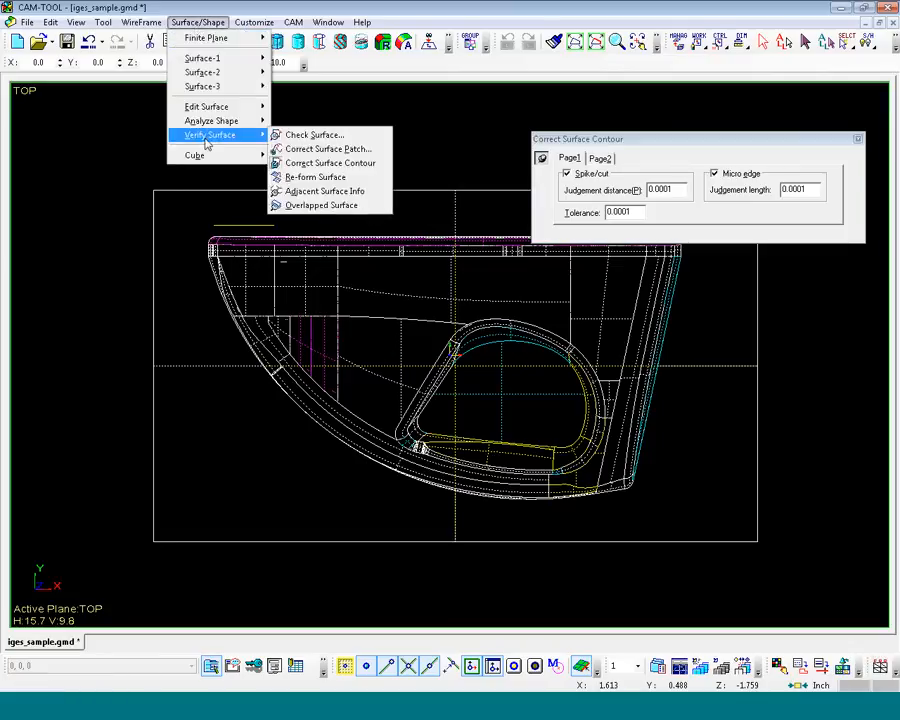
left_click(302, 136)
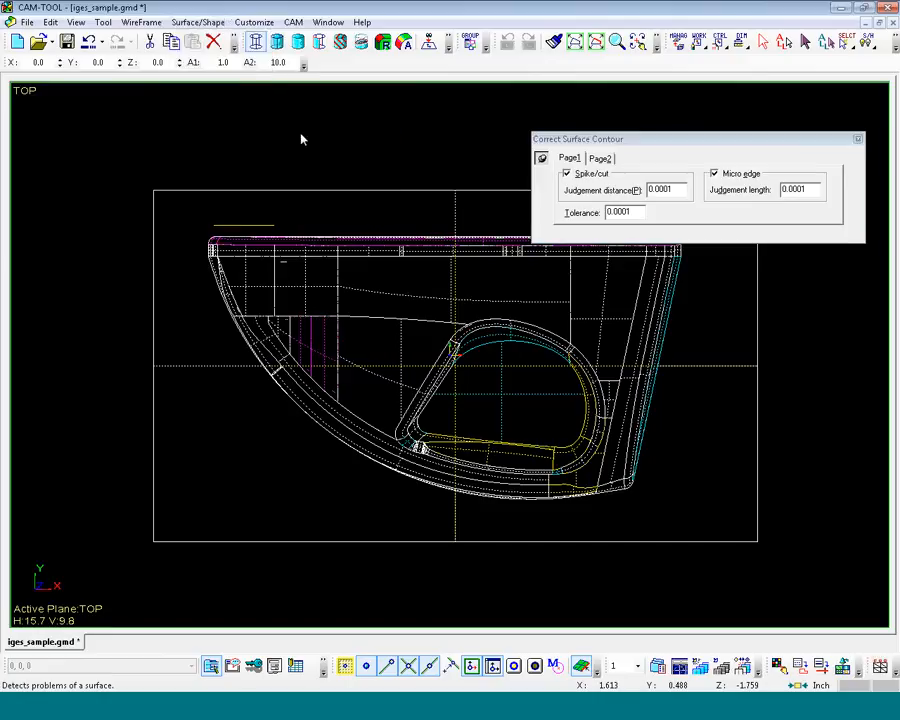
left_click_drag(814, 592, 97, 158)
key("Return")
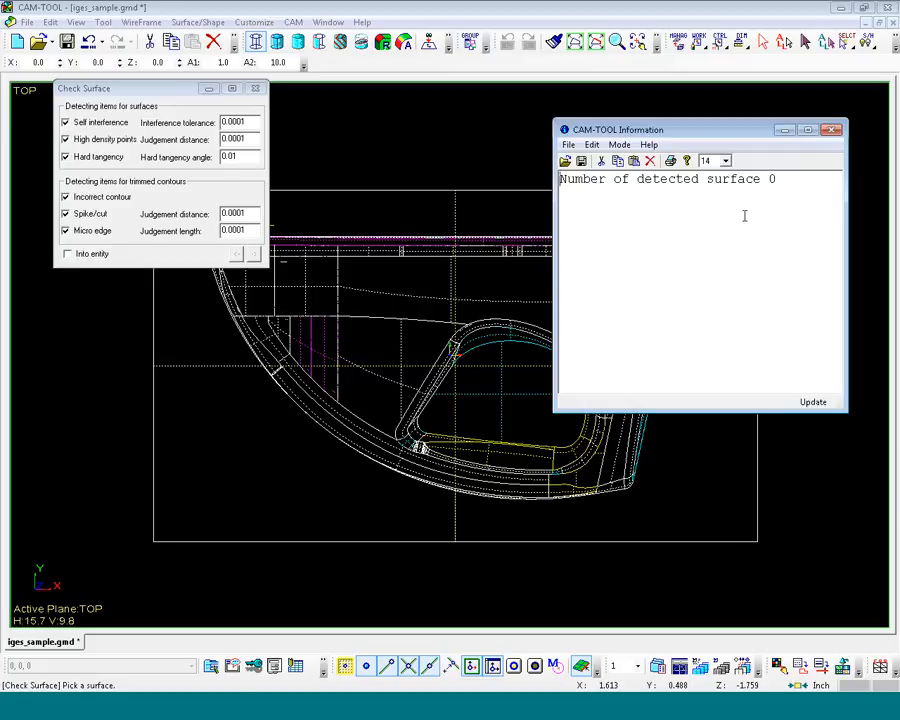
left_click(831, 131)
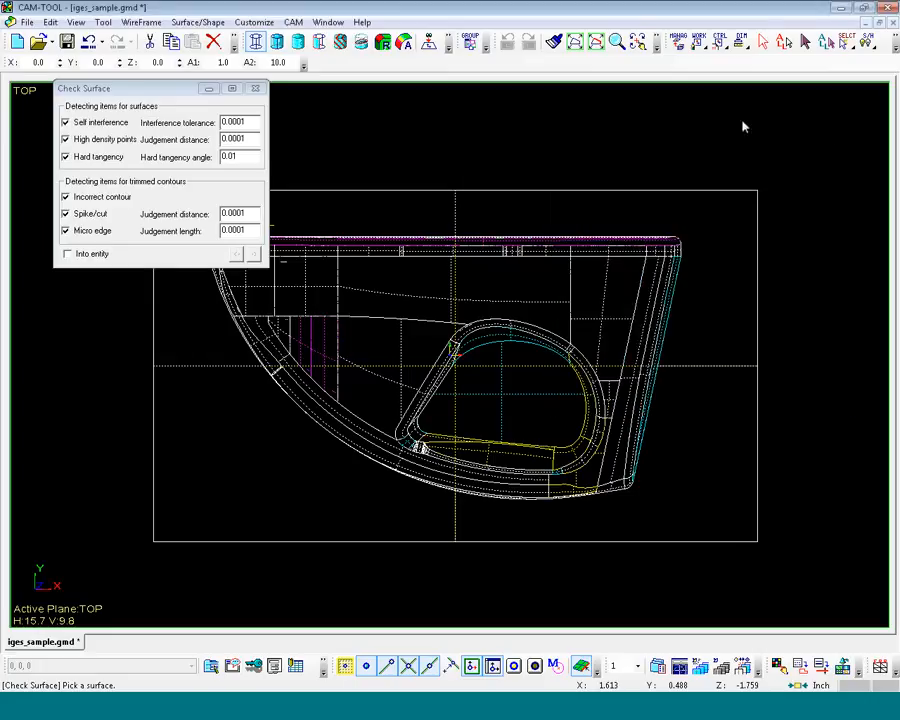
left_click(823, 45)
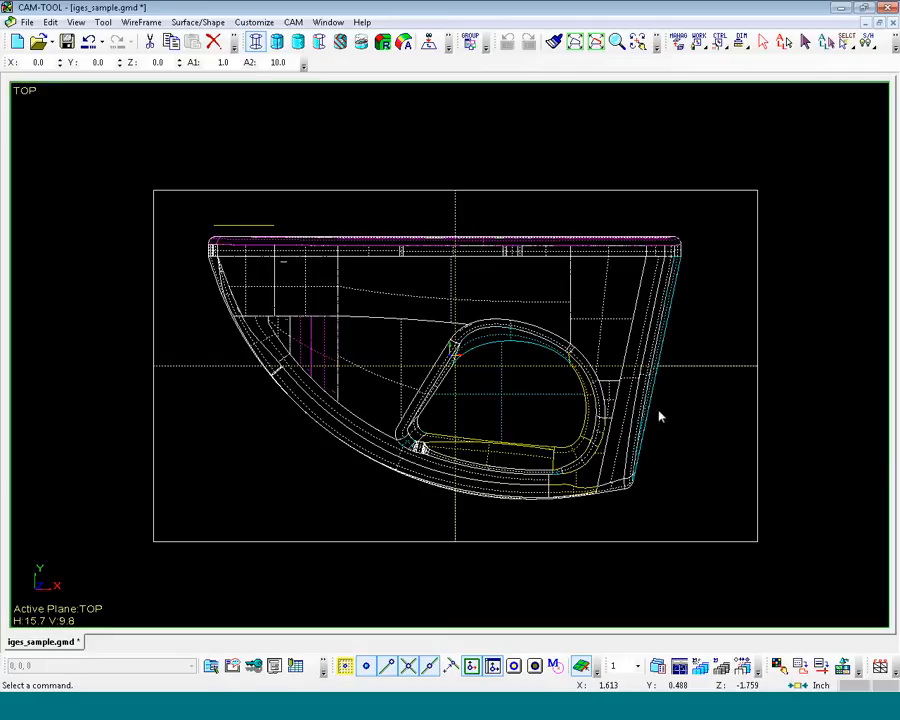
- Browse the layers in use and move all entities of the model to layer 1 with Layer Move/Copy
left_click(679, 668)
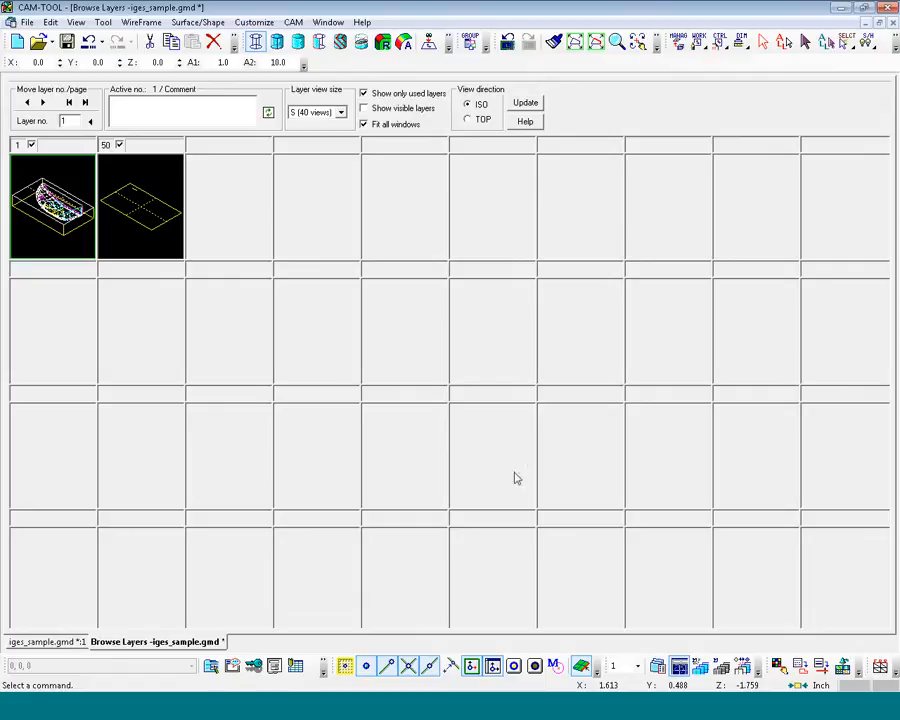
left_click(679, 668)
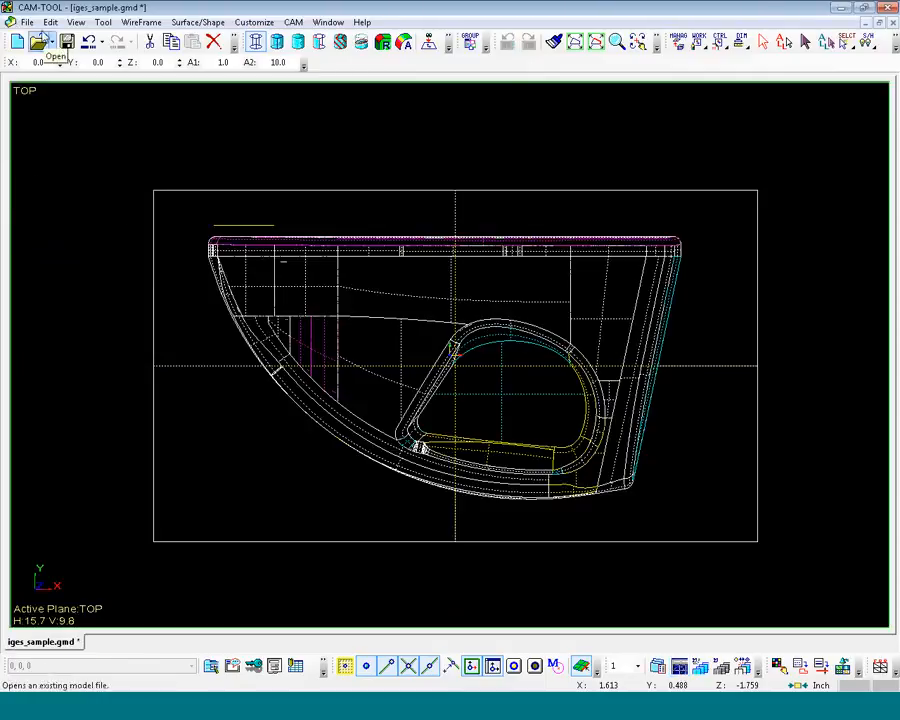
left_click(50, 22)
mouse_move(60, 171)
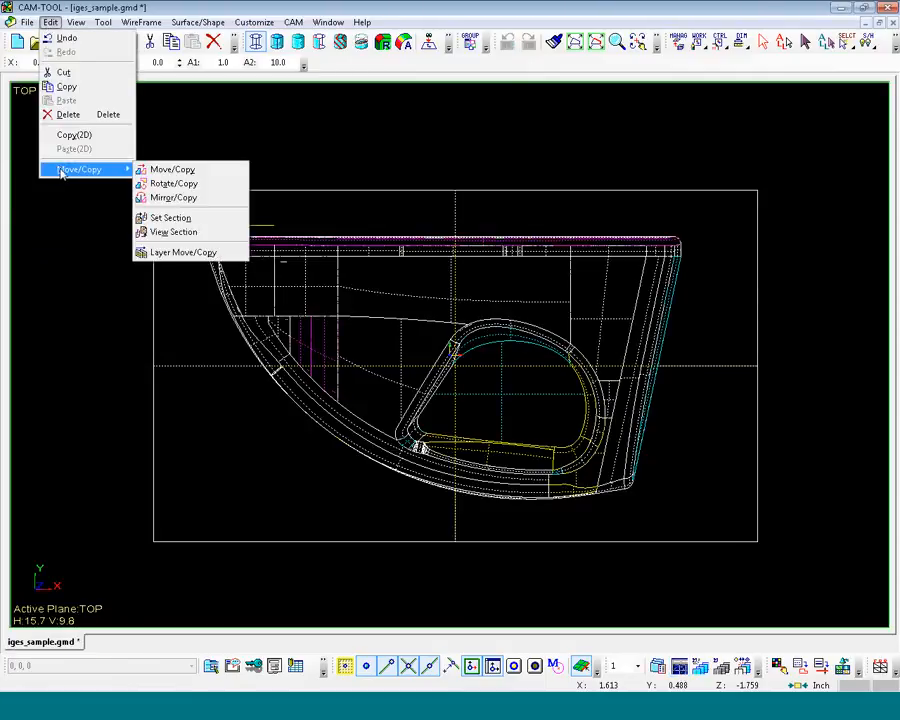
mouse_move(100, 170)
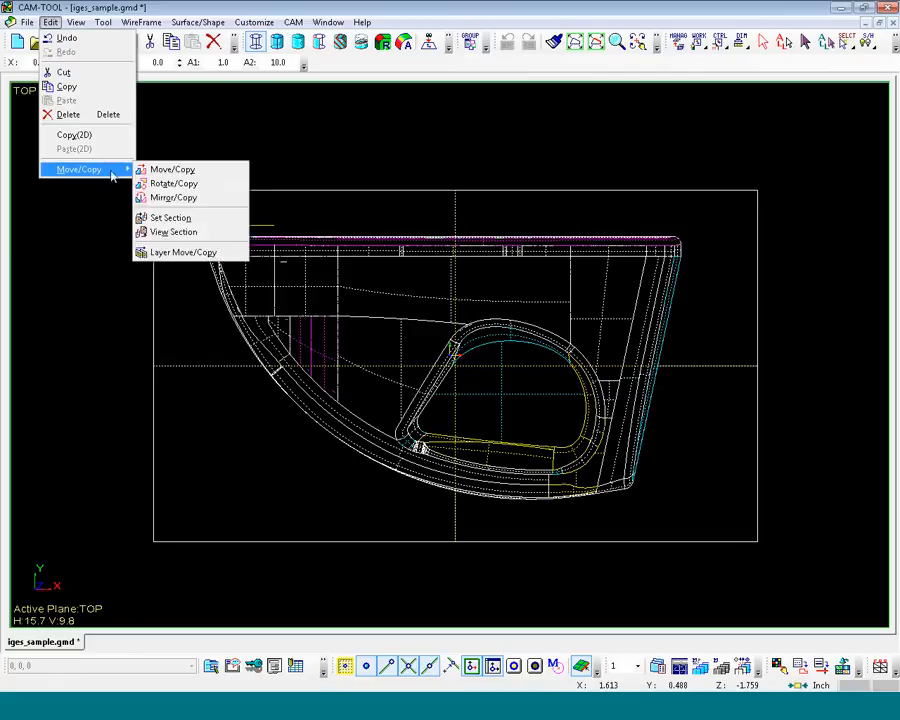
left_click(160, 252)
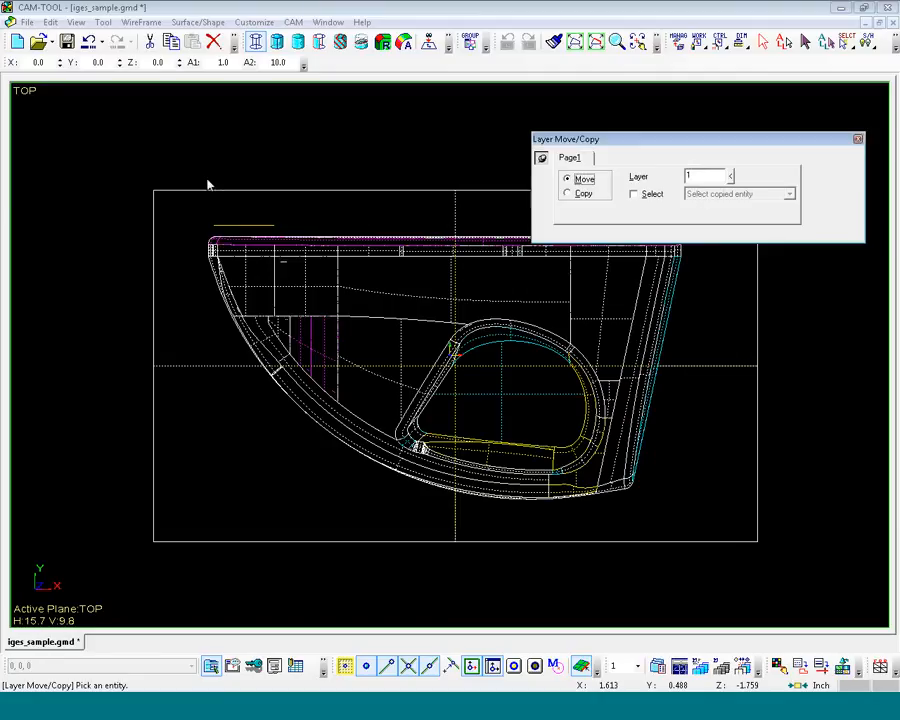
left_click_drag(111, 150, 662, 492)
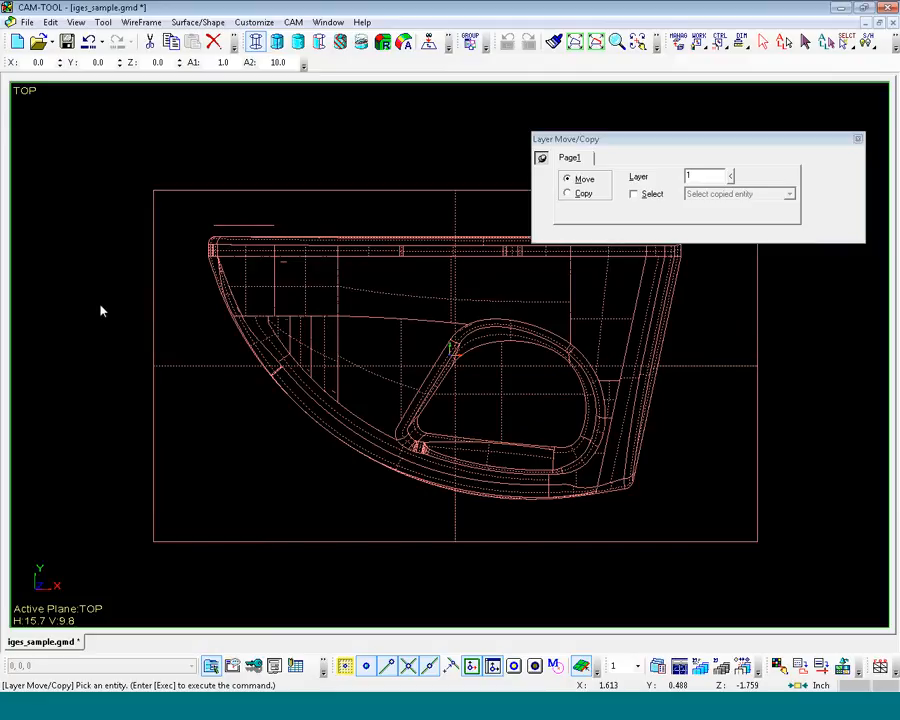
key("Return")
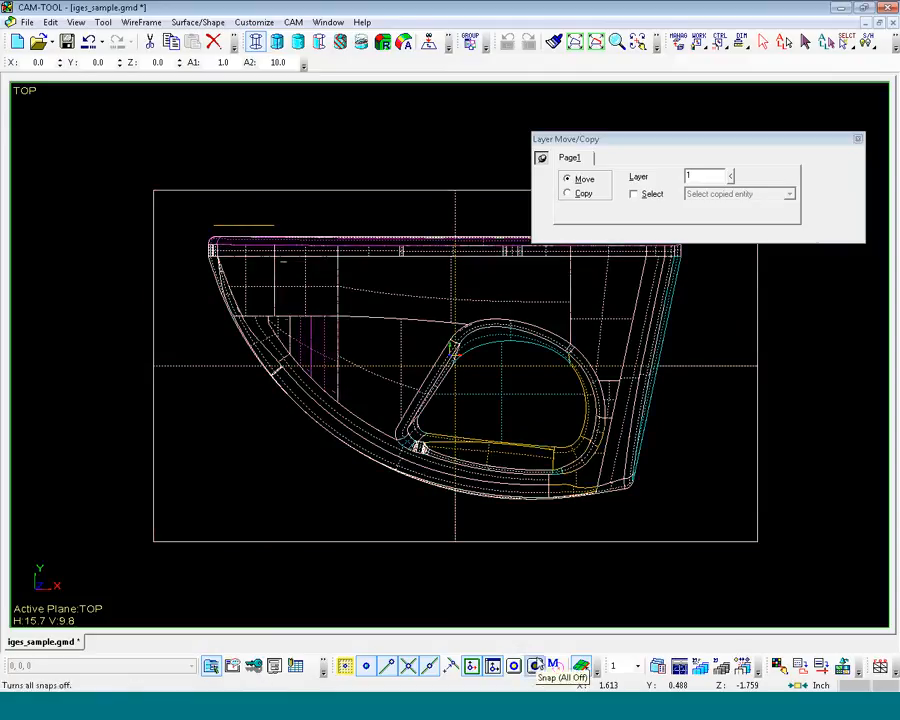
- Browse the layers again to verify which ones hold the model's entities, and end Layer Move/Copy
left_click(679, 666)
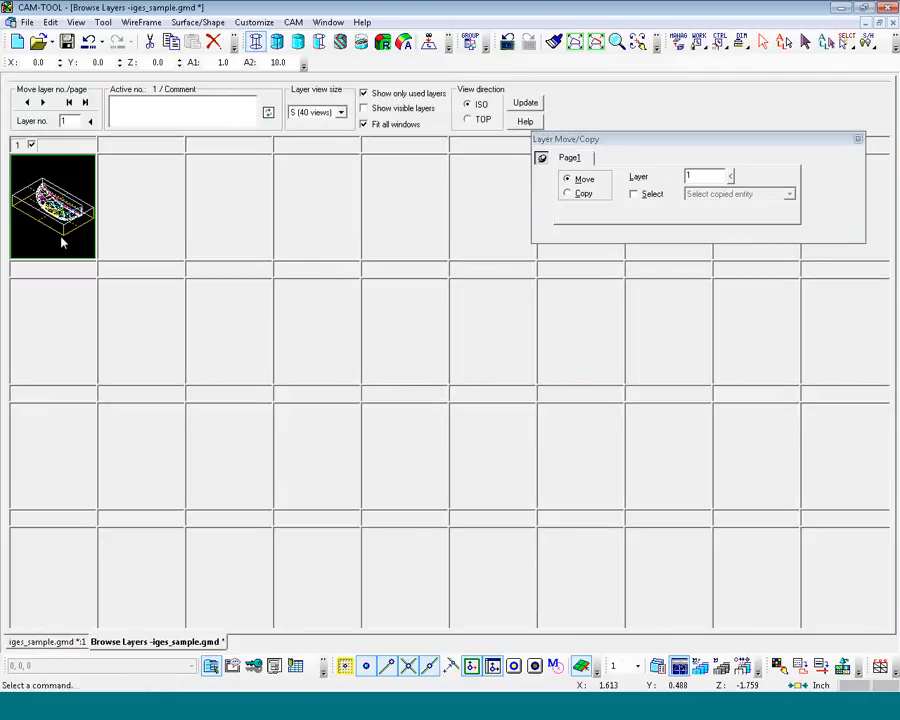
left_click(679, 666)
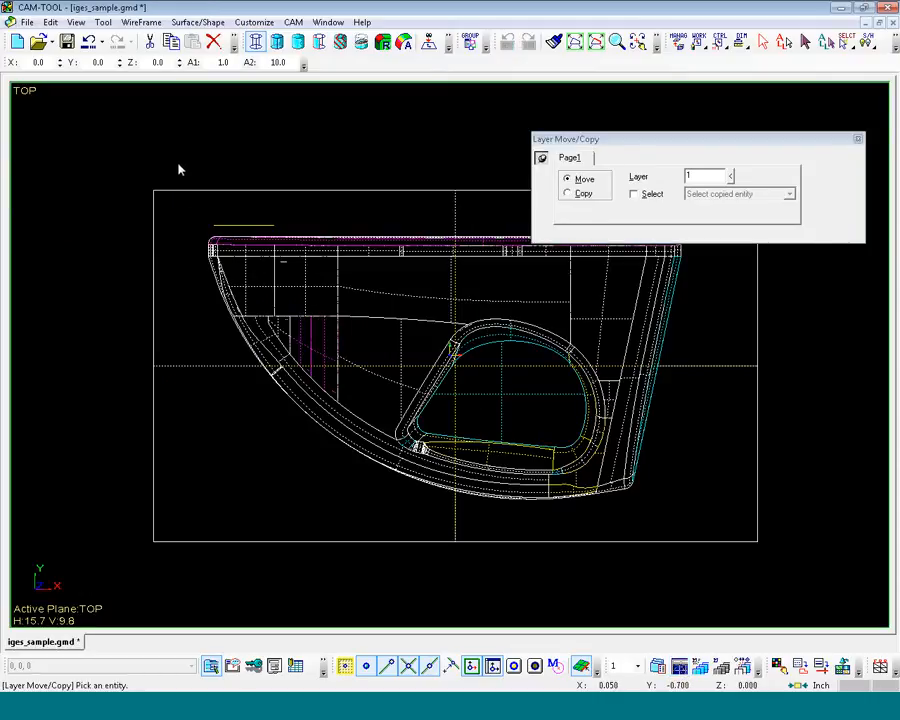
left_click(858, 140)
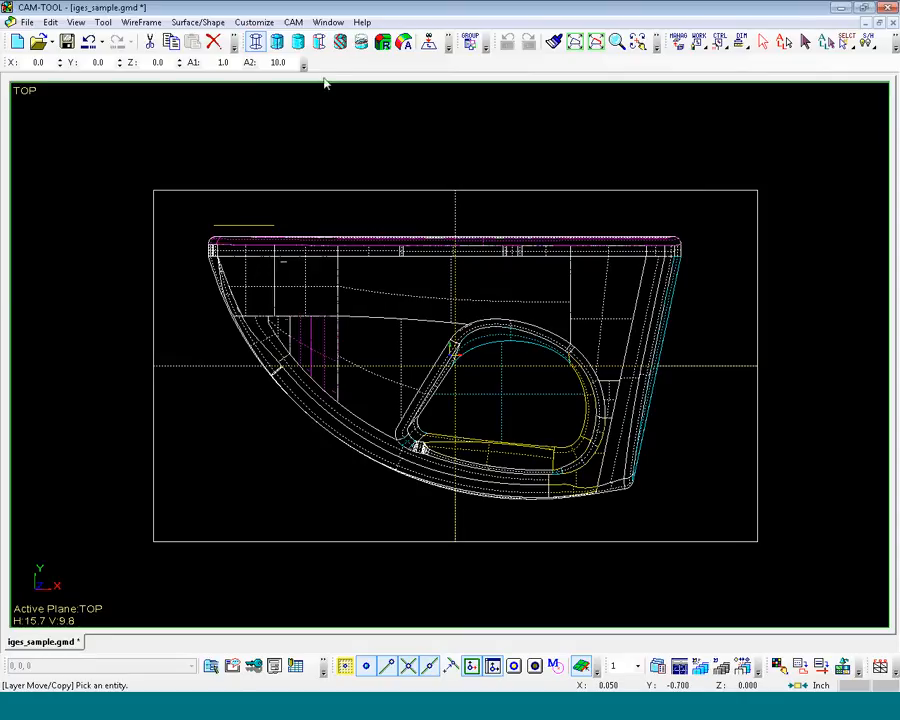
- Review the layer assignments in the CAM environment's auto shape settings, and close them without making changes
left_click(293, 22)
left_click(339, 240)
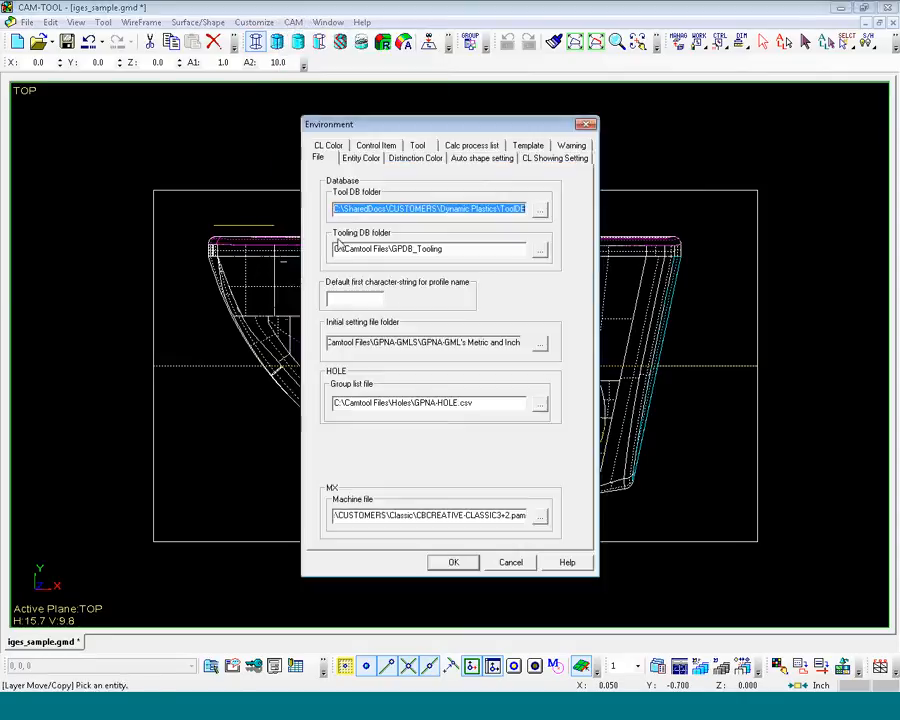
left_click(483, 160)
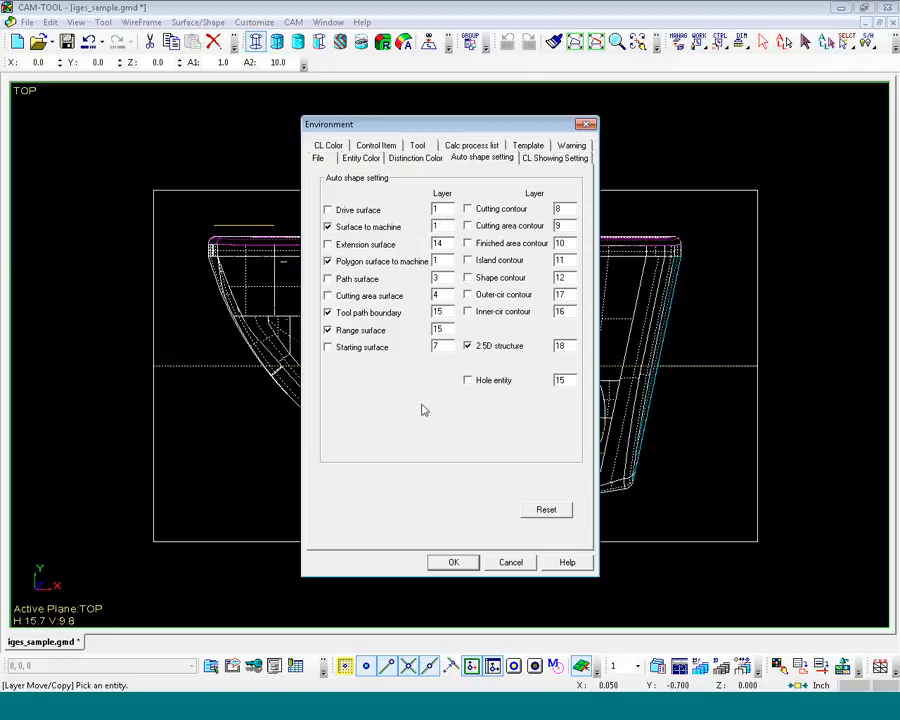
left_click(512, 566)
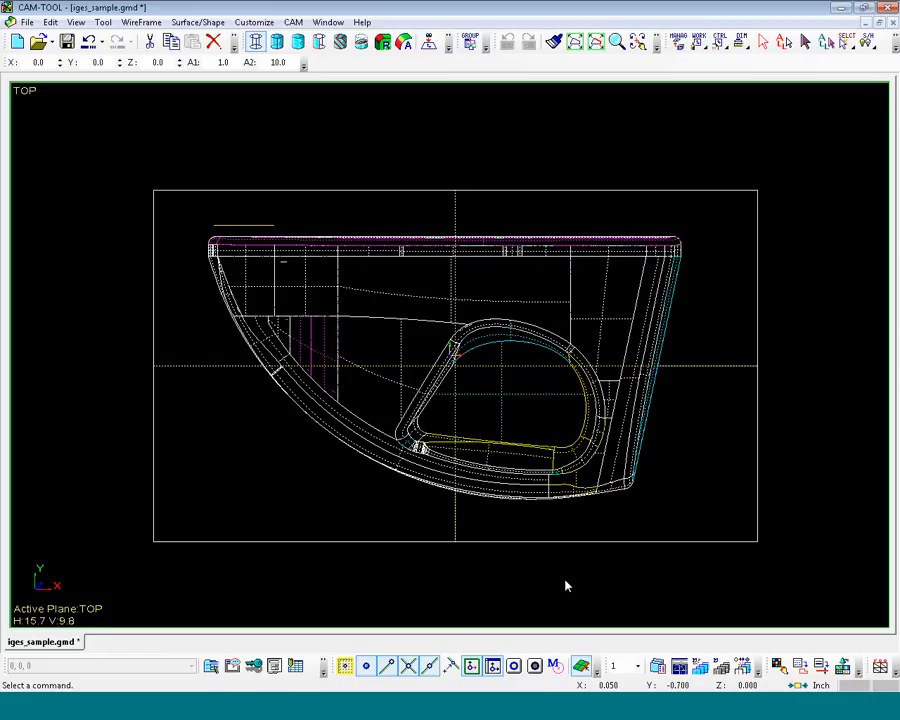
- Make layer 10 active and create a boundary cube around all entities, without round-up or margin
left_click(623, 667)
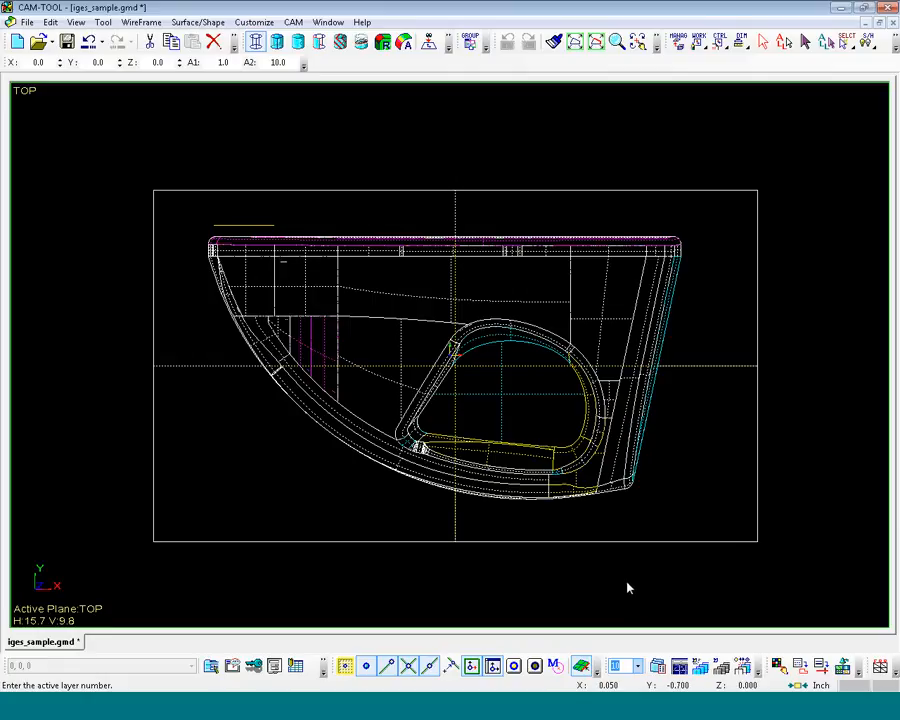
left_click(204, 23)
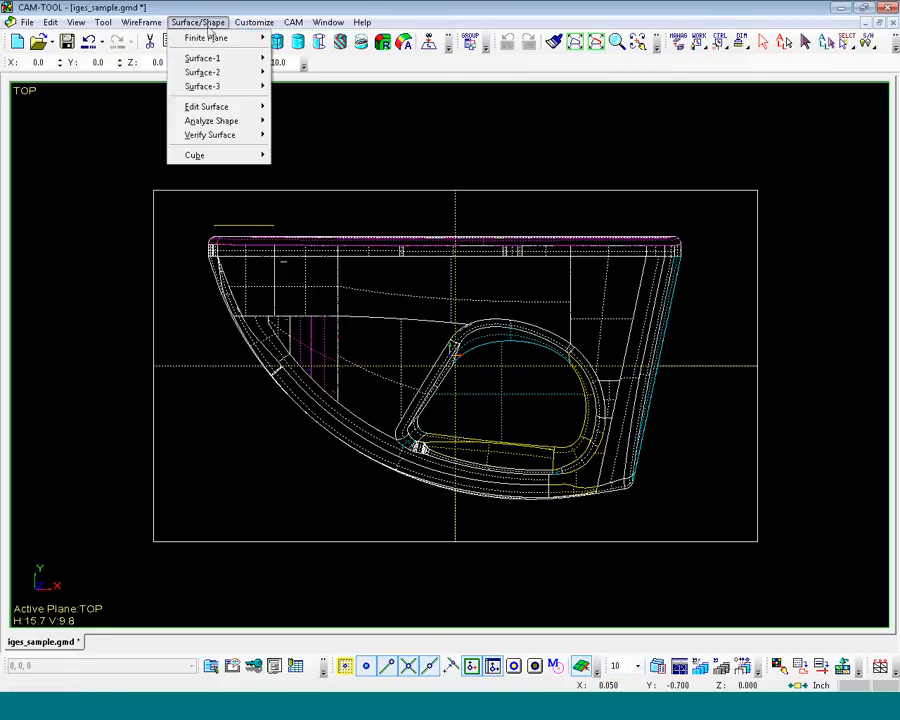
mouse_move(222, 156)
left_click(288, 212)
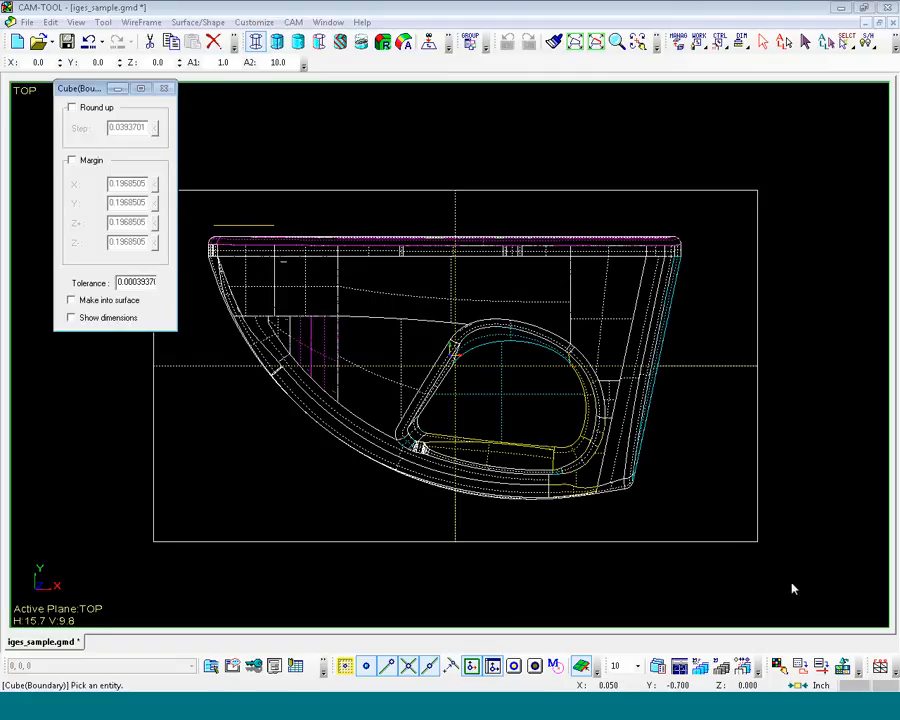
left_click_drag(792, 589, 135, 165)
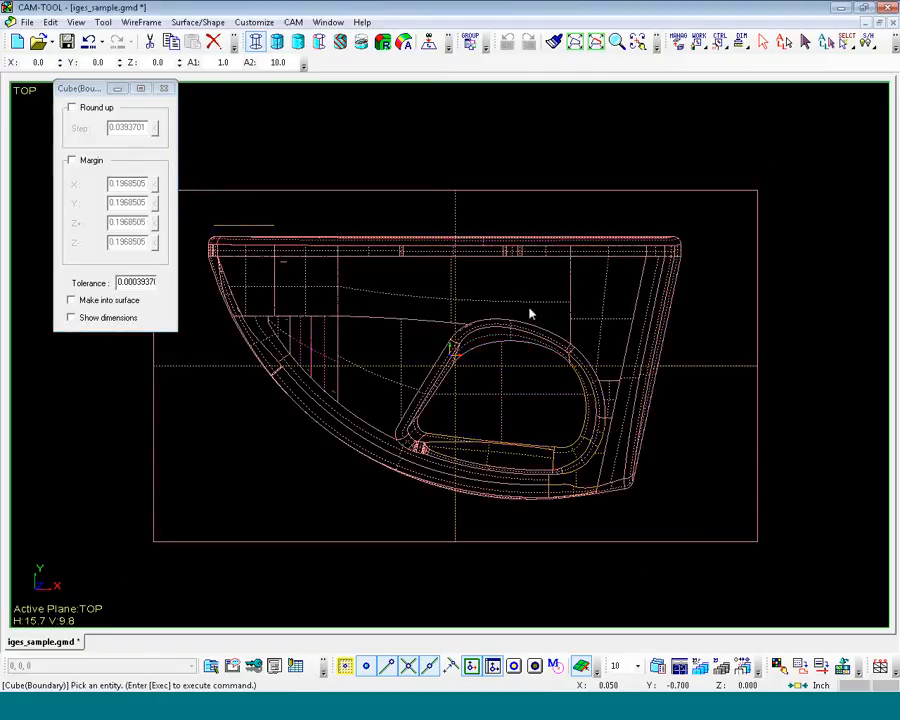
key("Return")
mouse_move(810, 468)
middle_mouse_down()
mouse_move(810, 518)
mouse_move(775, 351)
mouse_move(669, 321)
mouse_move(749, 317)
mouse_move(733, 353)
middle_mouse_up()
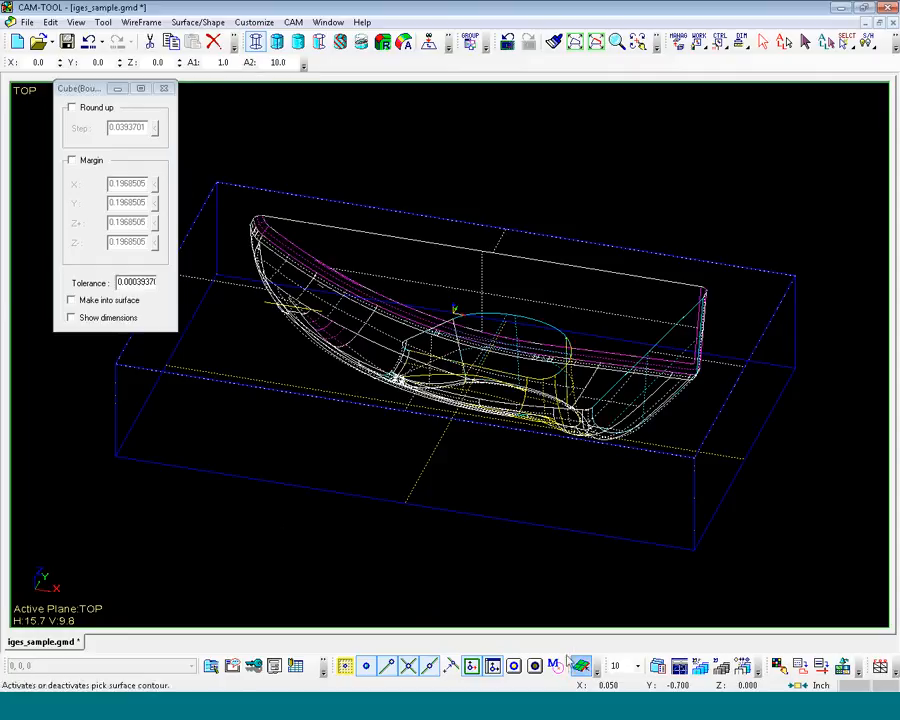
- Check in the layer browser that the boundary cube lies on its own layer, and end the Cube command
left_click(678, 665)
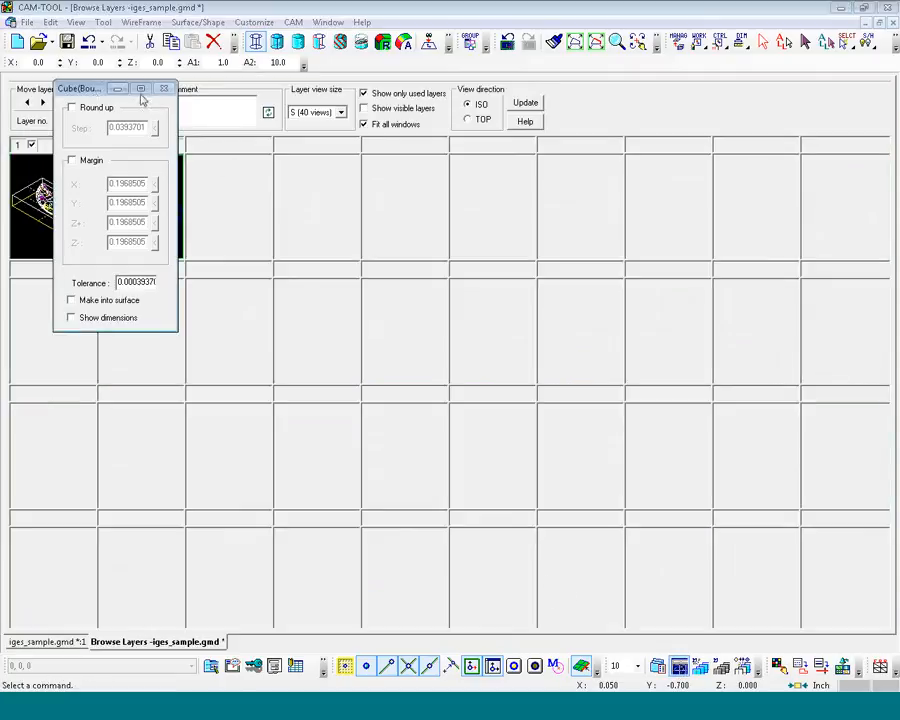
left_click_drag(74, 91, 295, 157)
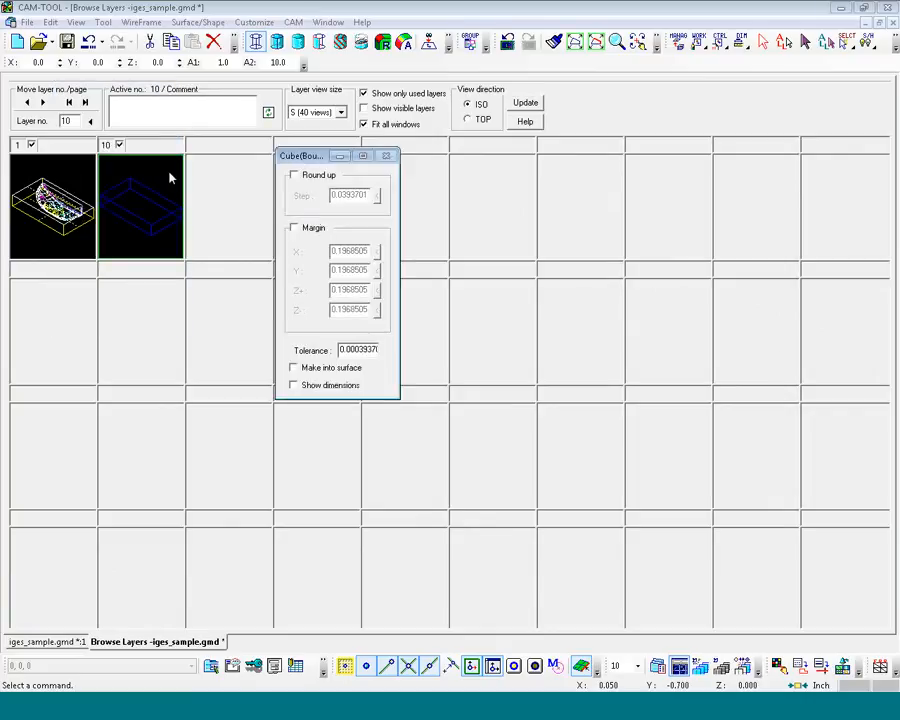
left_click(826, 41)
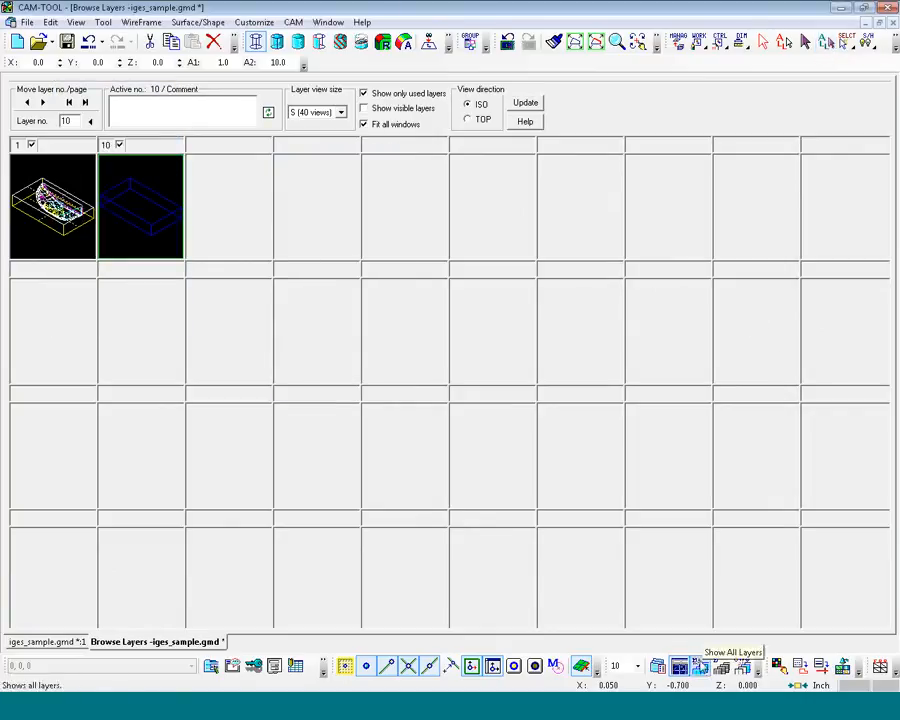
left_click(679, 666)
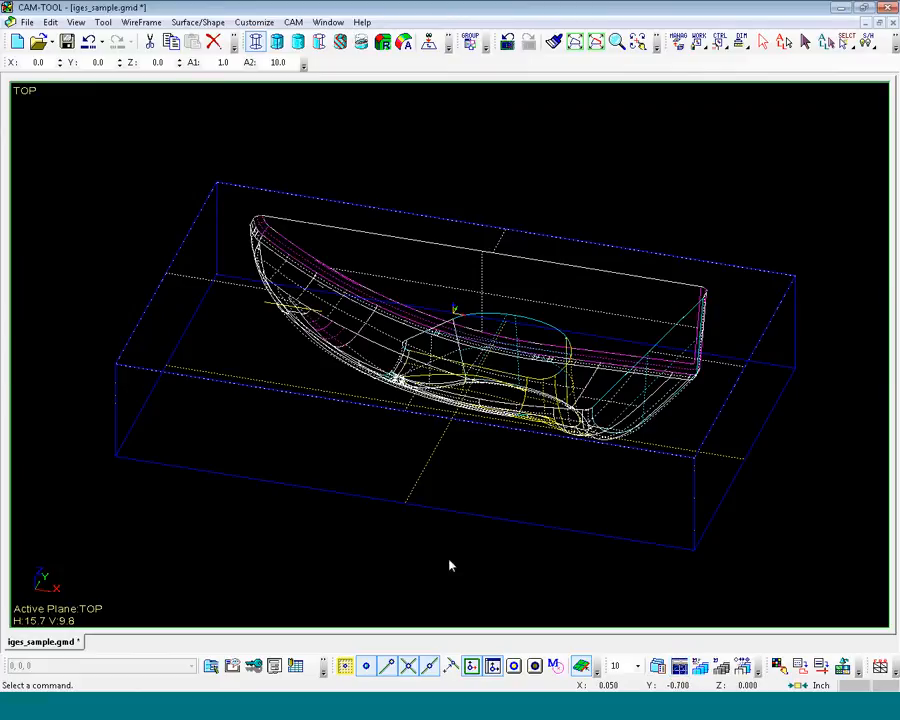
- Make layer 15 active and create a rectangular finite plane on the XY plane between opposite bottom corners of the boundary cube
double_click(626, 666)
type("1")
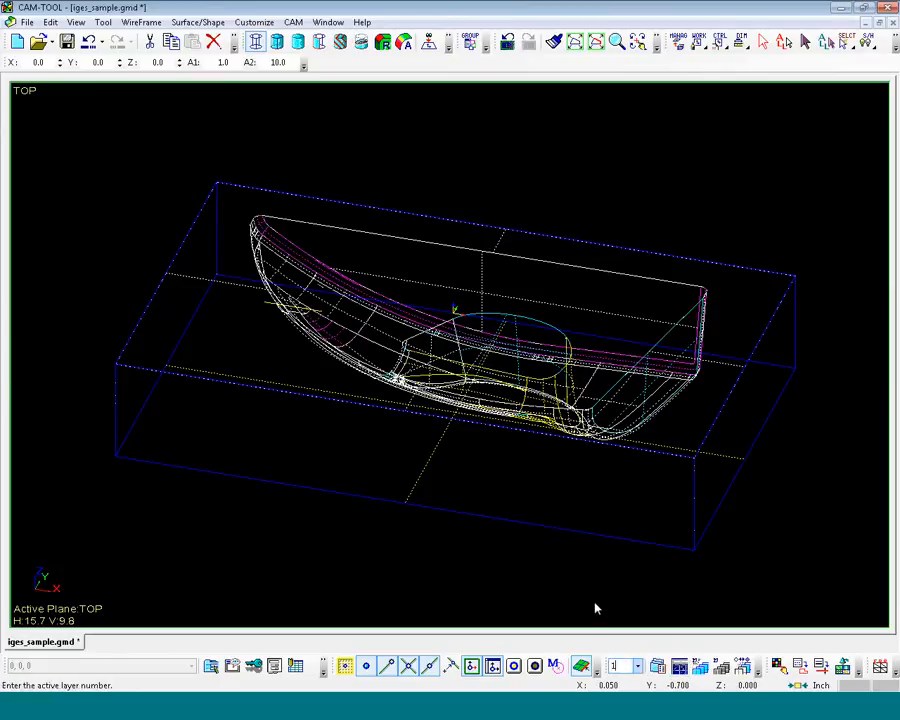
type("5")
key("Return")
left_click(200, 22)
mouse_move(207, 40)
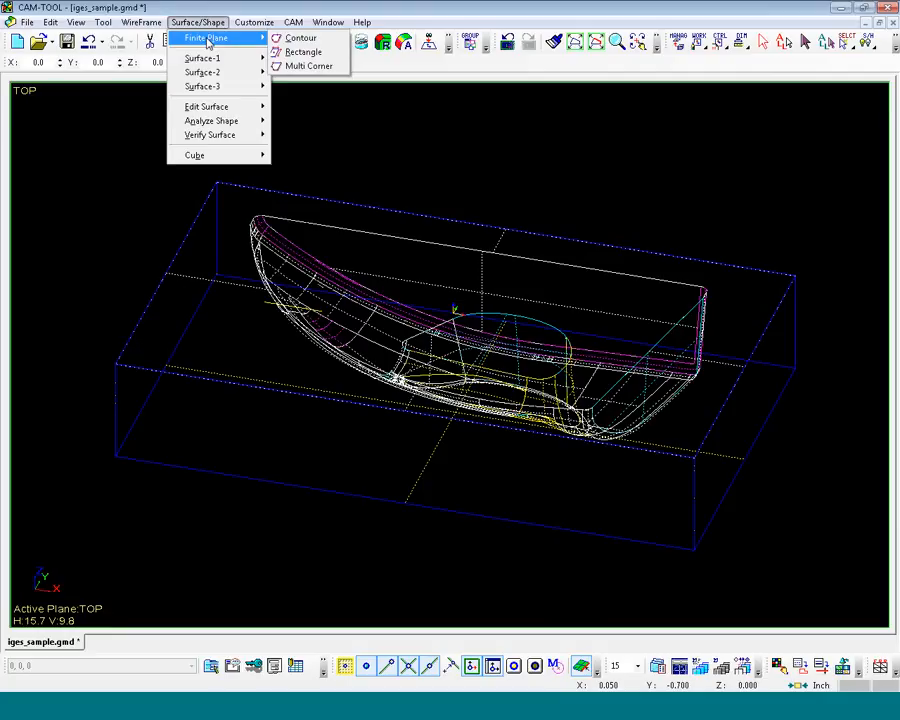
left_click(301, 52)
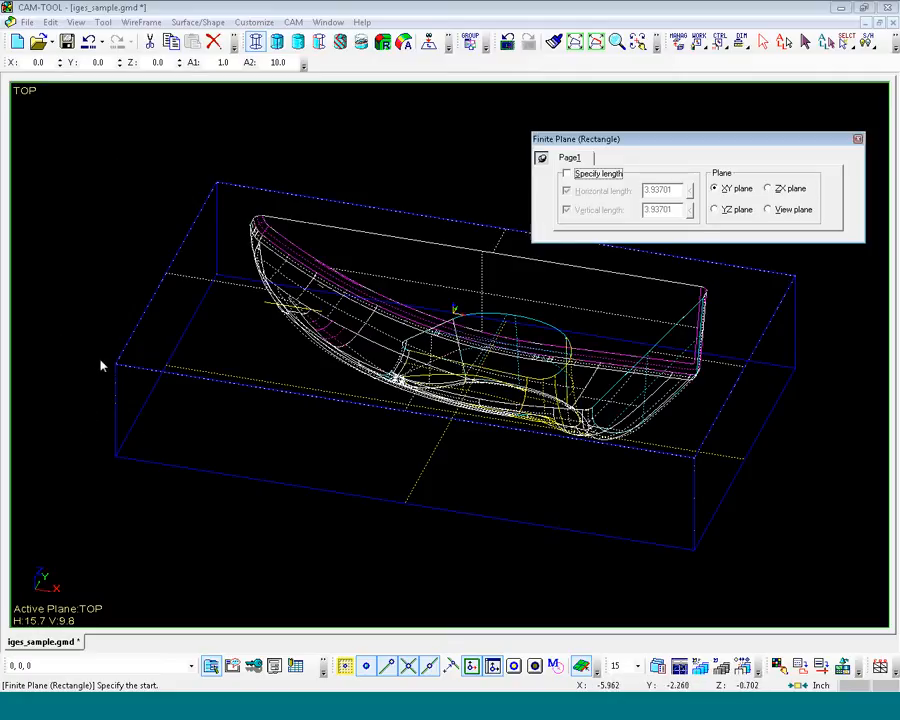
left_click(117, 458)
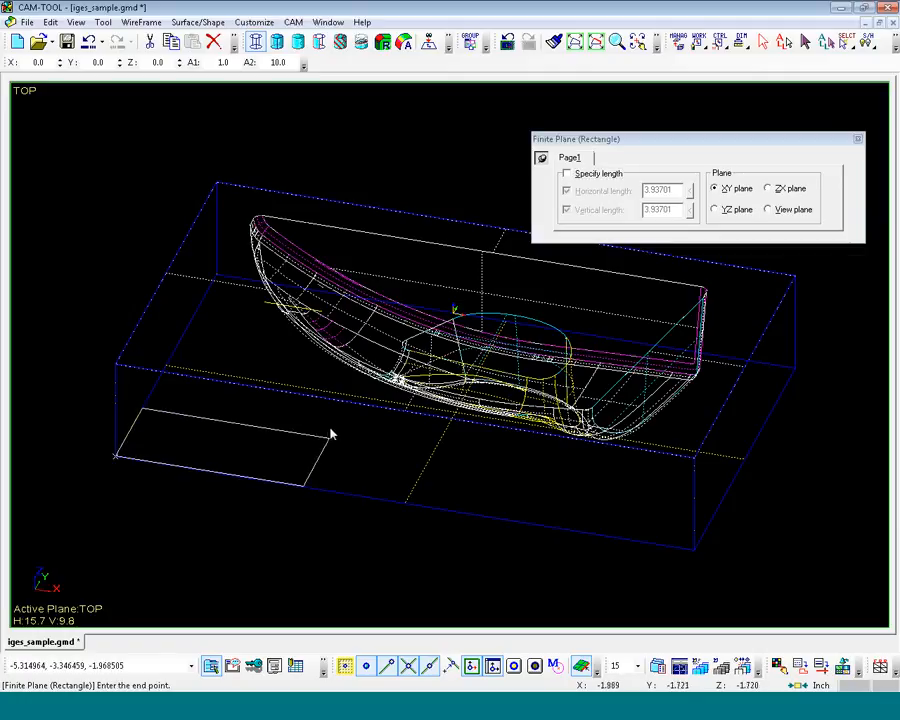
left_click(795, 372)
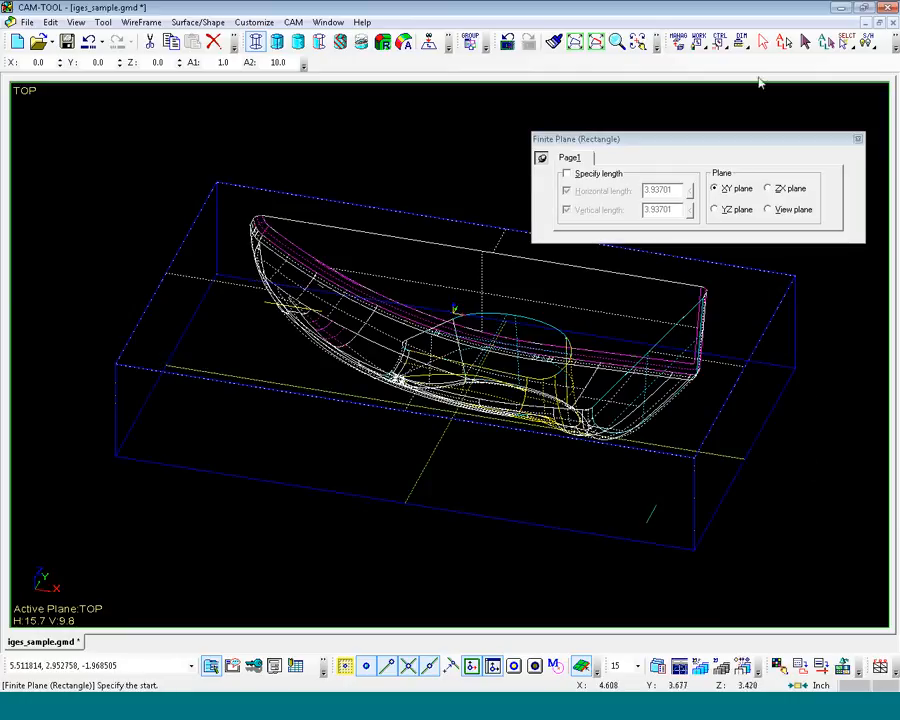
- End the Finite Plane command and check in the layer browser that the new plane lies on its own layer
left_click(826, 42)
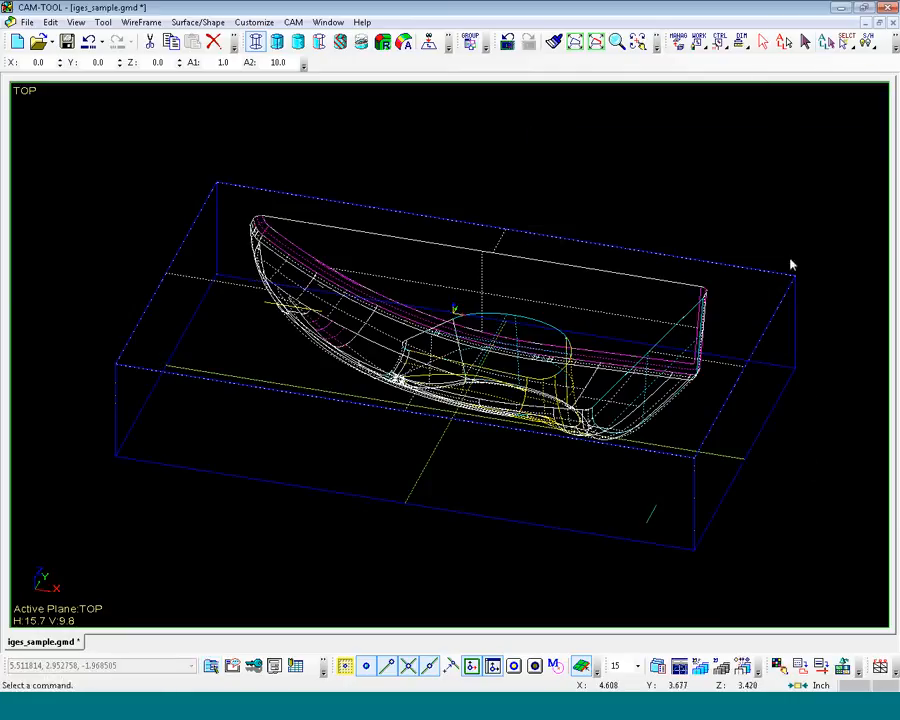
left_click(679, 665)
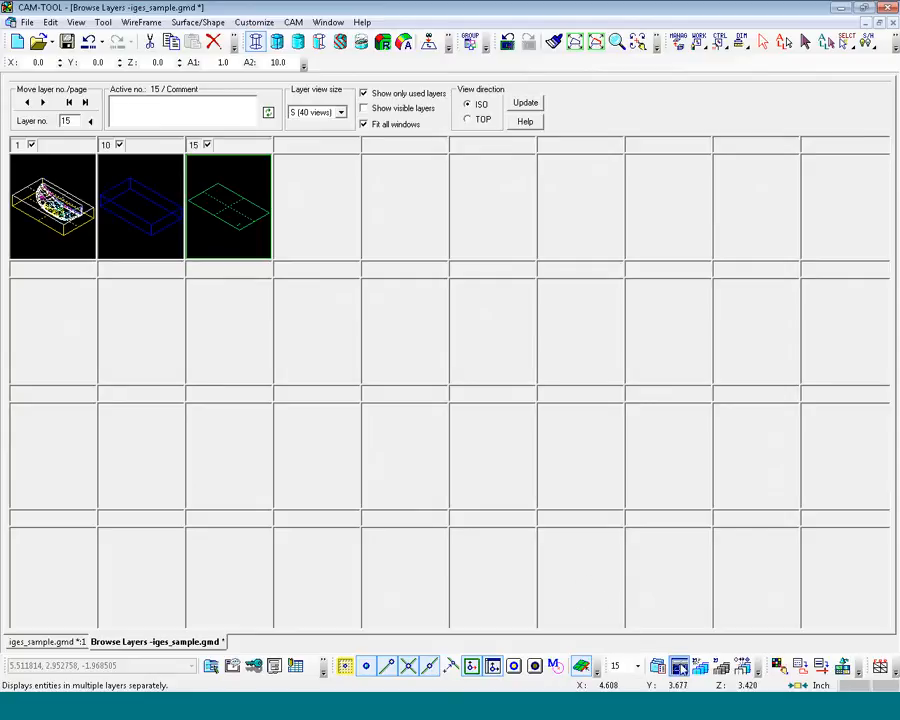
left_click(679, 667)
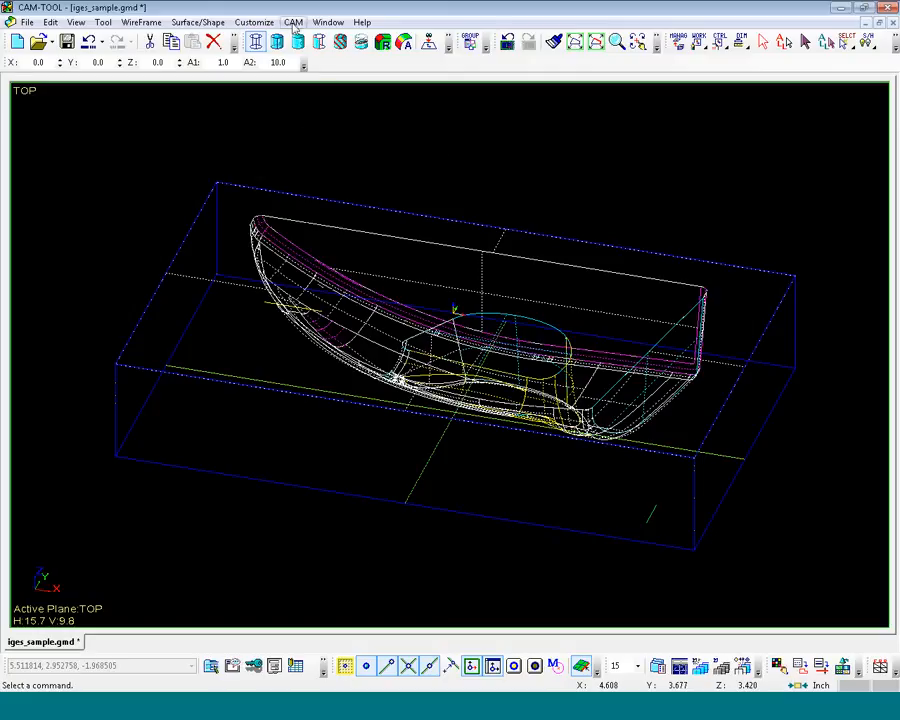
- Create a new calculation process list named model1 in the Training folder
left_click(293, 22)
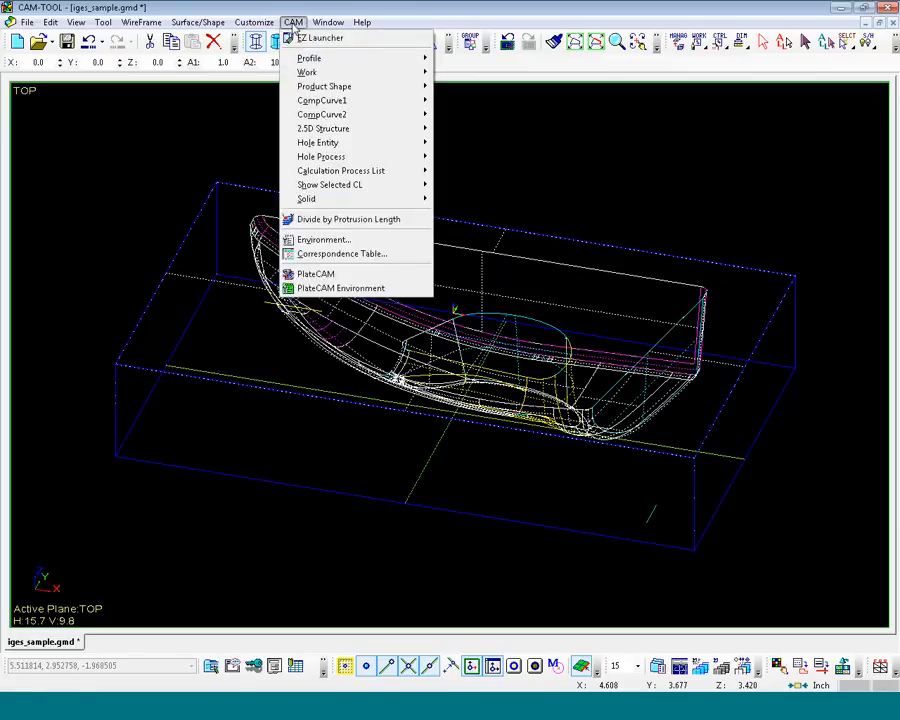
mouse_move(378, 173)
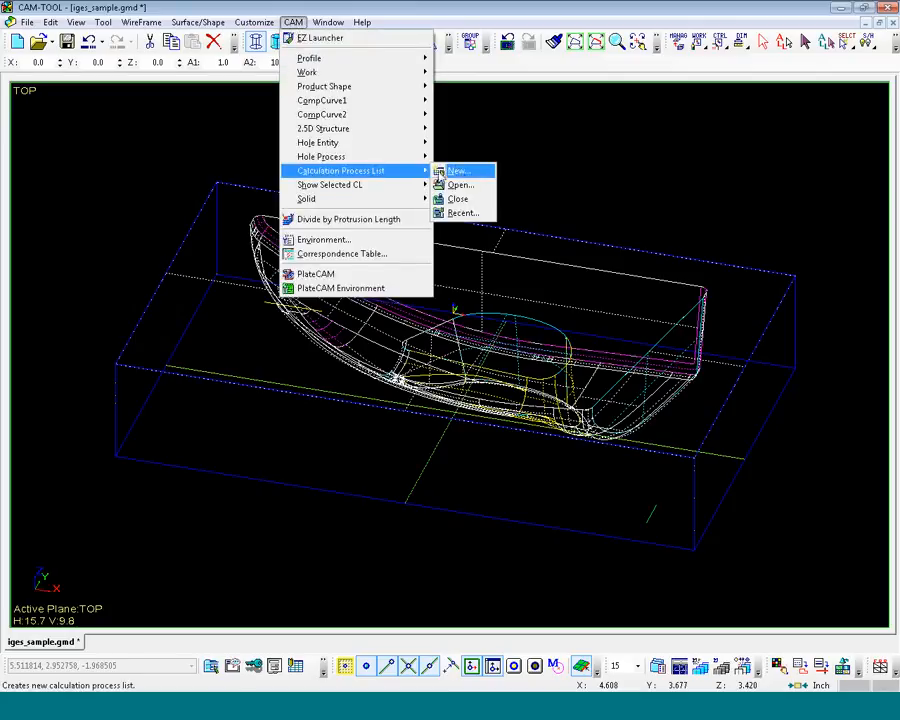
left_click(457, 172)
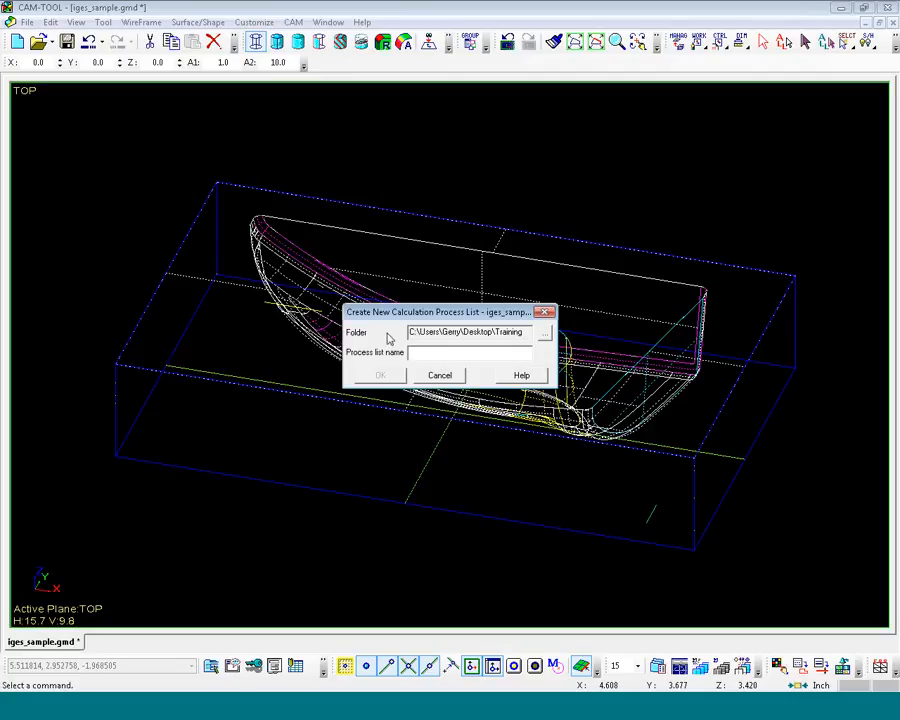
type("model1")
left_click(381, 376)
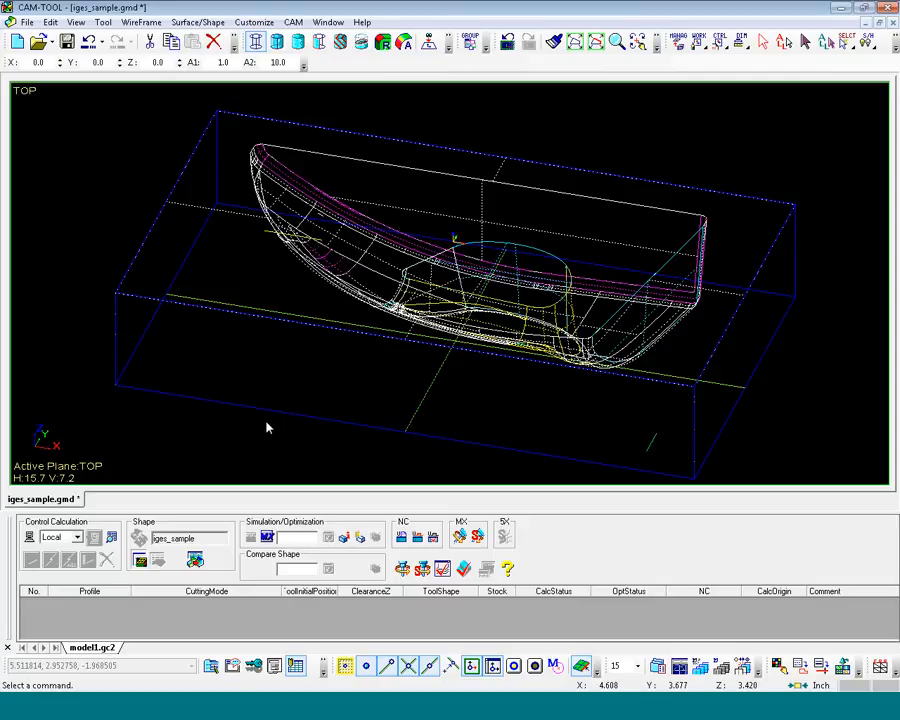
- Create a new work named stock, using Workshape as the creating method and keeping the default mesh width and tolerance
left_click(294, 23)
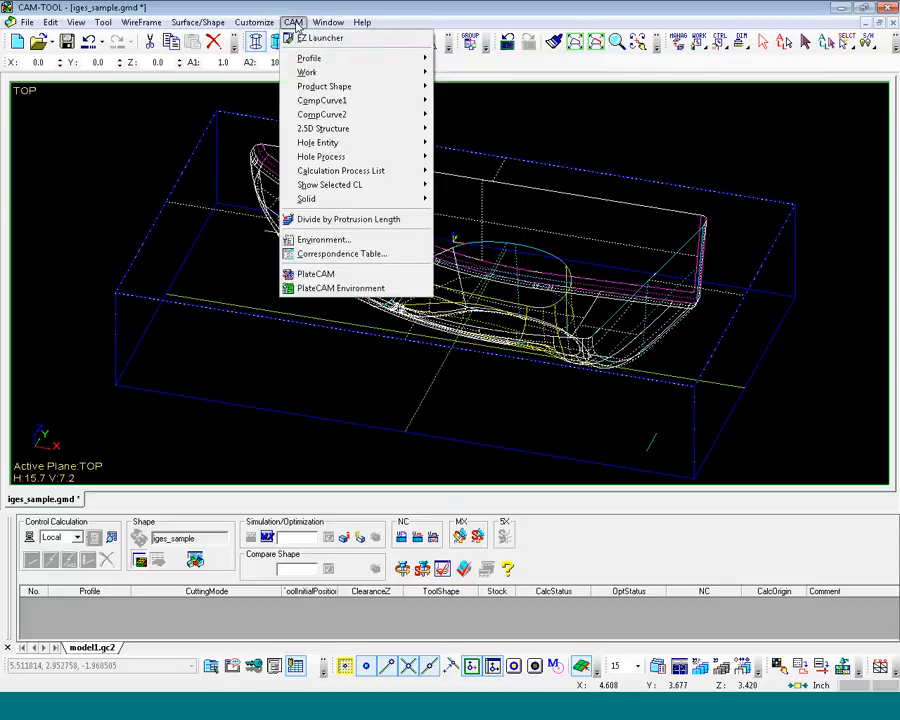
mouse_move(400, 72)
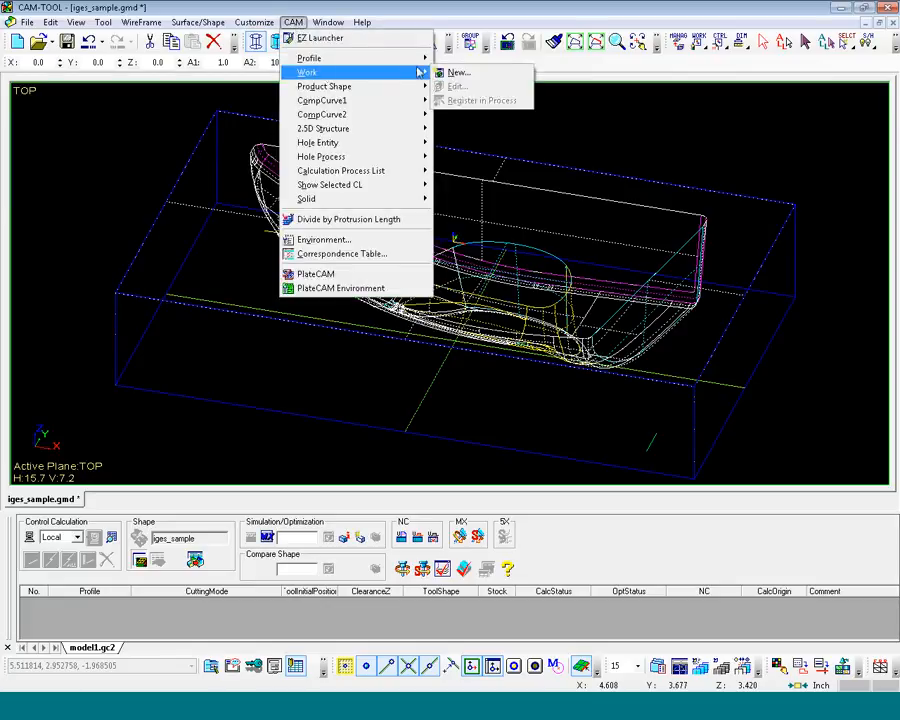
left_click(458, 73)
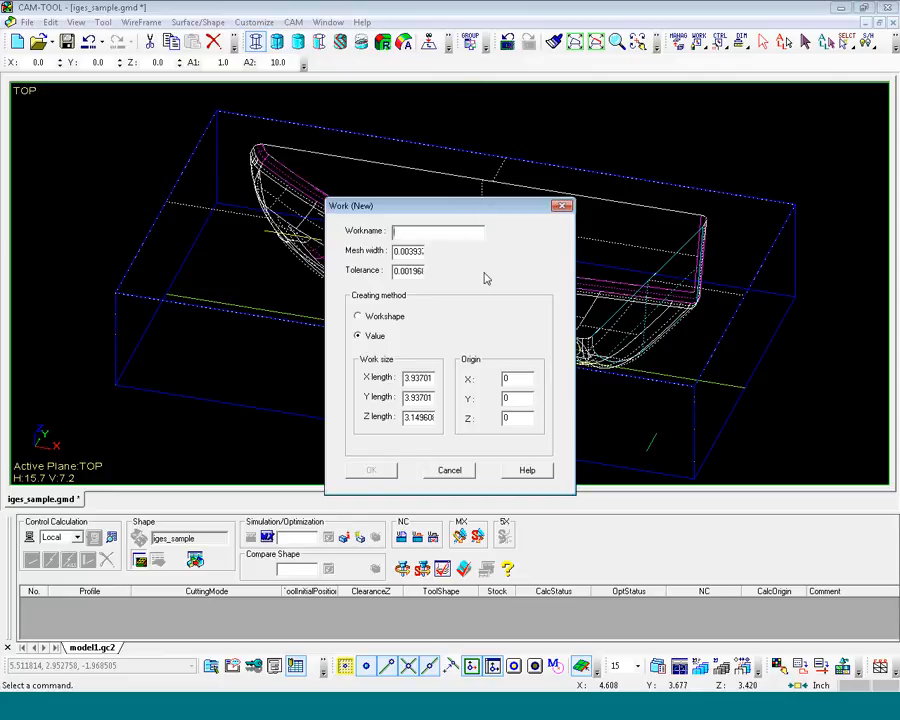
type("stock")
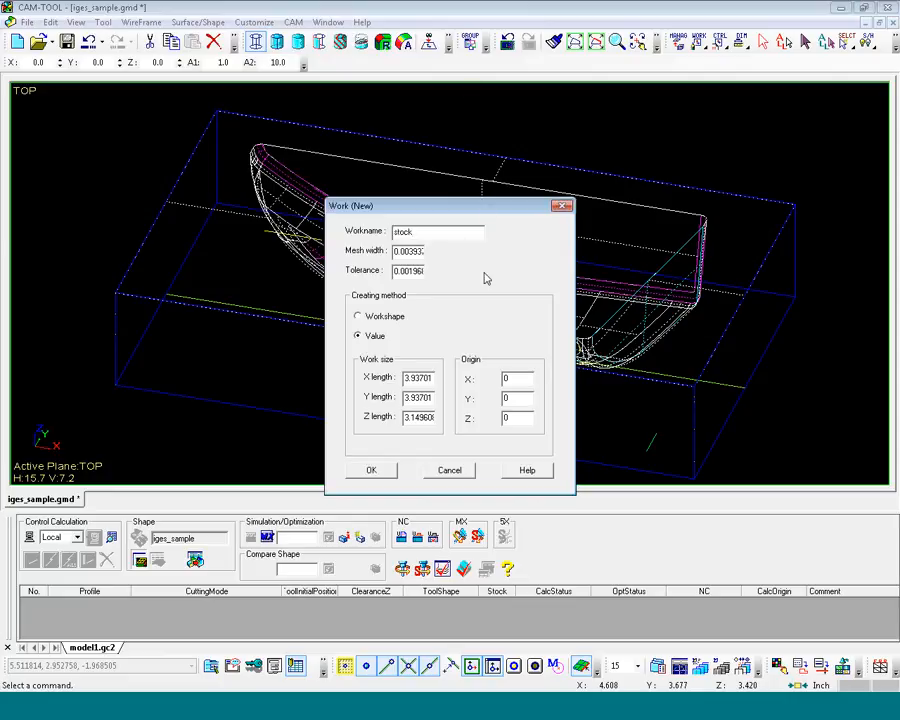
left_click(359, 318)
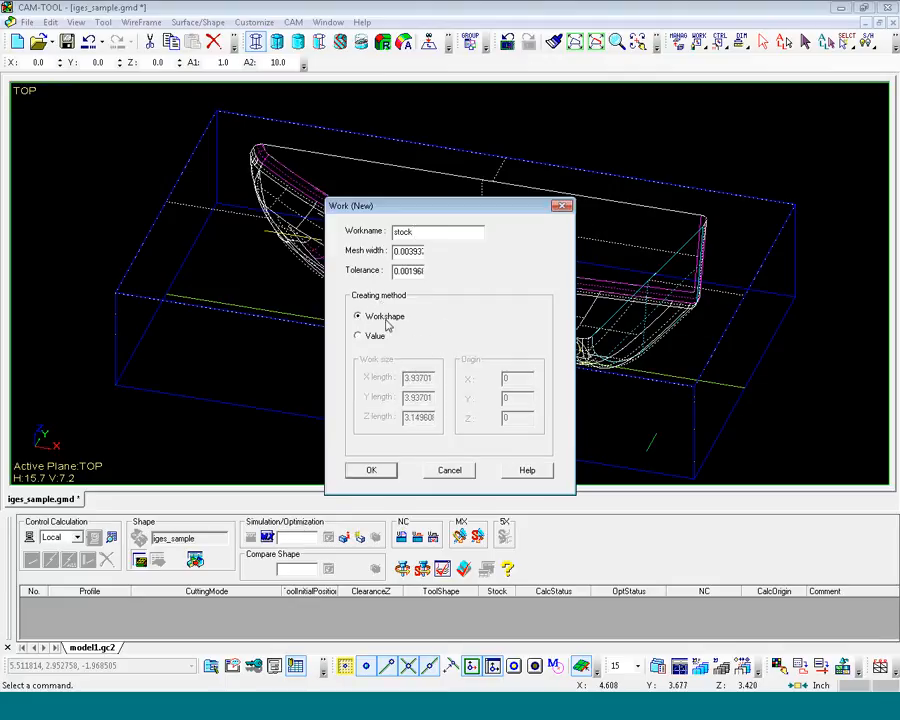
left_click(376, 472)
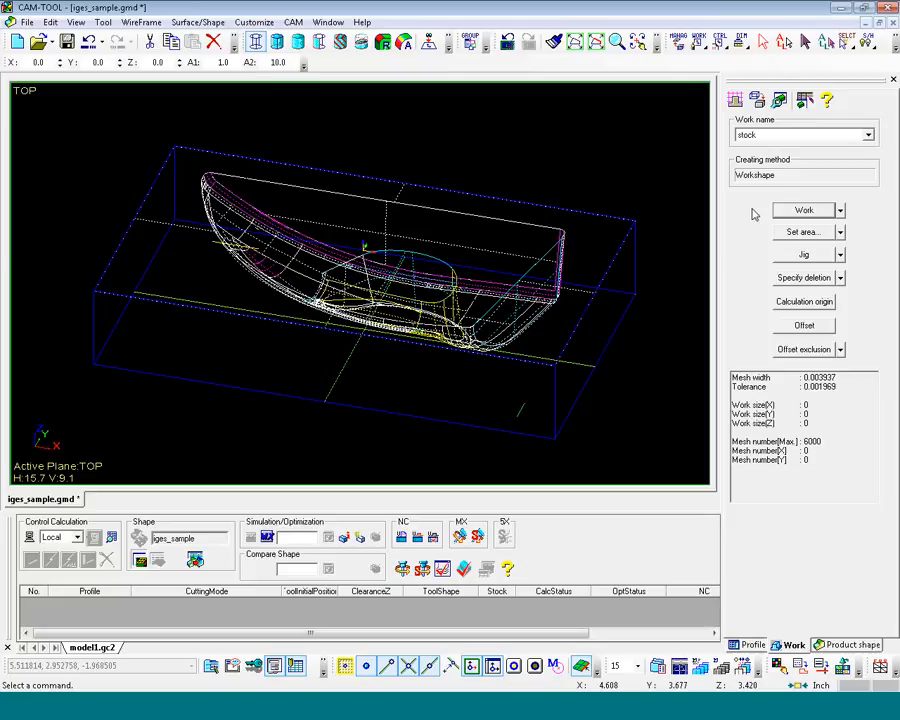
- Assign the boundary cube around the part as the work shape of stock
left_click(806, 213)
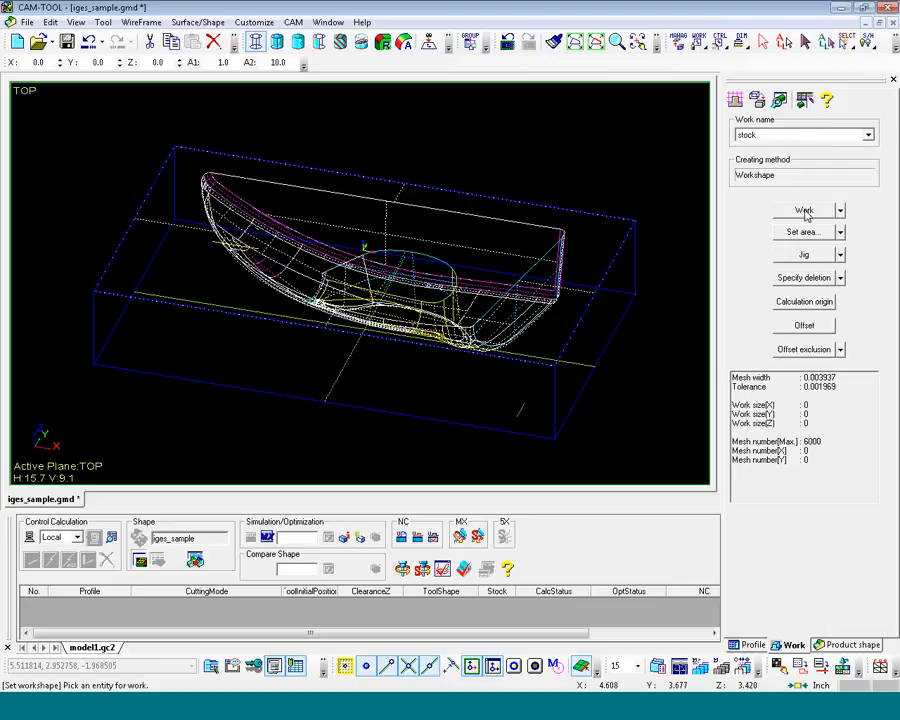
left_click(638, 258)
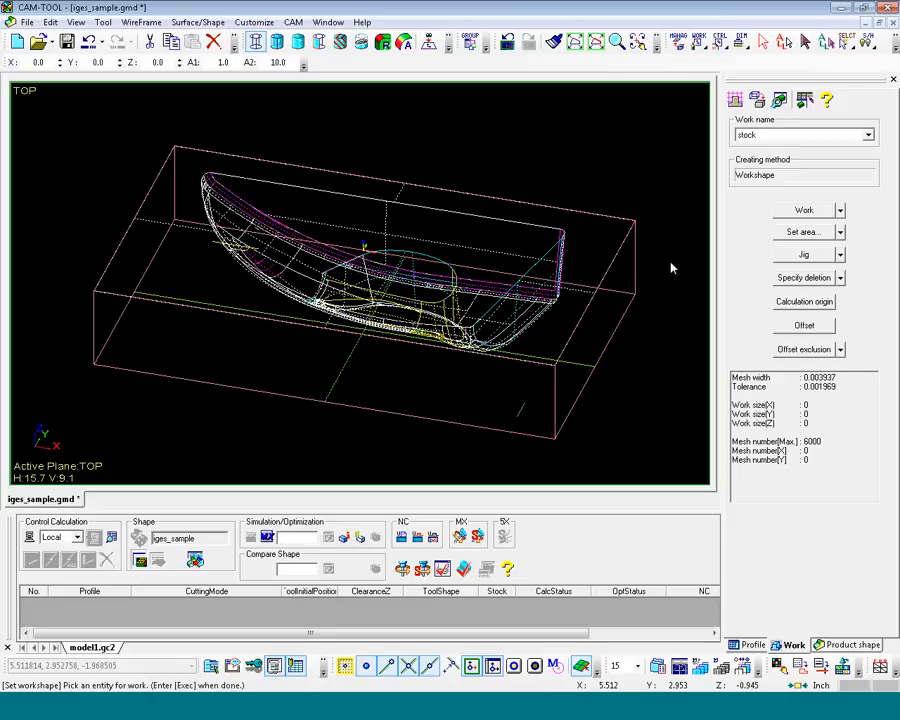
right_click(671, 268)
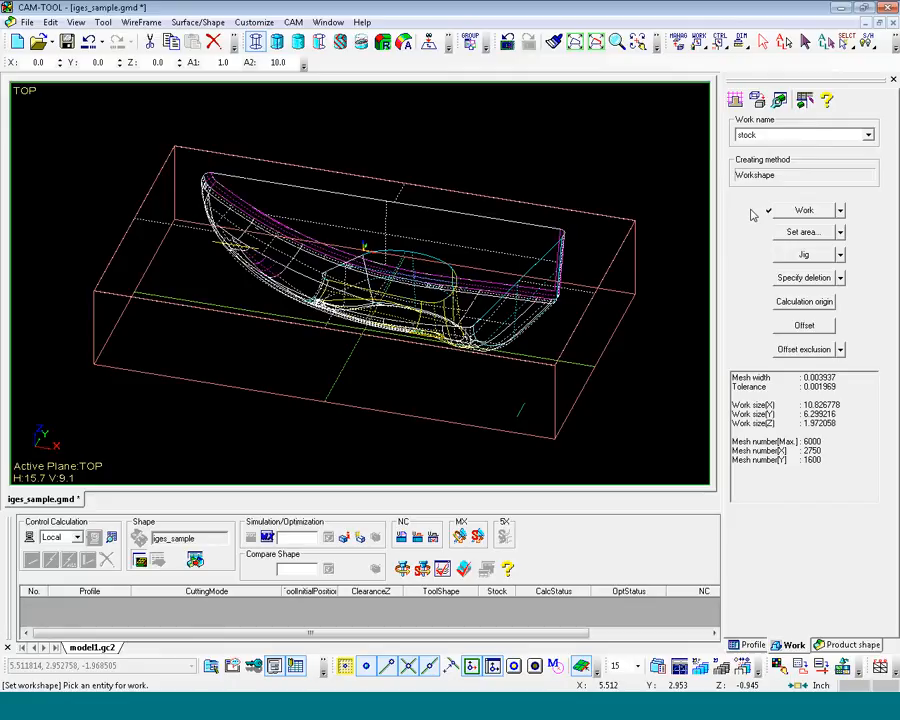
- Review the mesh width and tolerance of the stock work without changing them, and register the work in the calculation process
left_click(735, 103)
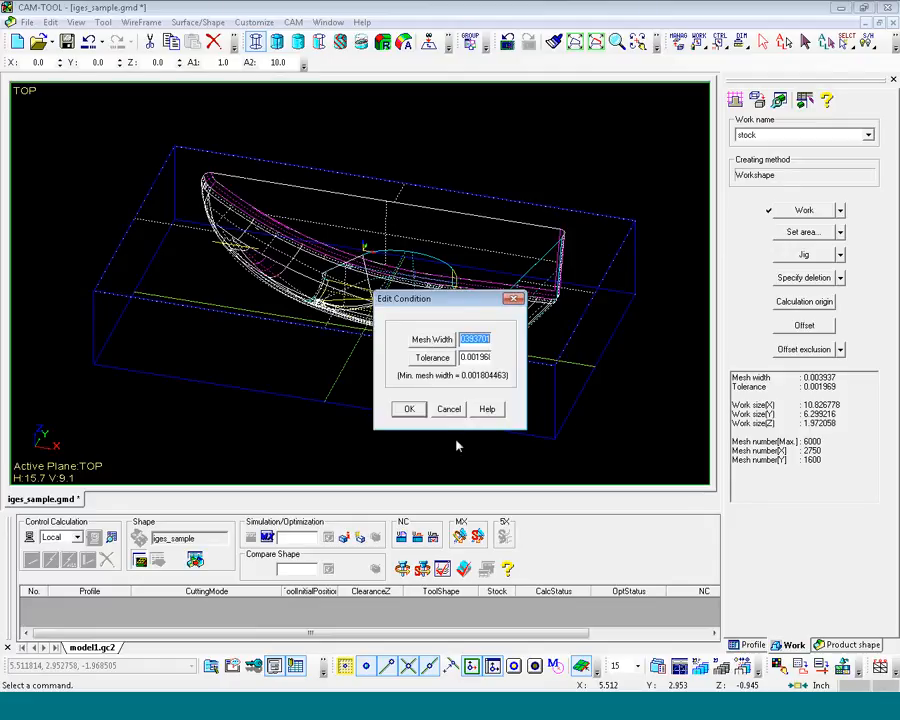
left_click(449, 409)
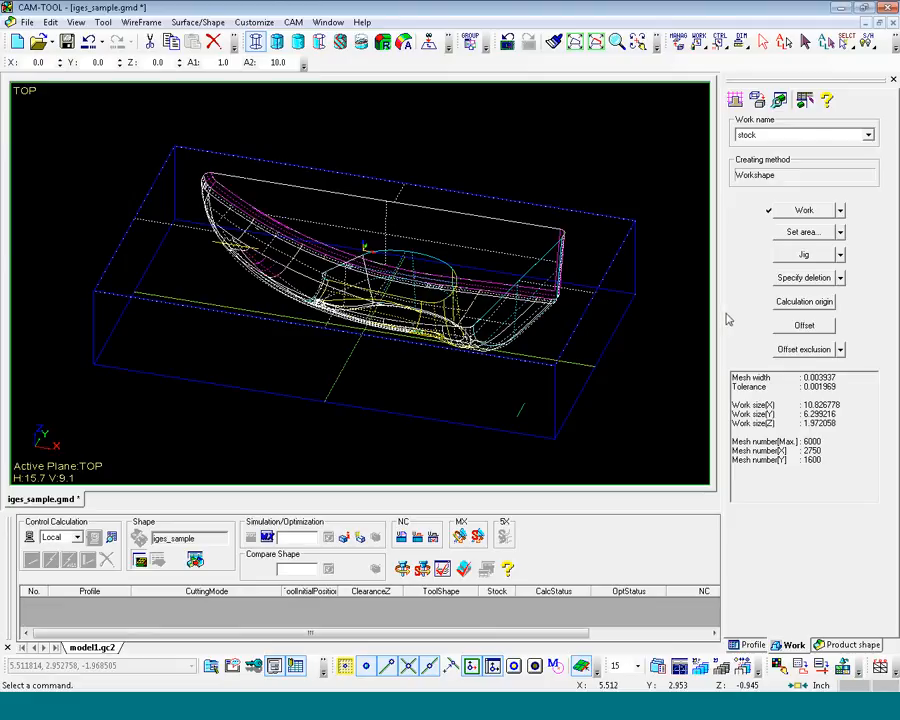
left_click(804, 104)
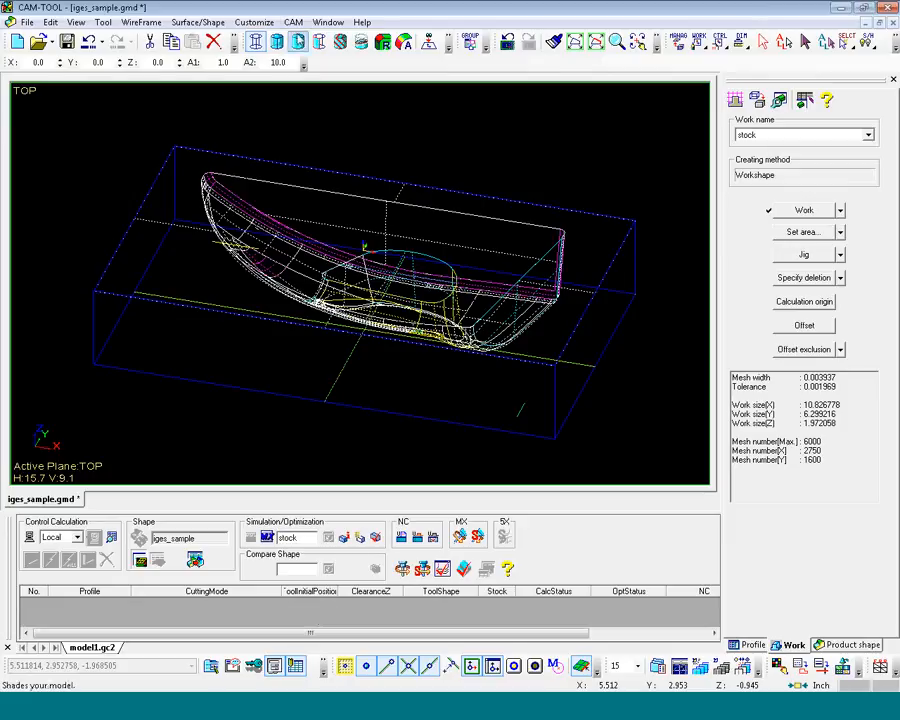
- Start a new profile named r1 with the Z-level Rough Cutting mode and proceed to its tool settings
left_click(294, 22)
mouse_move(388, 60)
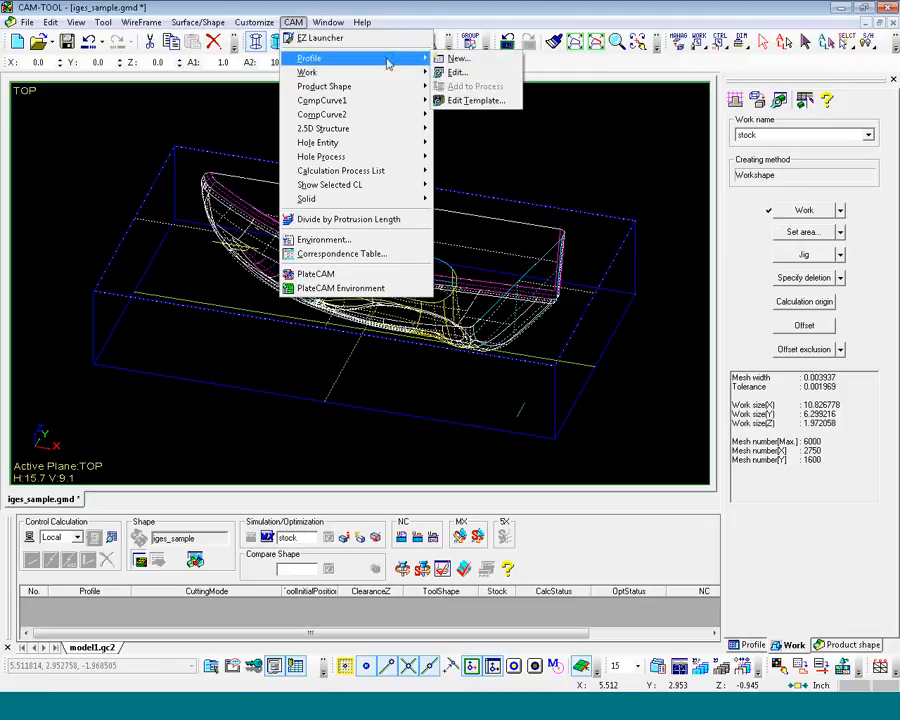
left_click(466, 60)
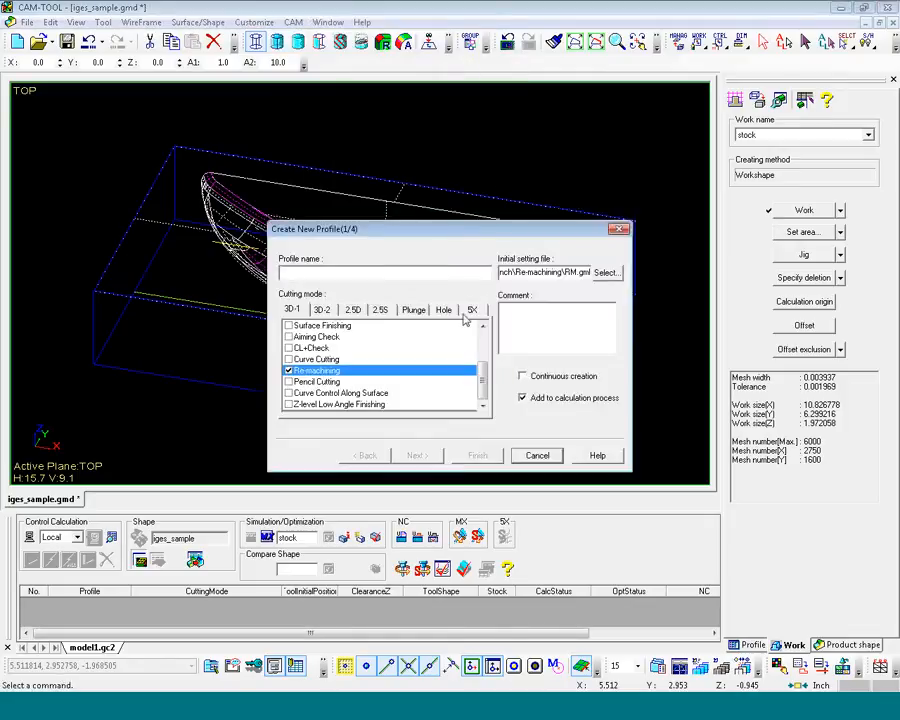
scroll(483, 374, "up", 2)
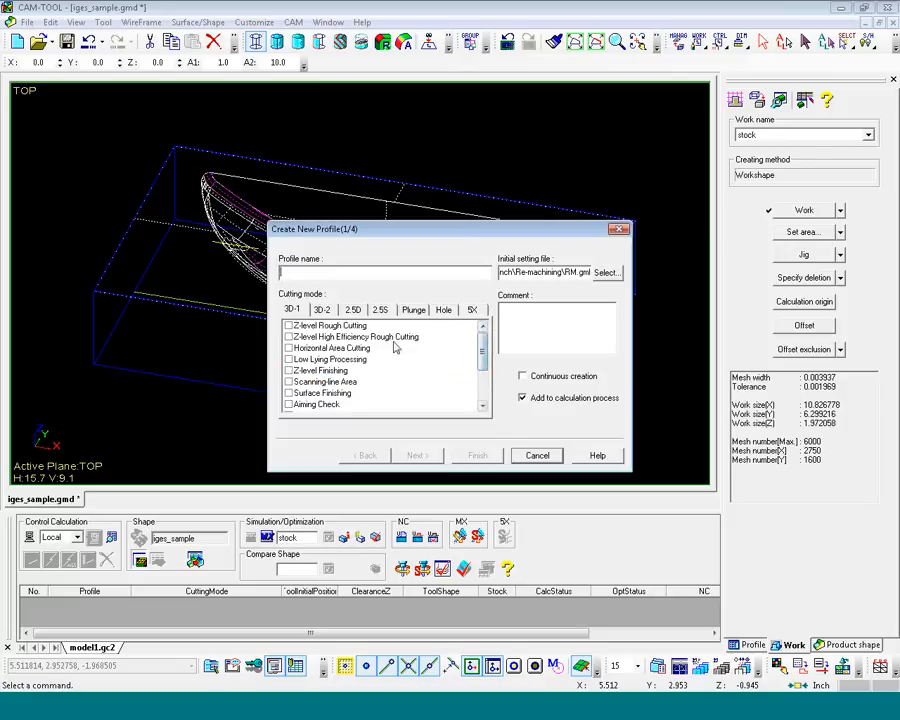
left_click(289, 326)
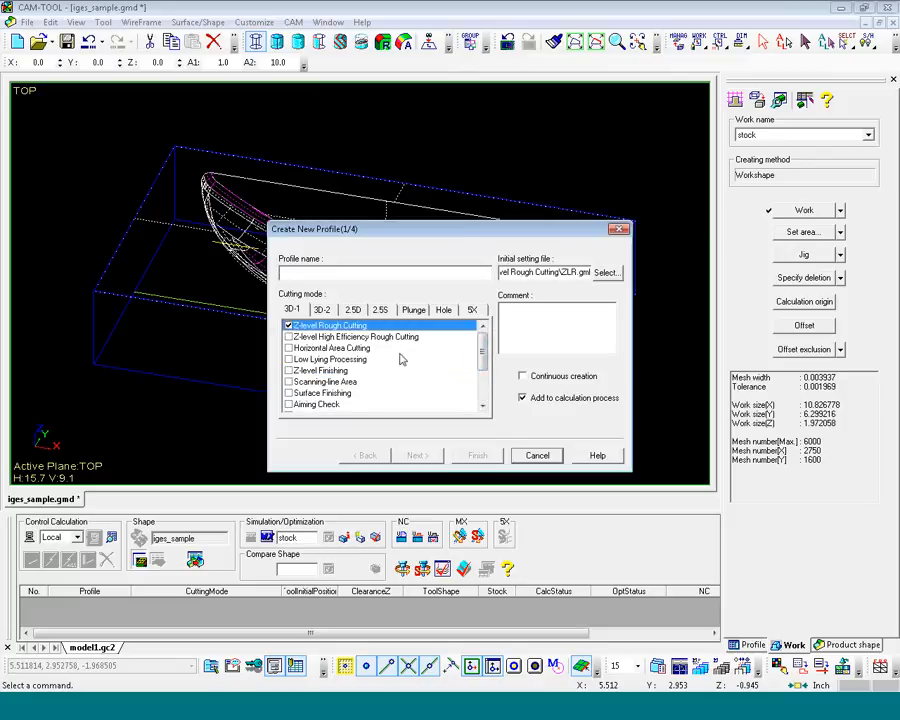
left_click(300, 277)
type("r1")
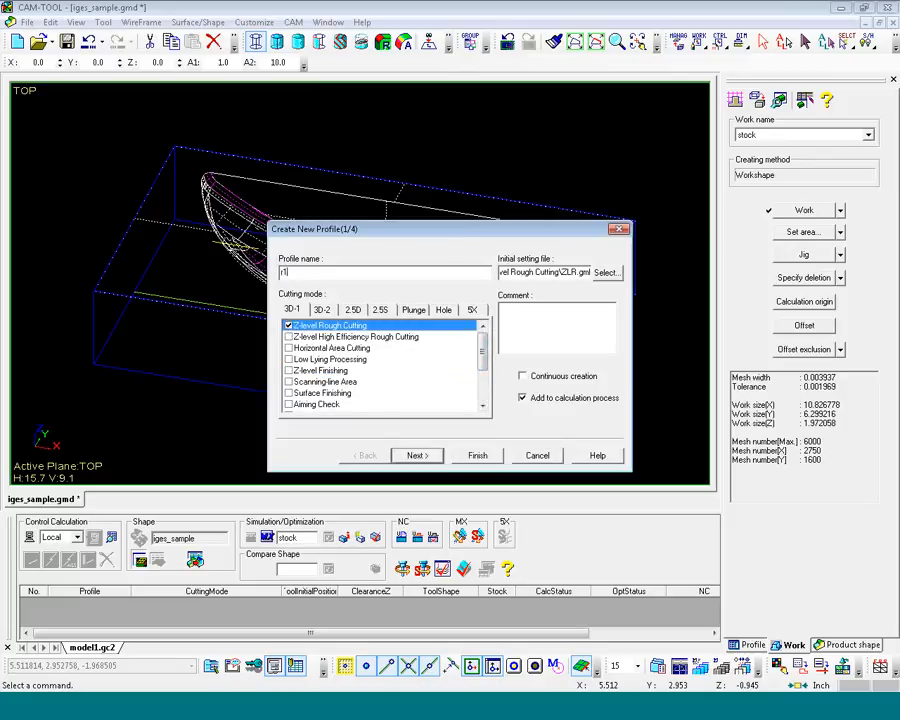
left_click(427, 456)
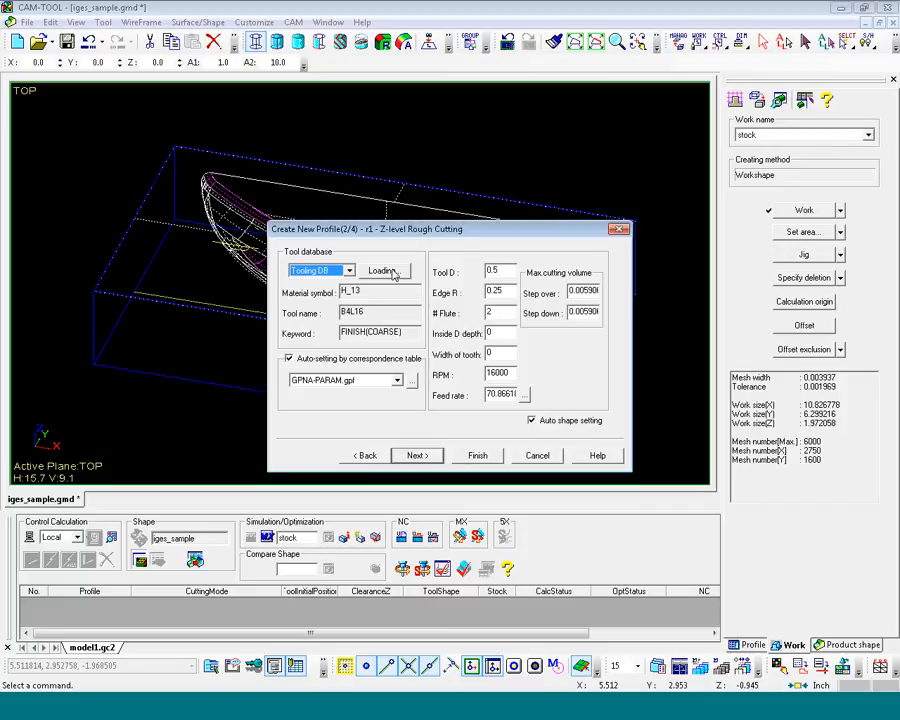
- Load the 10 mm ball cutter TIALN_10X3_5L from the inch-conversion Ball Cutters_Tialn folder of the Tooling DB
left_click(390, 272)
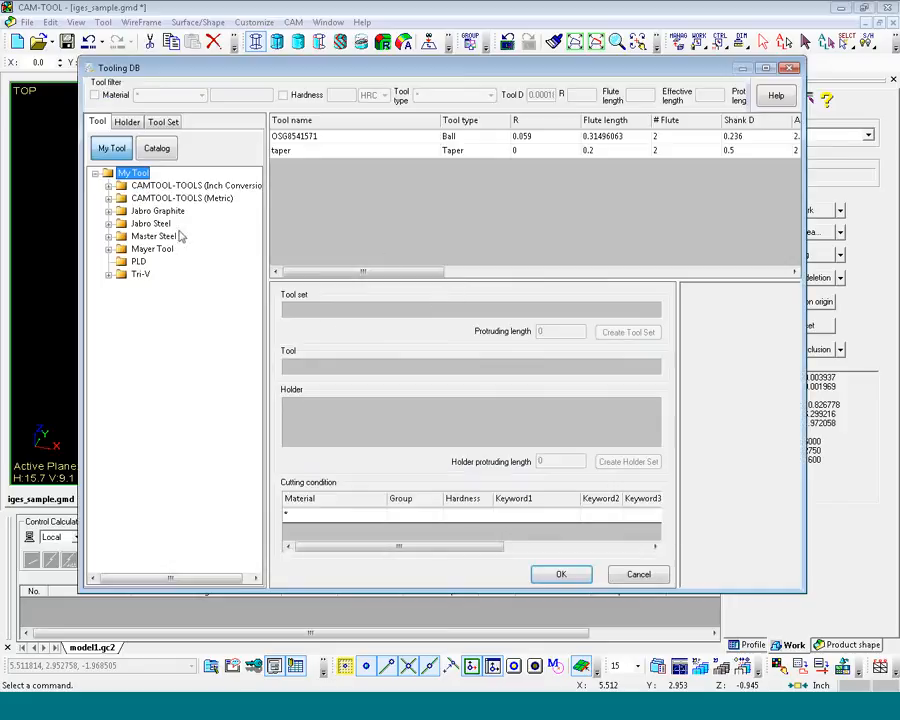
left_click(108, 185)
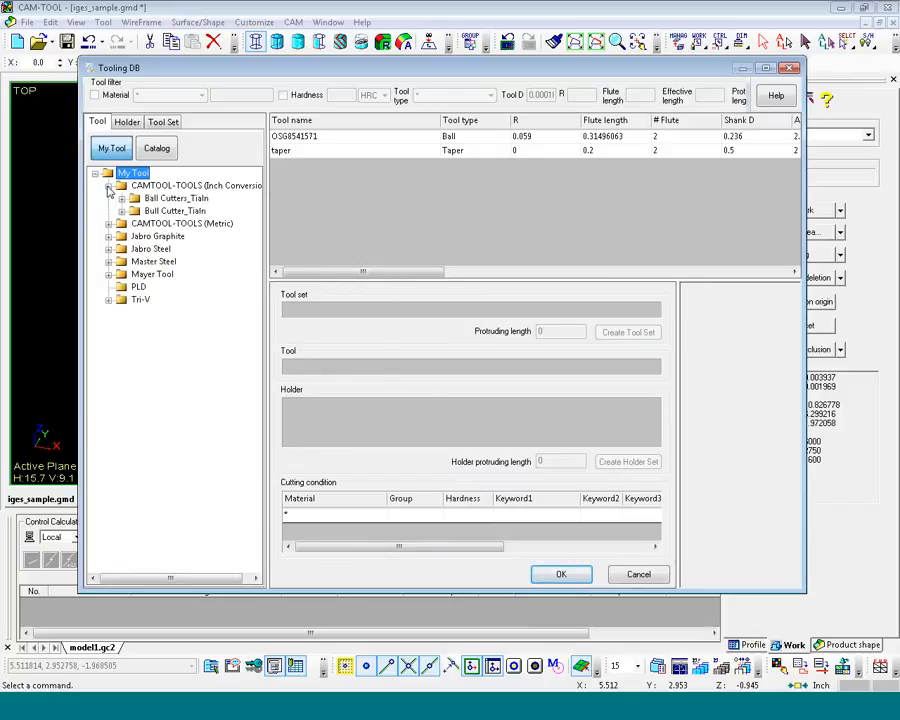
left_click(121, 198)
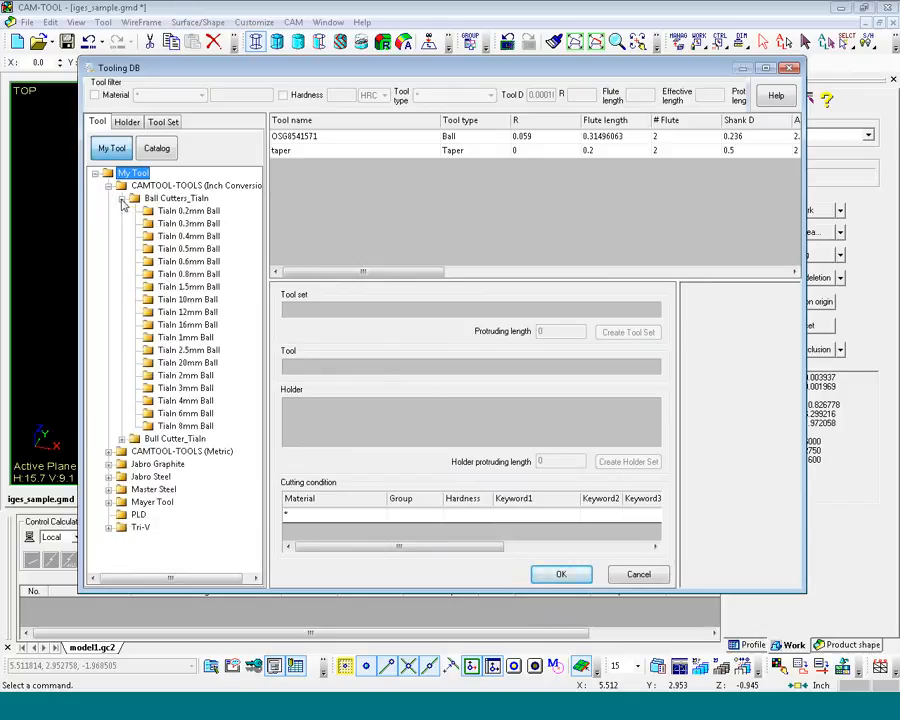
left_click(209, 300)
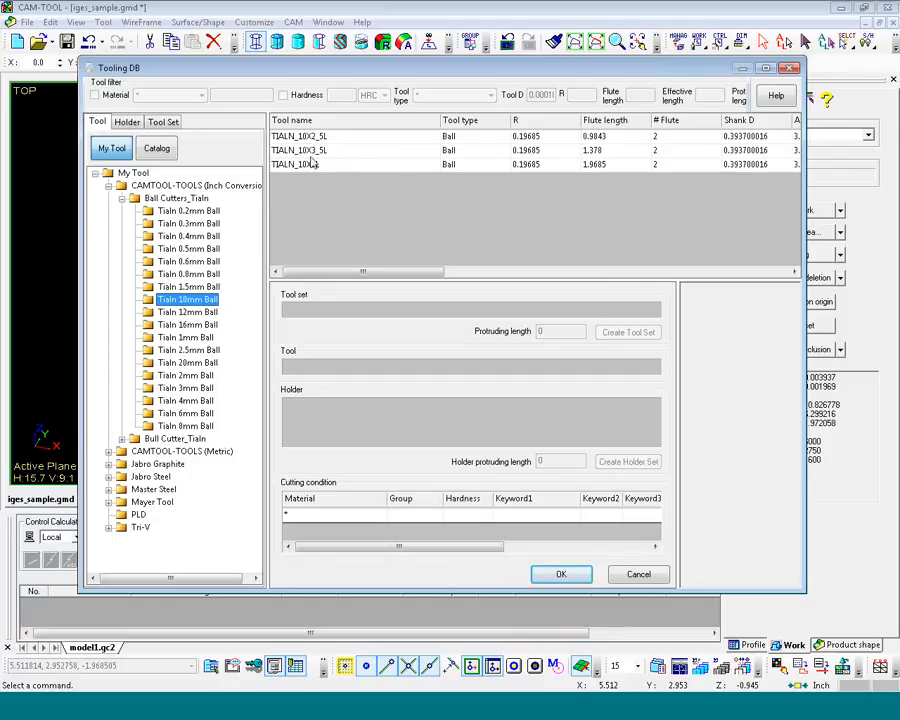
left_click(339, 151)
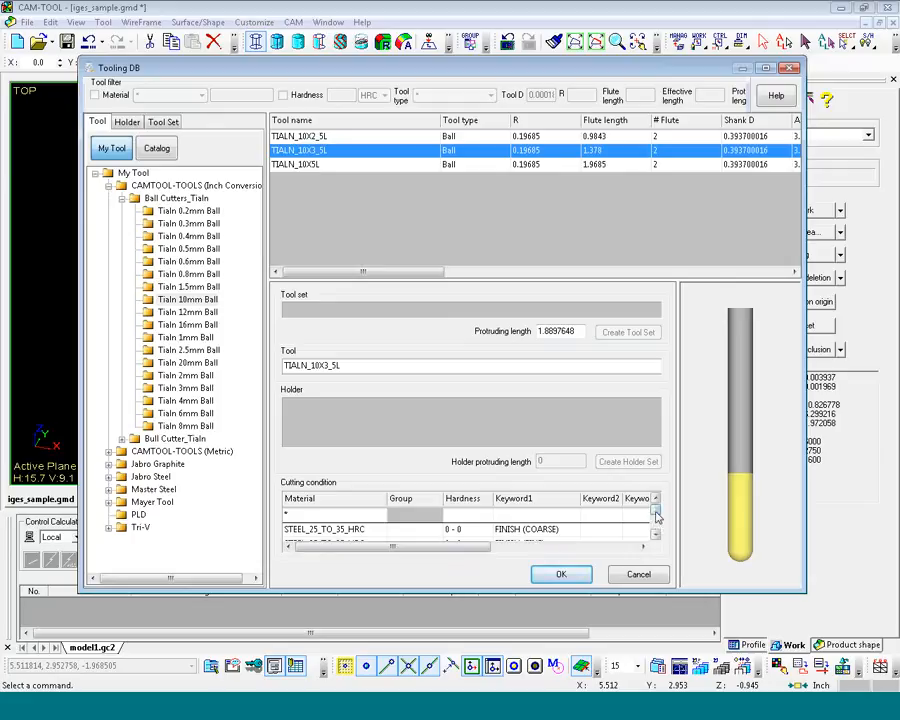
- Choose the STEEL_BELOW_25_HRC cutting condition with the ROUGH keyword for the cutter
left_click_drag(656, 513, 652, 524)
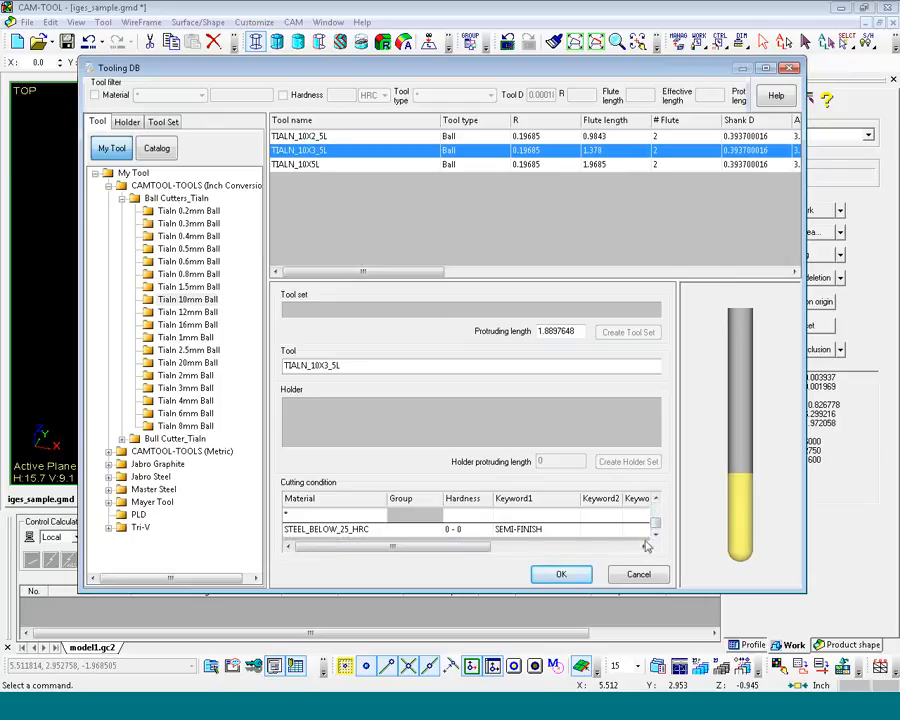
left_click(656, 499)
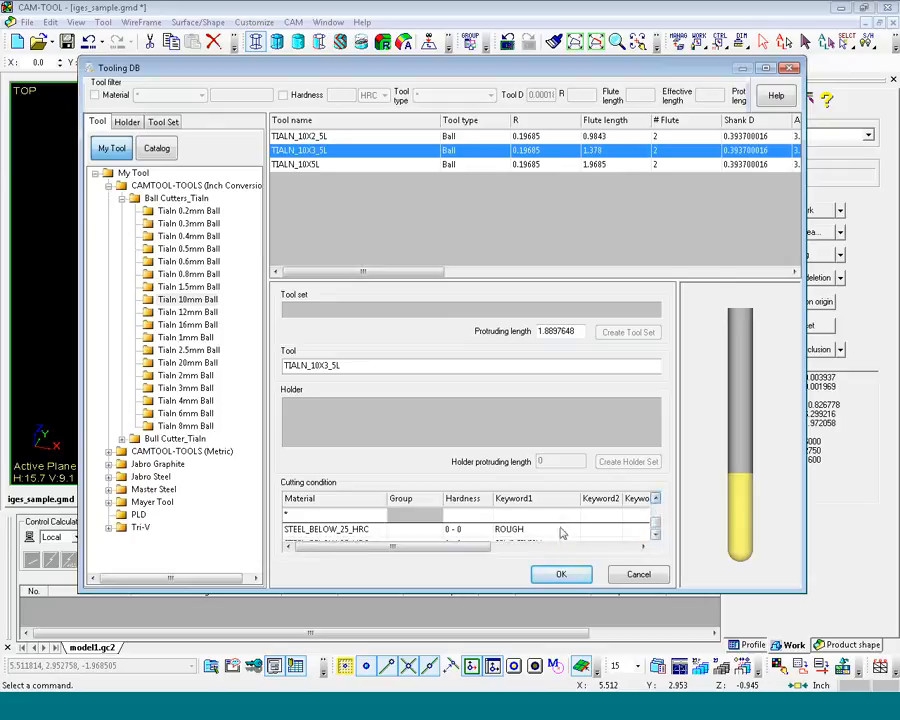
left_click(535, 533)
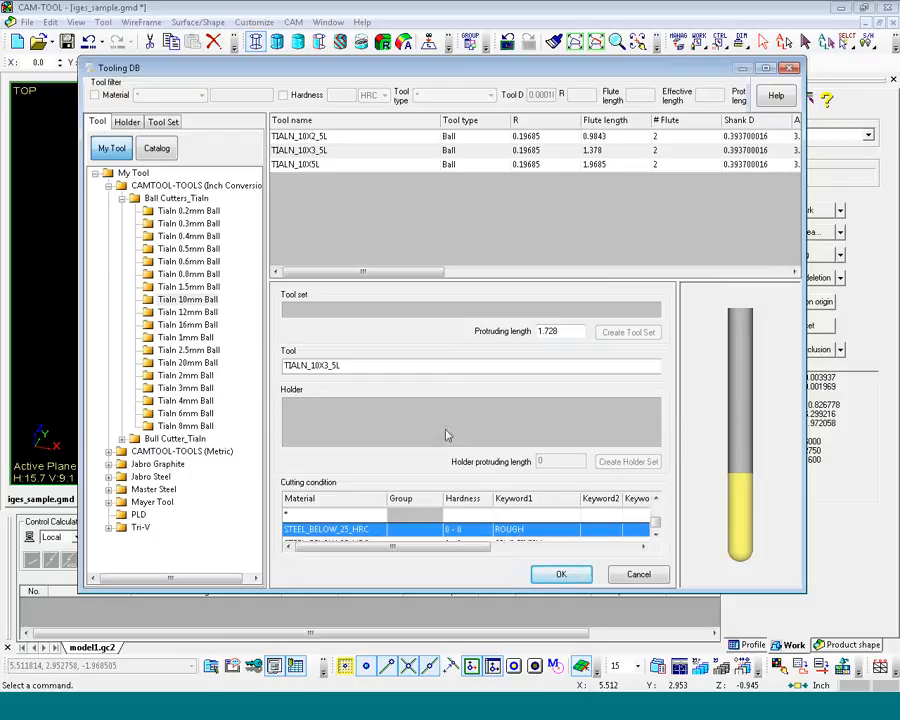
- Add the LINDEX_C4007_0016B holder from the CAMTOOL-TOOLS holder folder to the cutter and finish creating profile r1
left_click(127, 122)
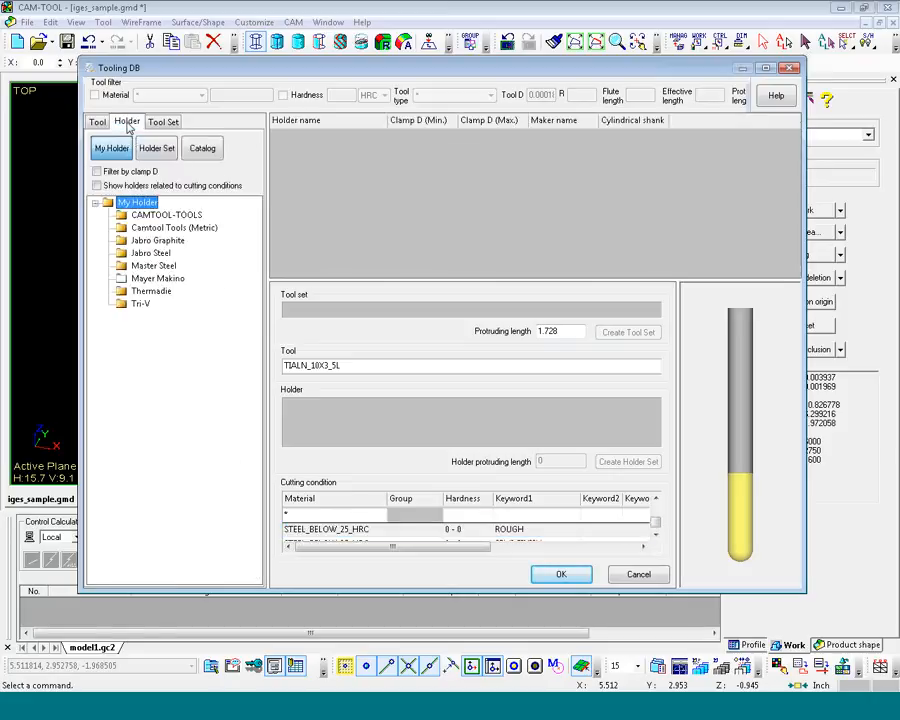
left_click(180, 215)
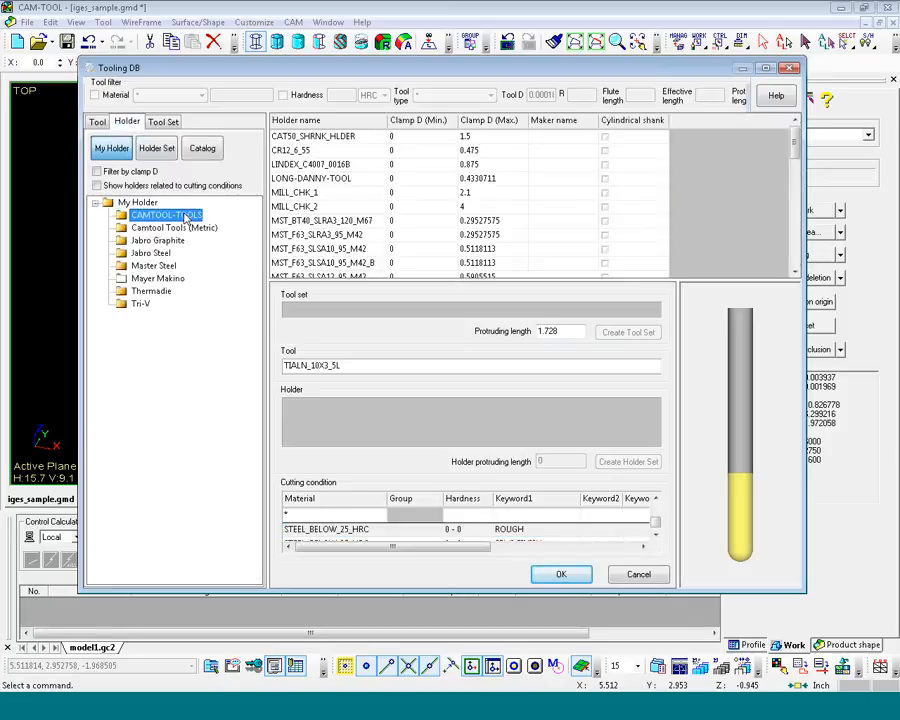
left_click(340, 166)
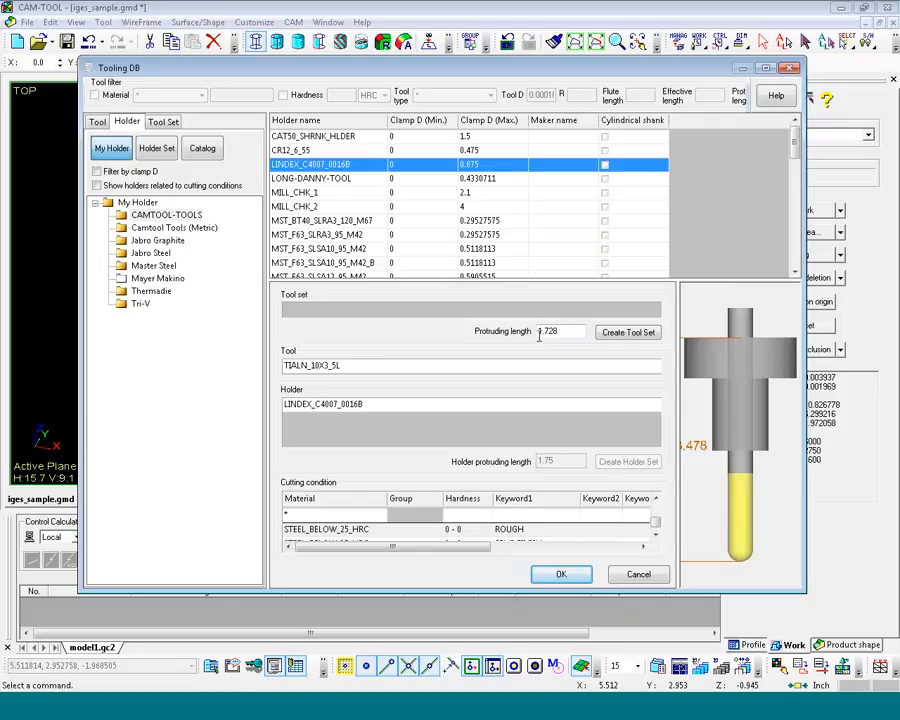
left_click(563, 576)
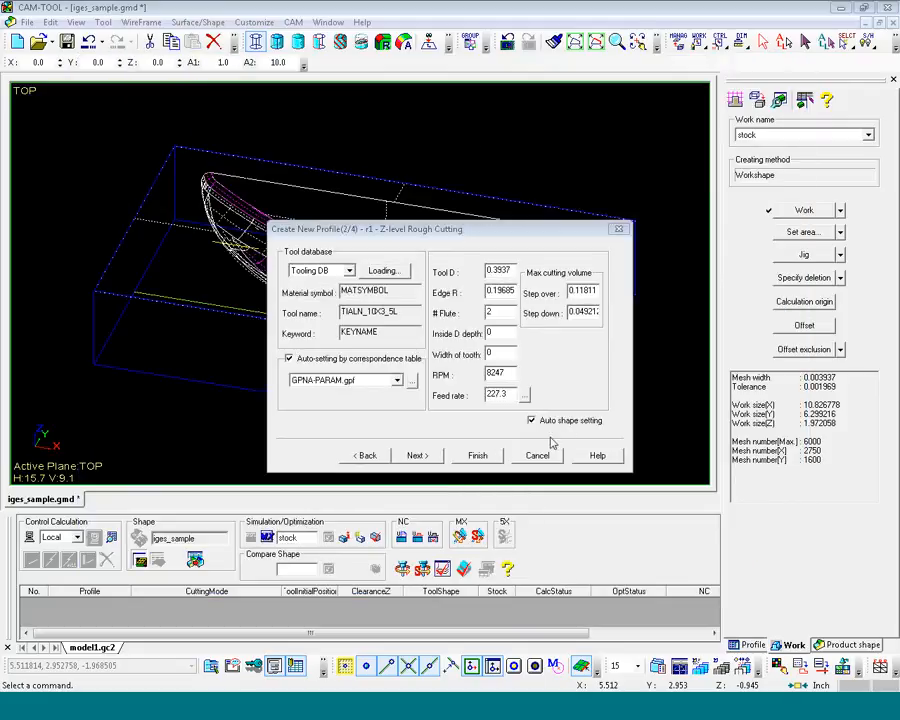
left_click(479, 457)
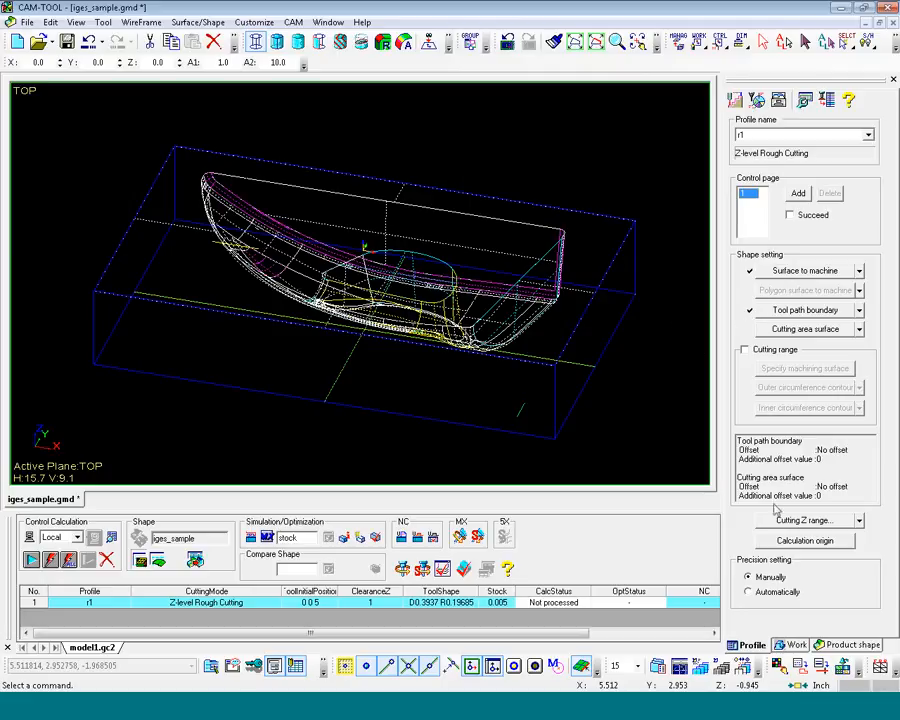
- Define the cutting Z range of r1 from the upper and lower corner points at one vertical edge of the boundary cube
left_click(860, 522)
left_click(848, 554)
left_click(633, 222)
left_click(633, 292)
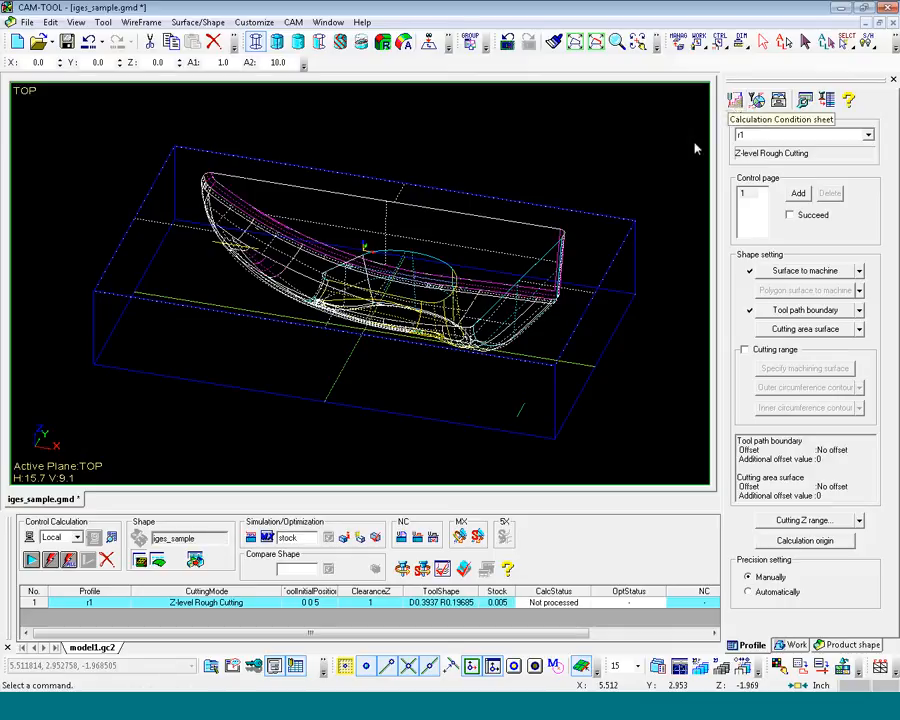
- Enable Process remains in the precision settings of r1's calculation condition, with the lap volume derived from a cusp height of .001
left_click(736, 101)
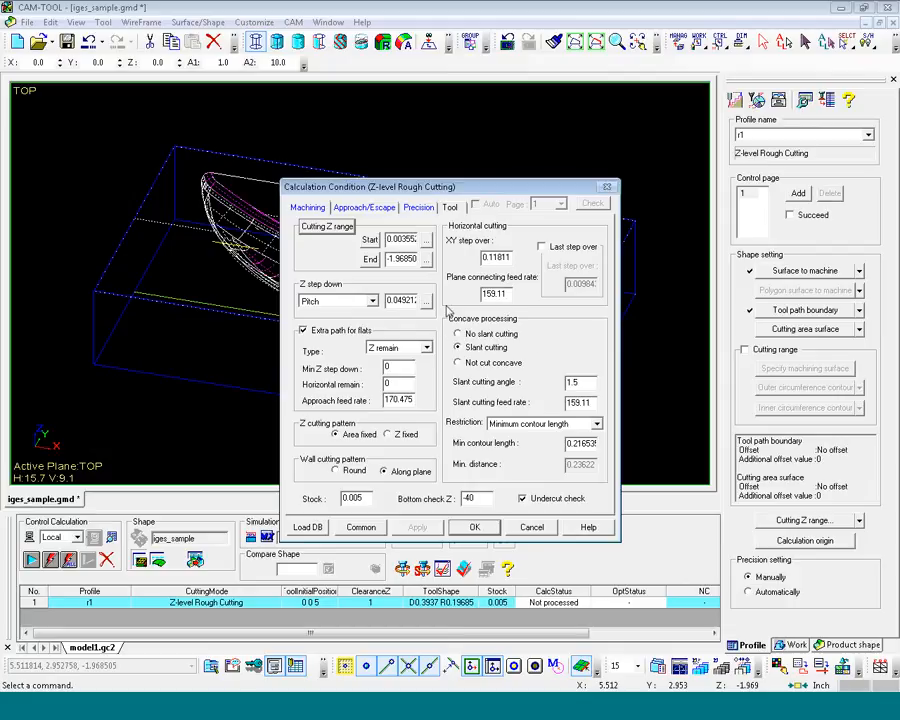
left_click(418, 207)
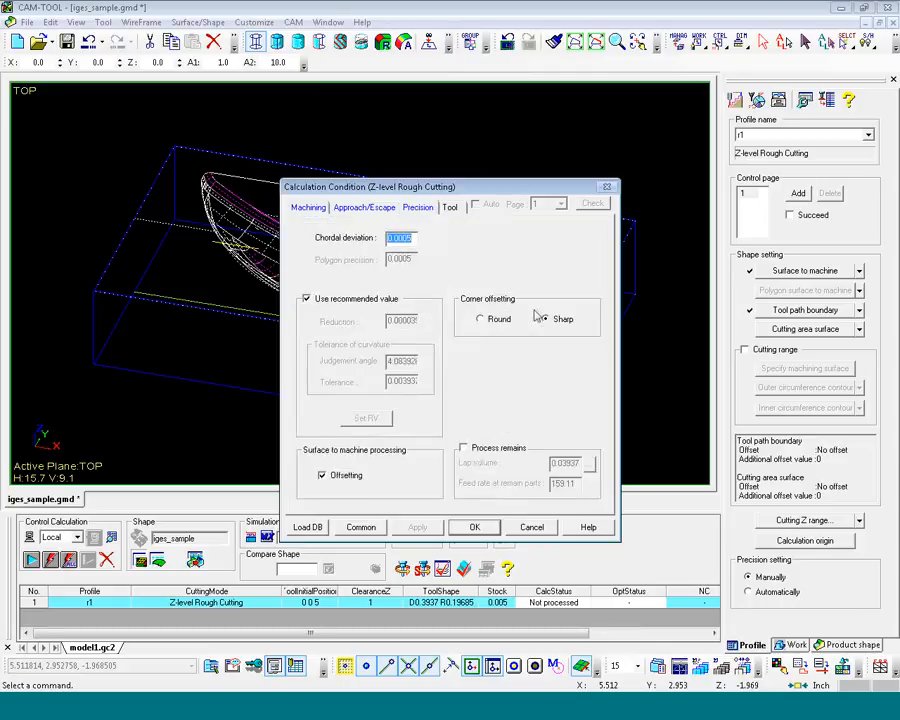
left_click(464, 449)
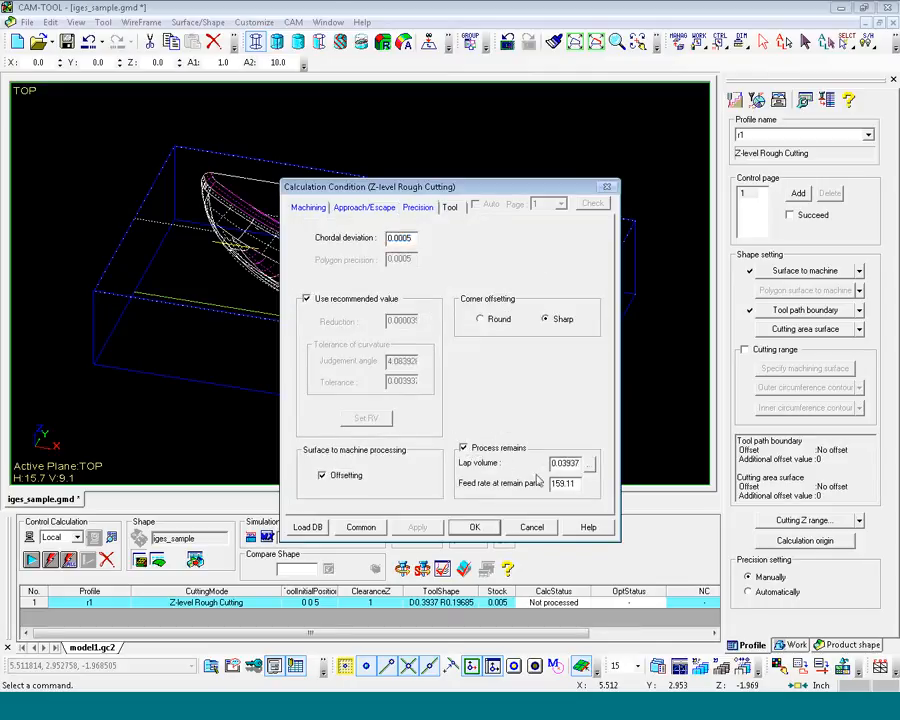
left_click(590, 465)
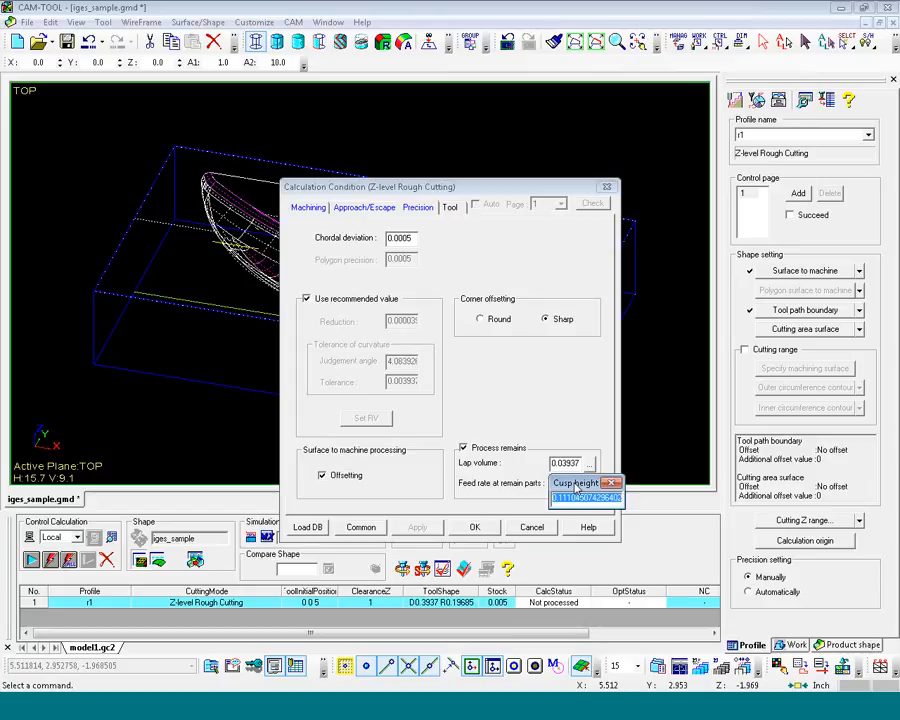
type(".001")
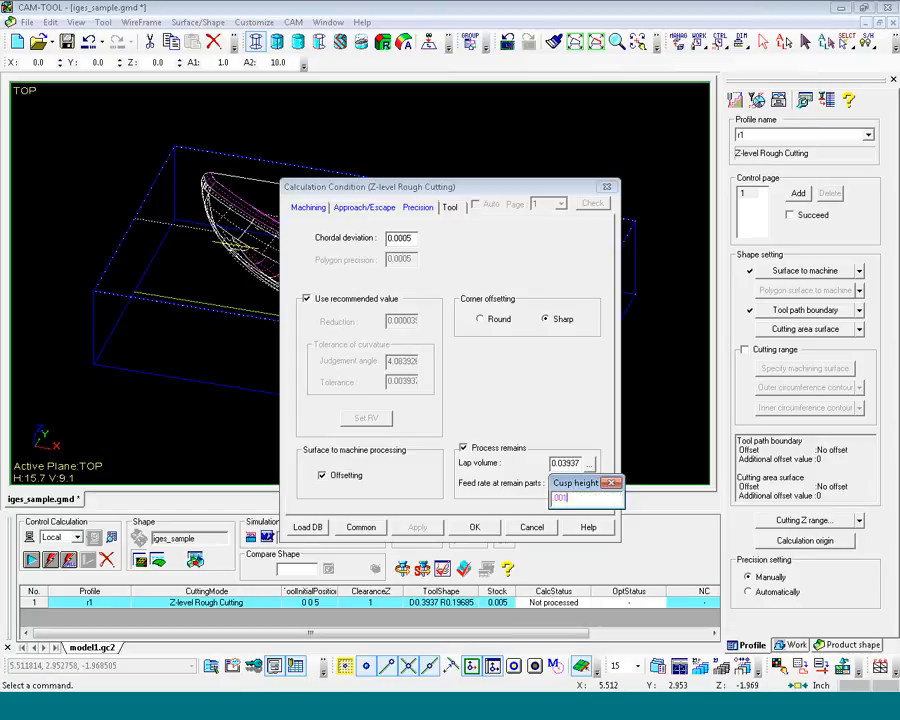
key("Return")
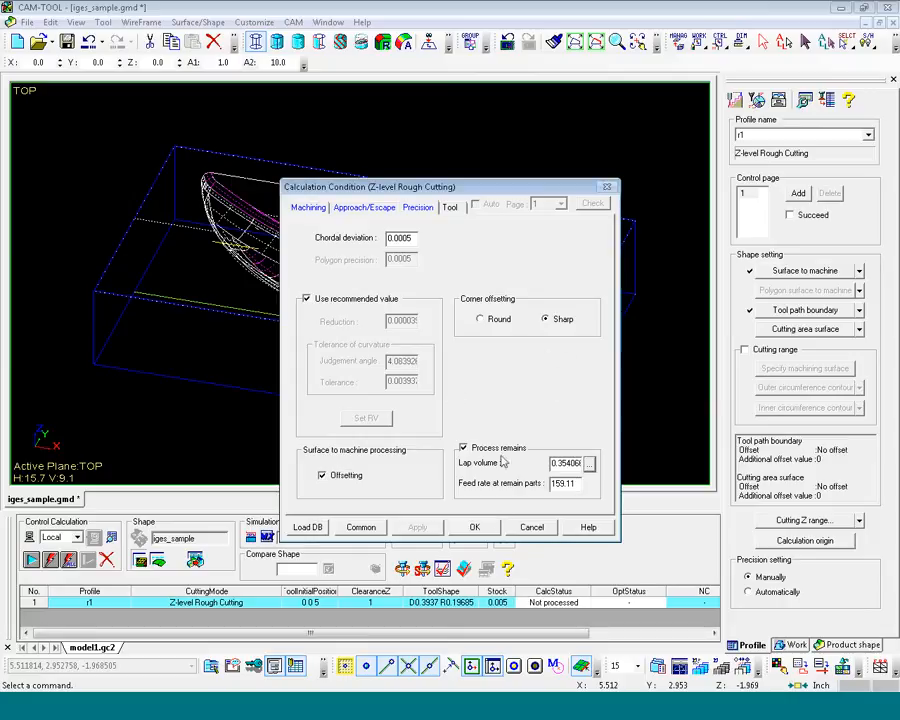
left_click(477, 529)
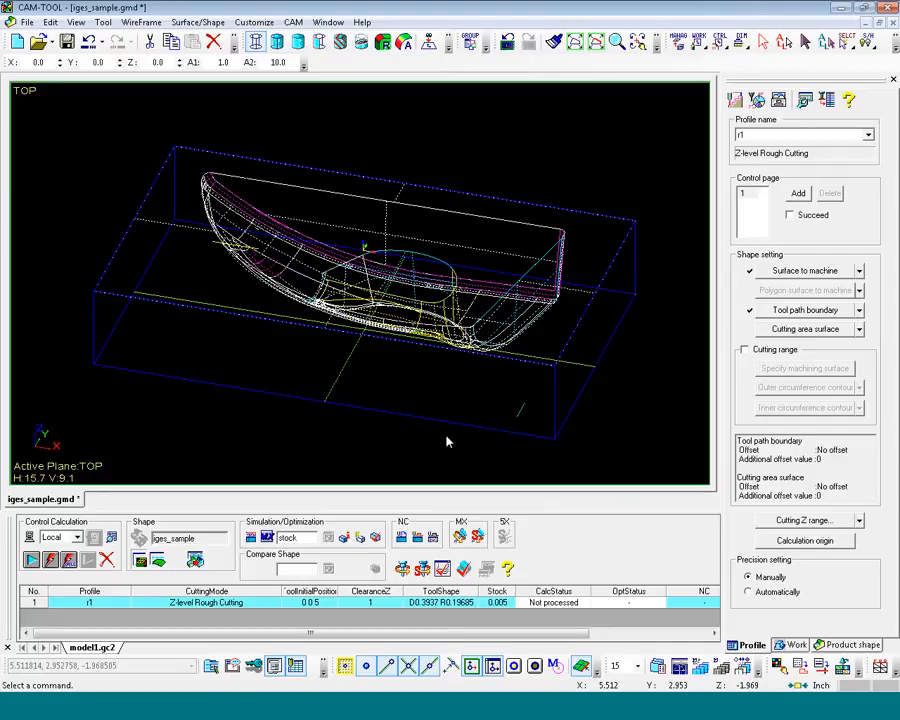
- Register r1 for optimization against the stock work and run the calculation
left_click(252, 539)
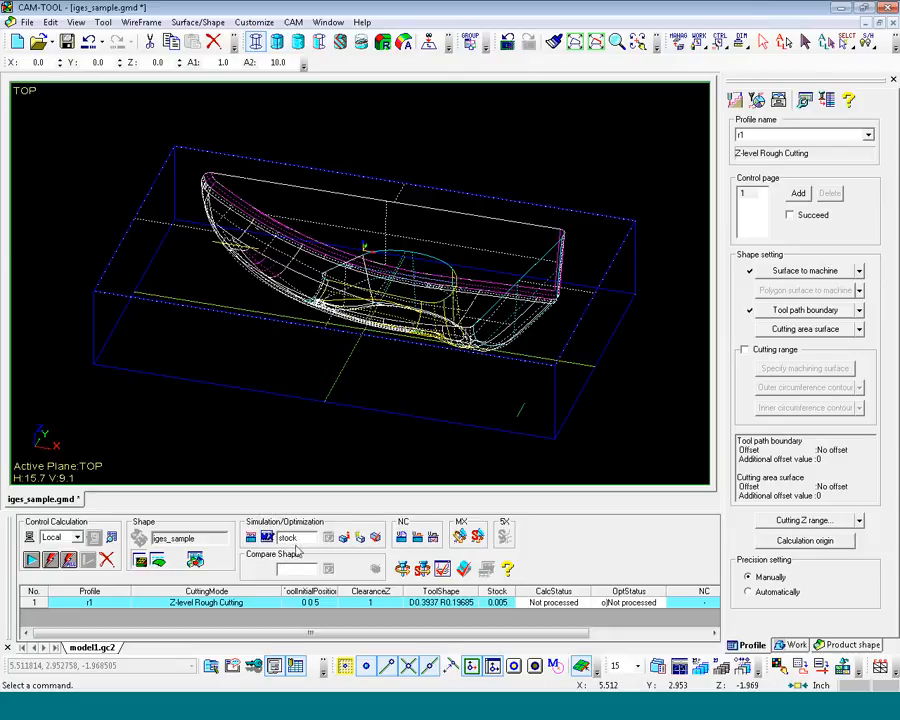
left_click(32, 561)
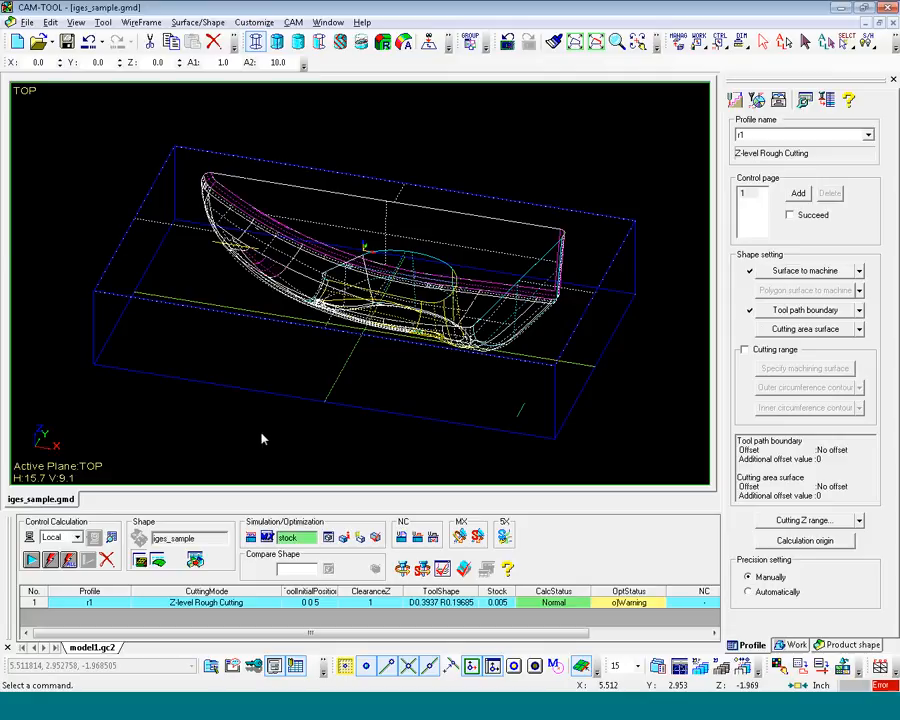
- Read the optimization error report of r1 for holder interference and the required protruding length, and close the report
right_click(622, 607)
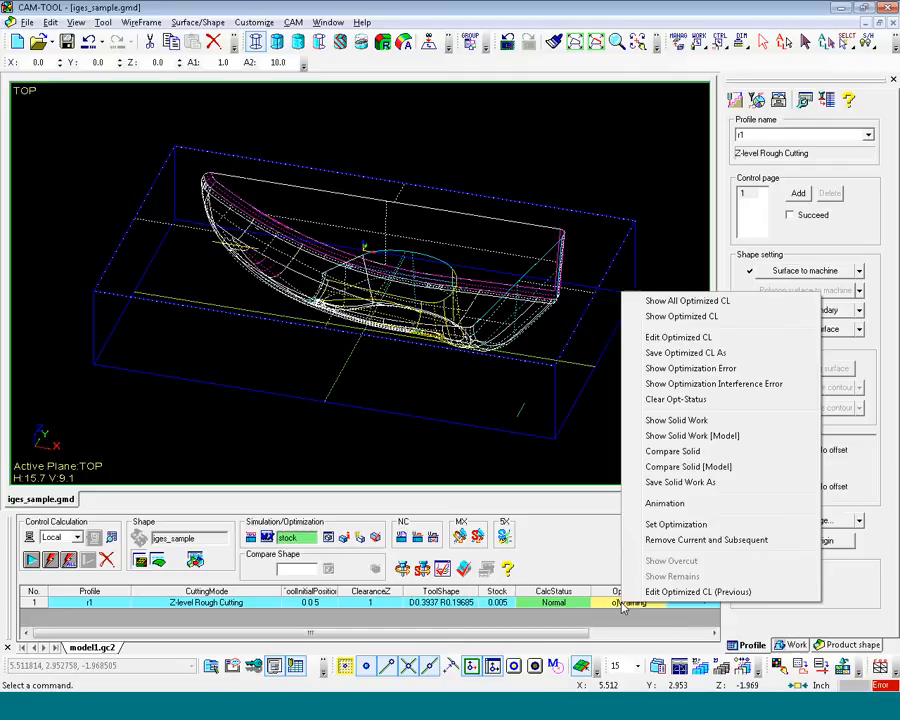
left_click(675, 370)
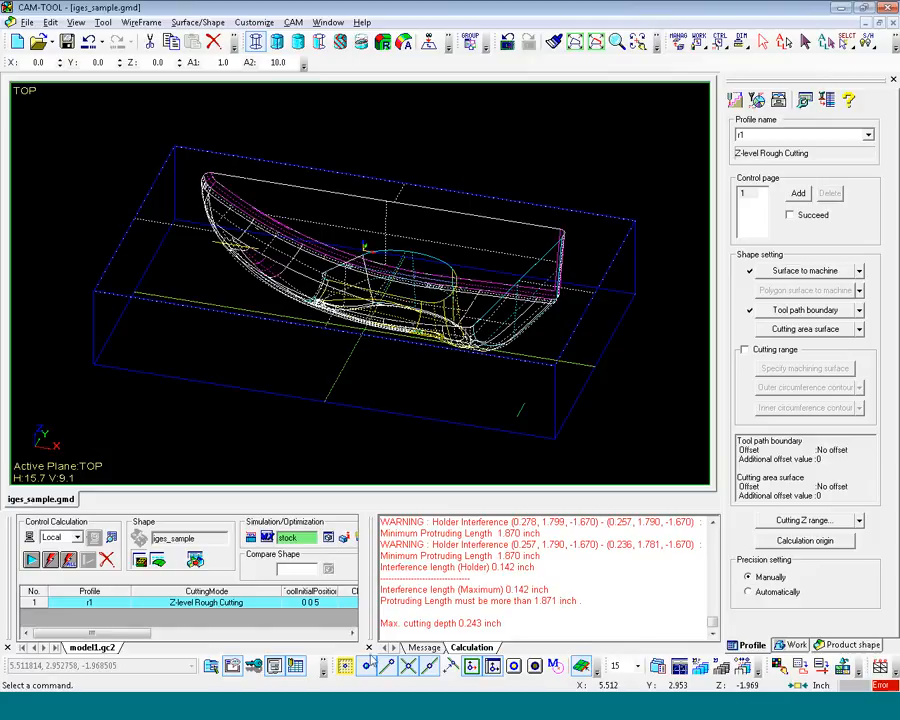
left_click(369, 648)
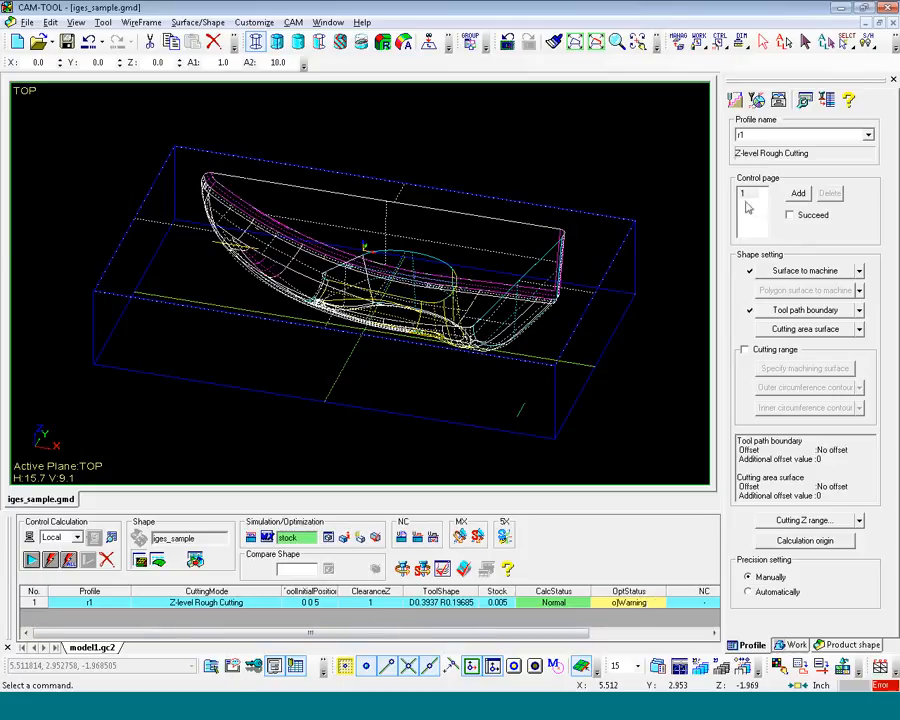
- Set the tool protruding length to 2 in r1's optimization condition and recalculate the process
left_click(757, 102)
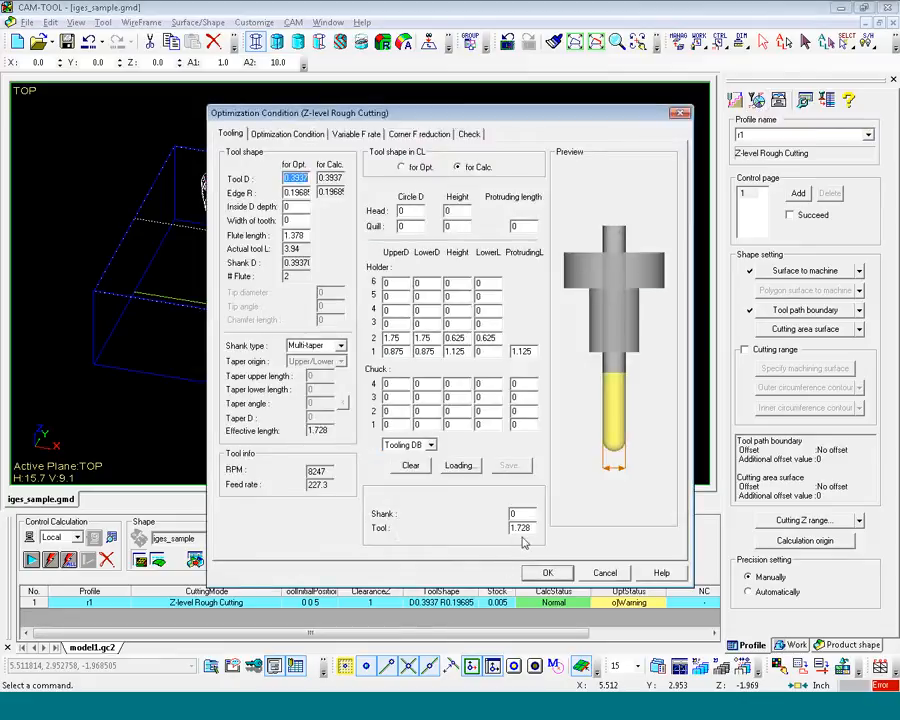
double_click(536, 529)
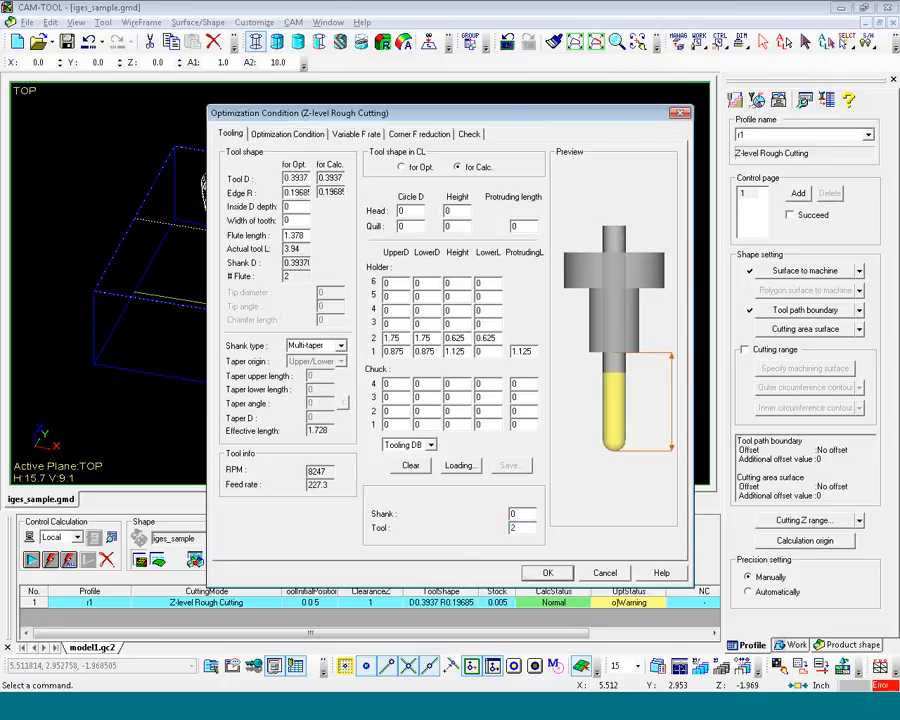
key("Tab")
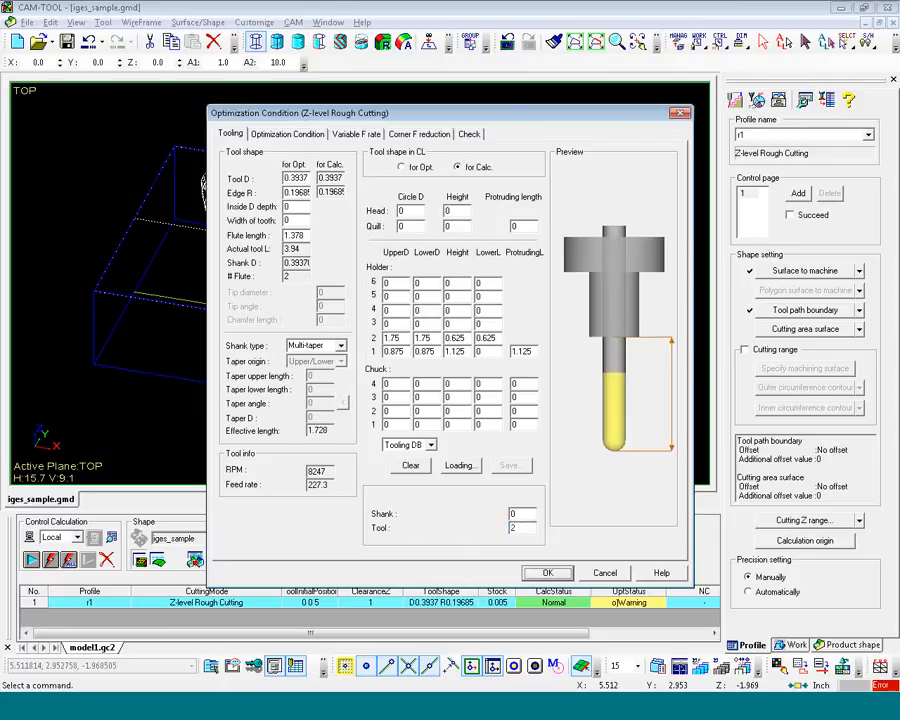
left_click(547, 573)
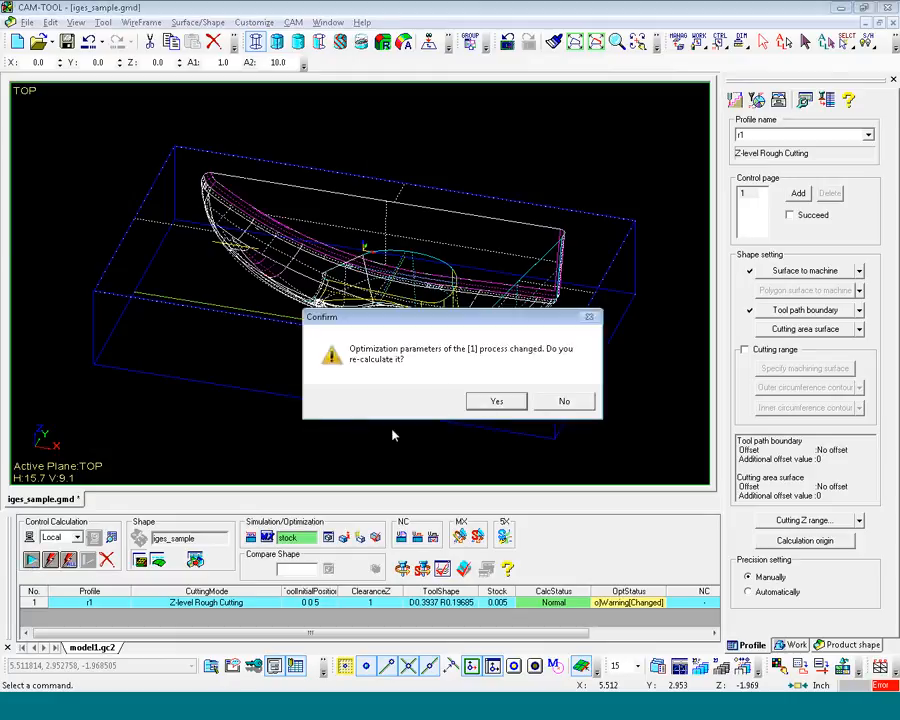
left_click(494, 400)
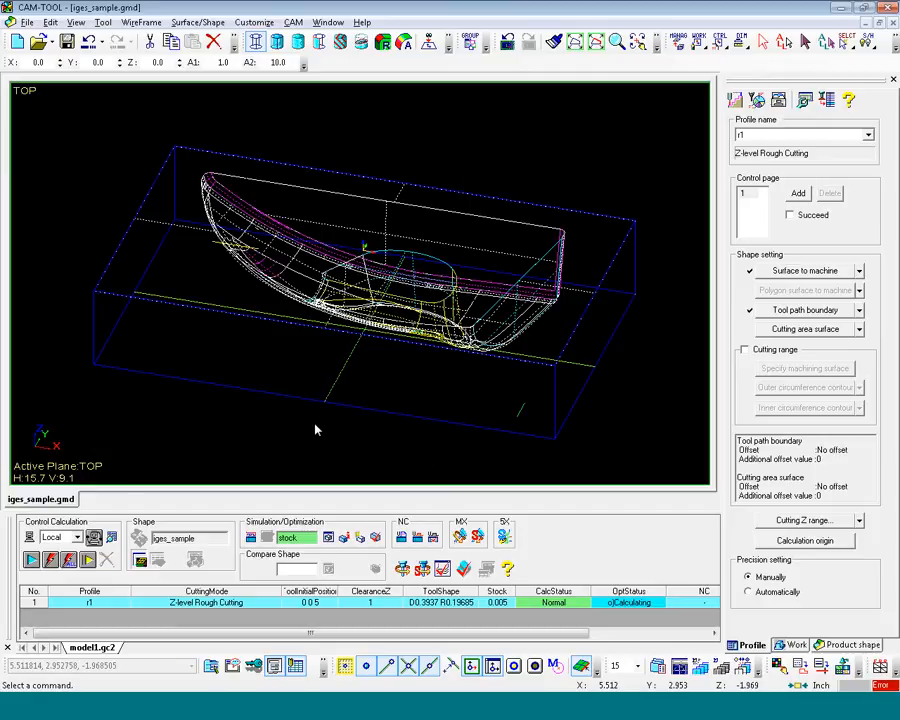
- Display the optimized tool path of r1, inspect it closely from several angles, and clear it from the view
double_click(617, 604)
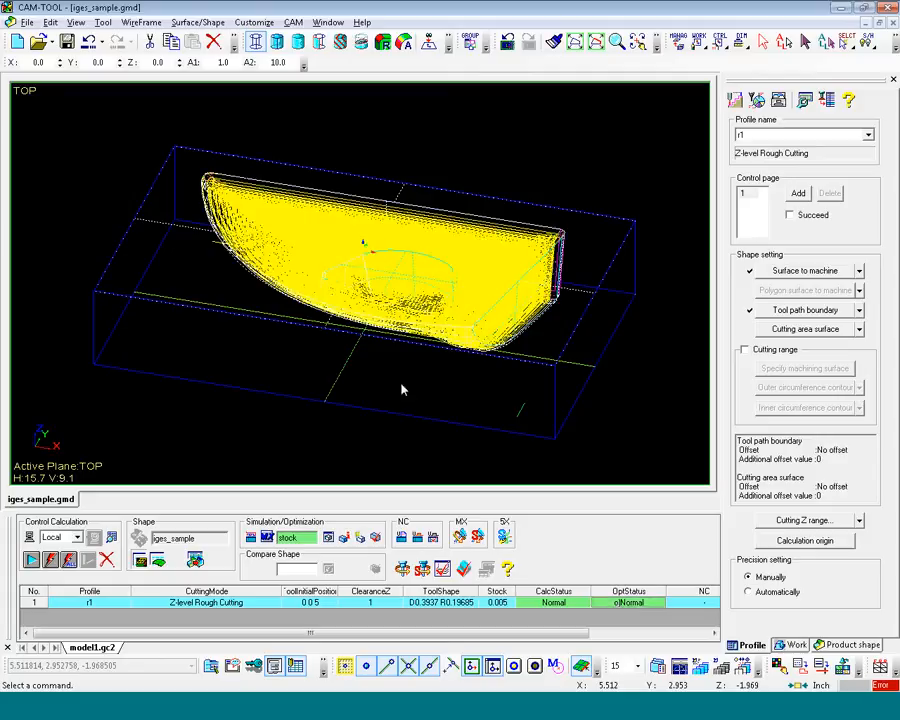
mouse_move(467, 459)
middle_mouse_down()
mouse_move(331, 395)
mouse_move(297, 398)
mouse_move(469, 477)
middle_mouse_up()
scroll(283, 232, "up", 4)
scroll(358, 288, "up", 6)
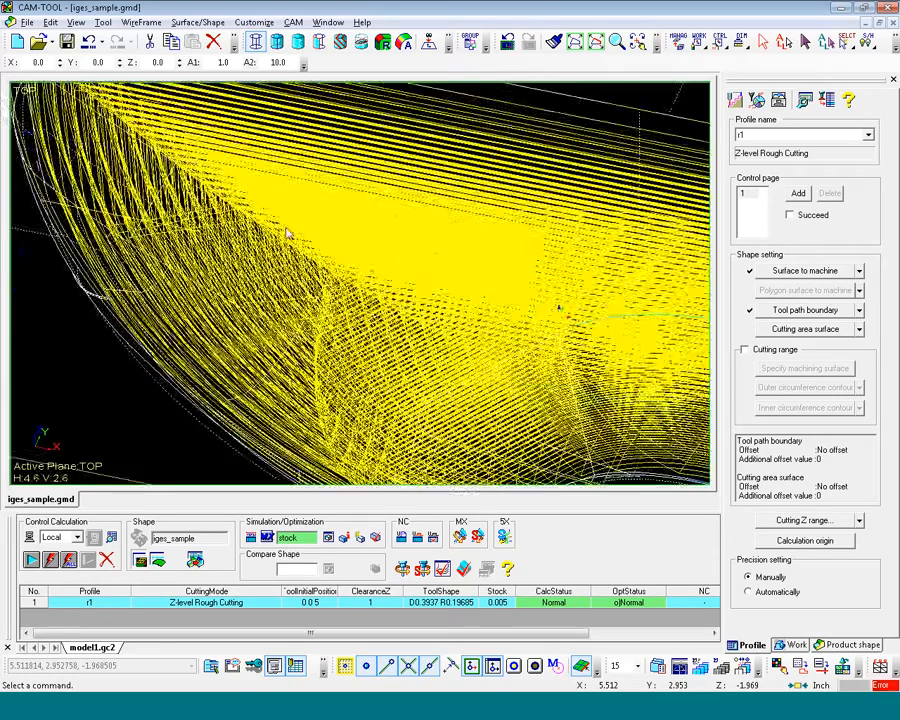
scroll(386, 305, "down", 8)
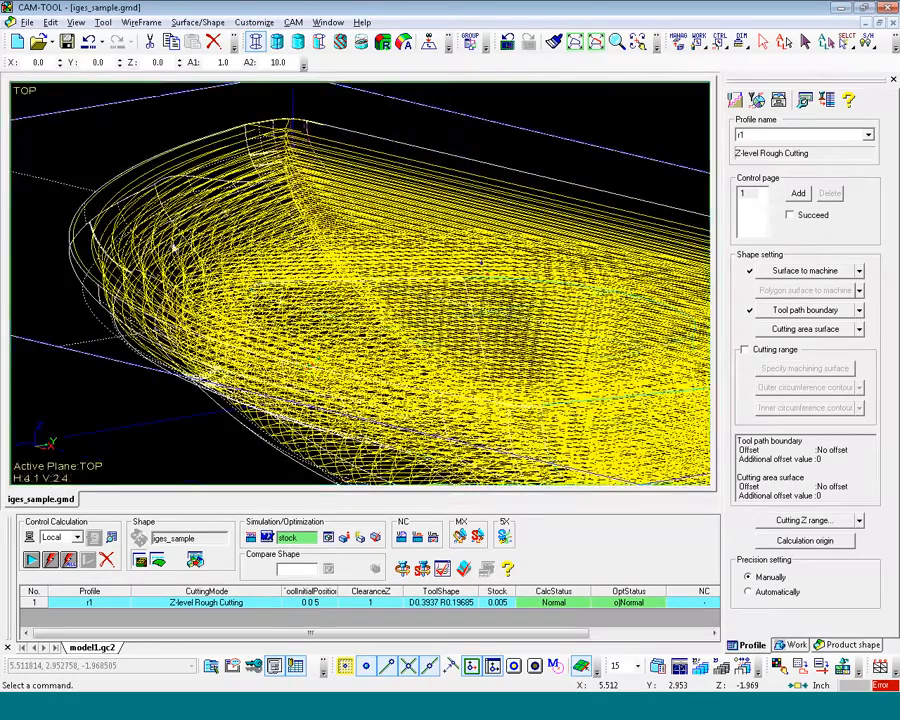
scroll(177, 245, "down", 5)
middle_click_drag(316, 256, 490, 311)
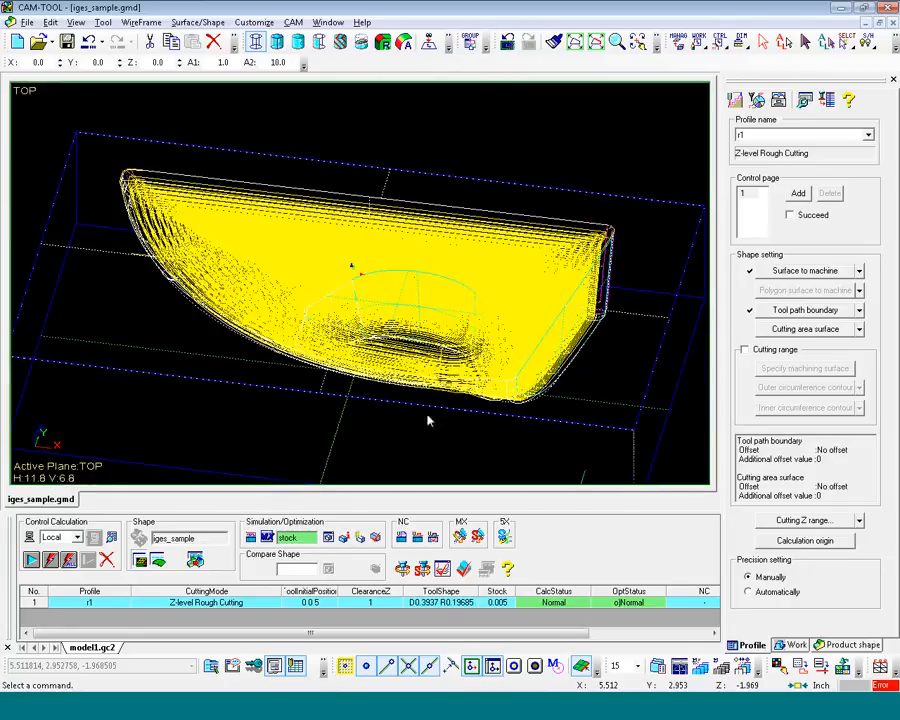
left_click(442, 569)
- Play the cutting animation of r1 with a minimum length per step of 0.5, and close the simulation
right_click(640, 607)
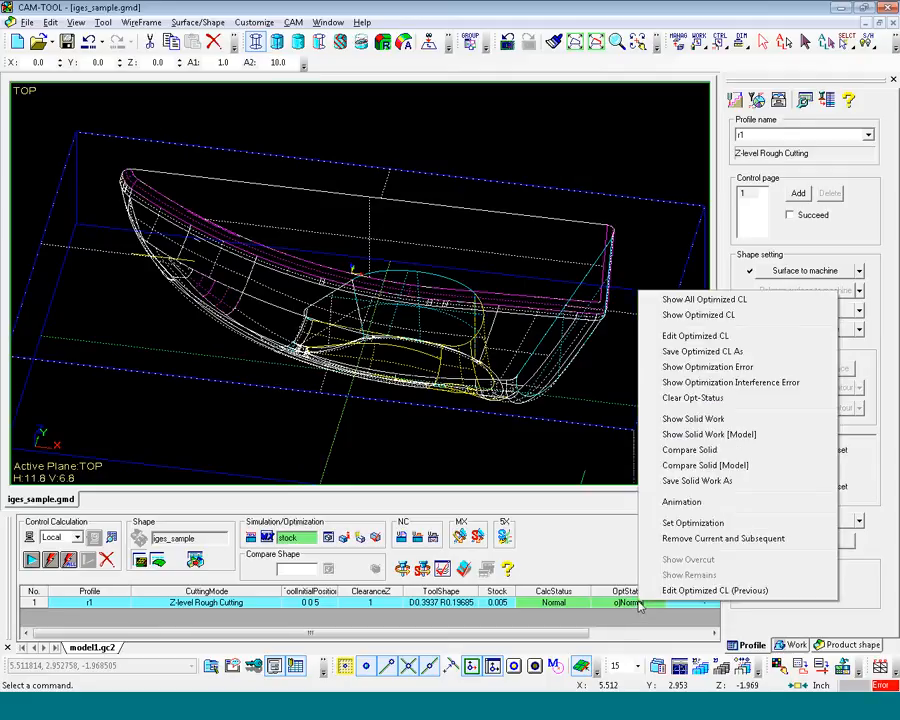
left_click(701, 507)
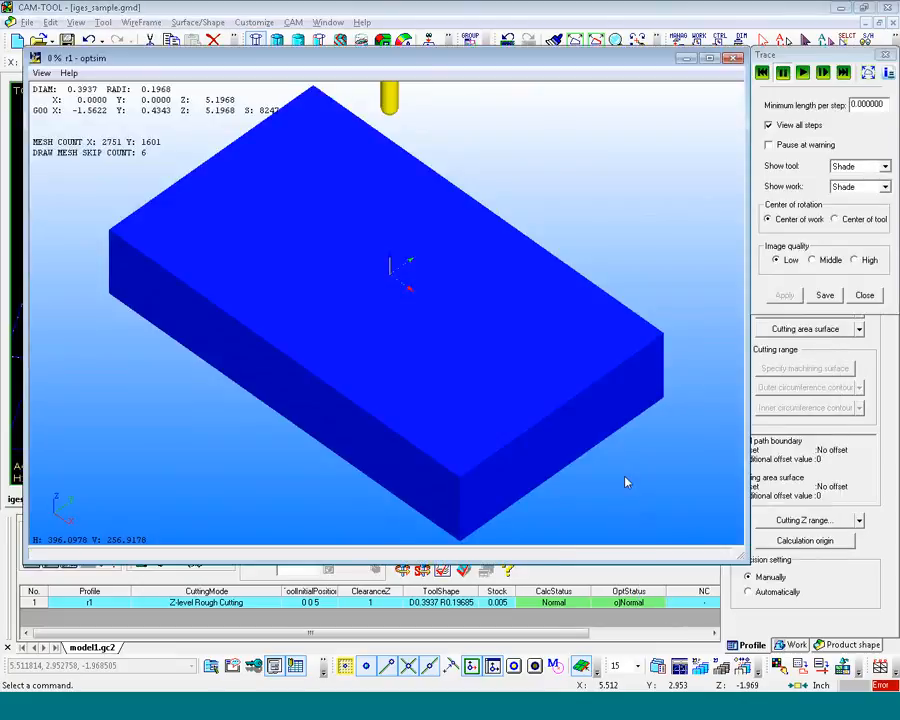
left_click(804, 75)
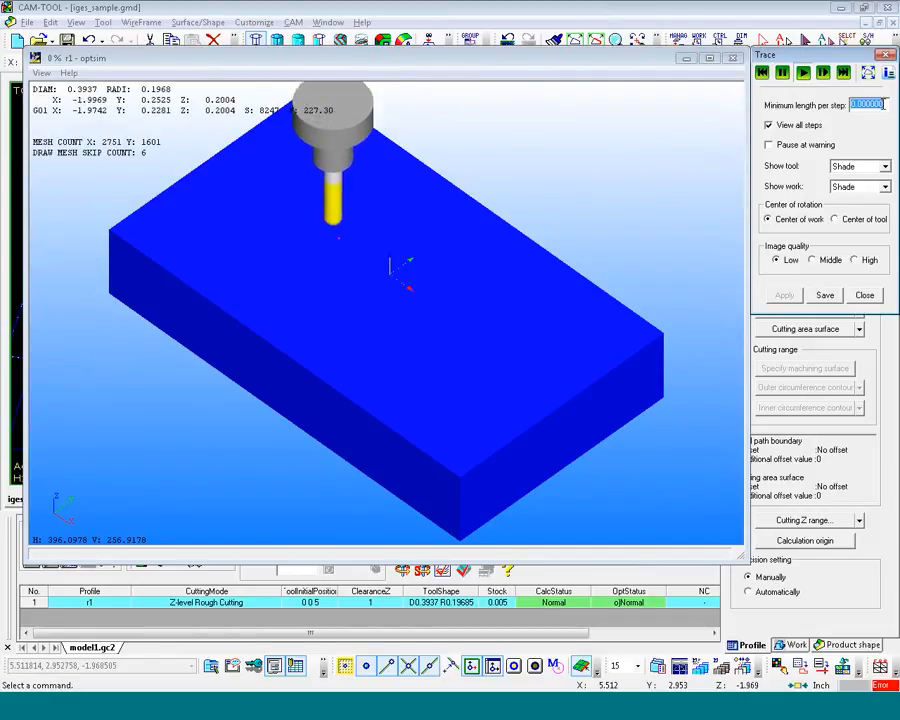
type("5")
key("Return")
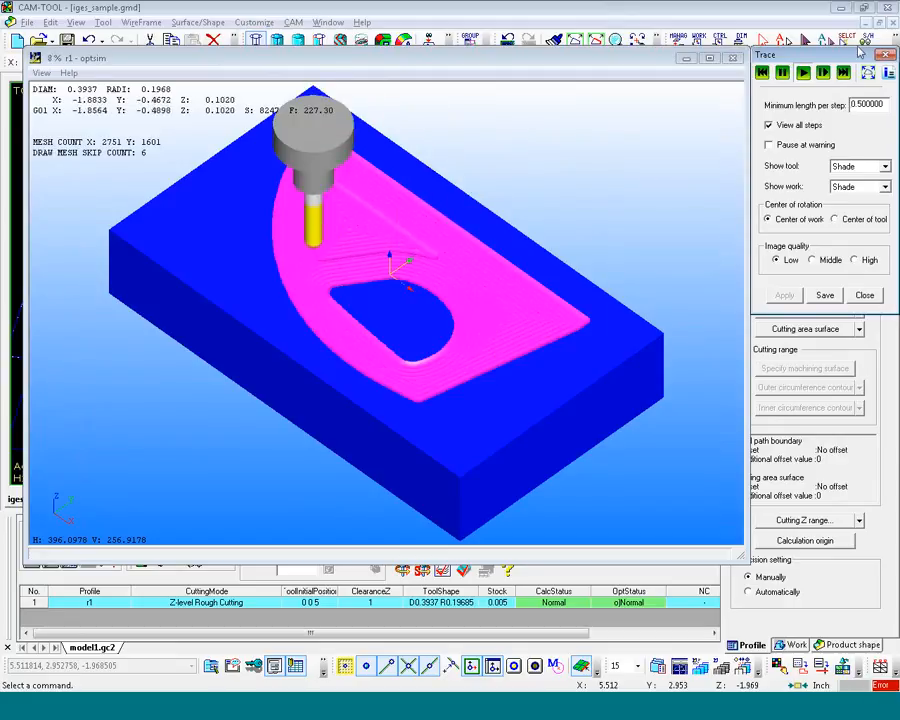
left_click(887, 56)
left_click(733, 60)
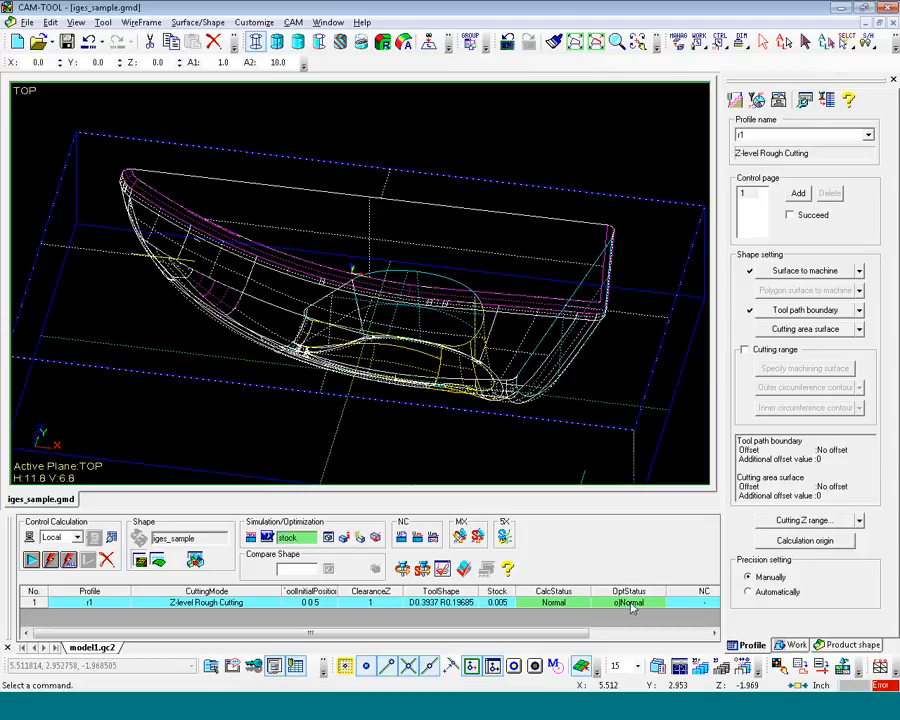
- Show the solid work of r1 to examine the stock remaining after roughing
right_click(632, 606)
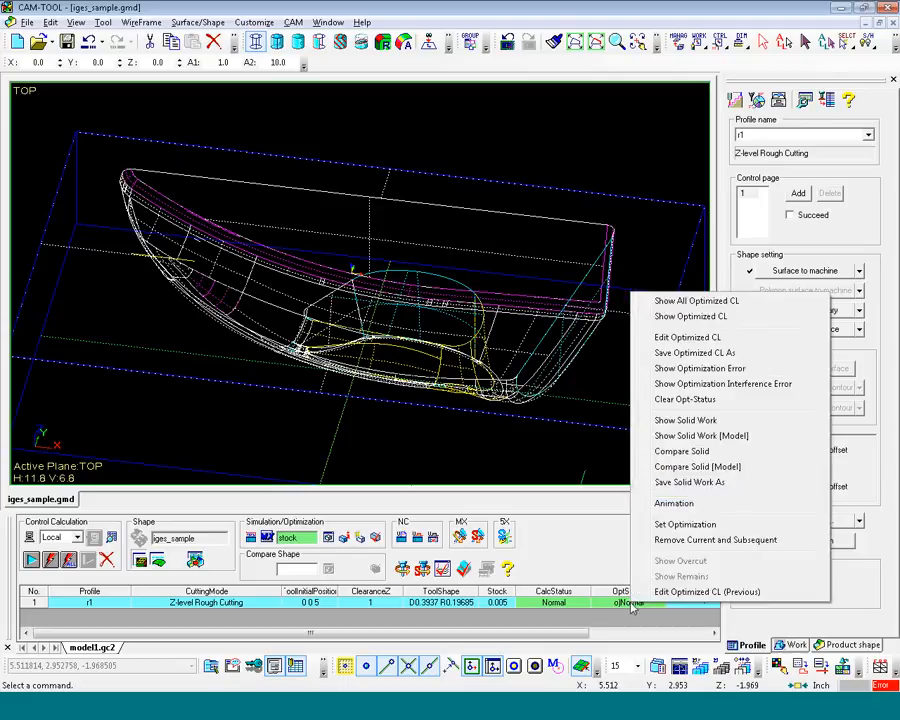
left_click(680, 425)
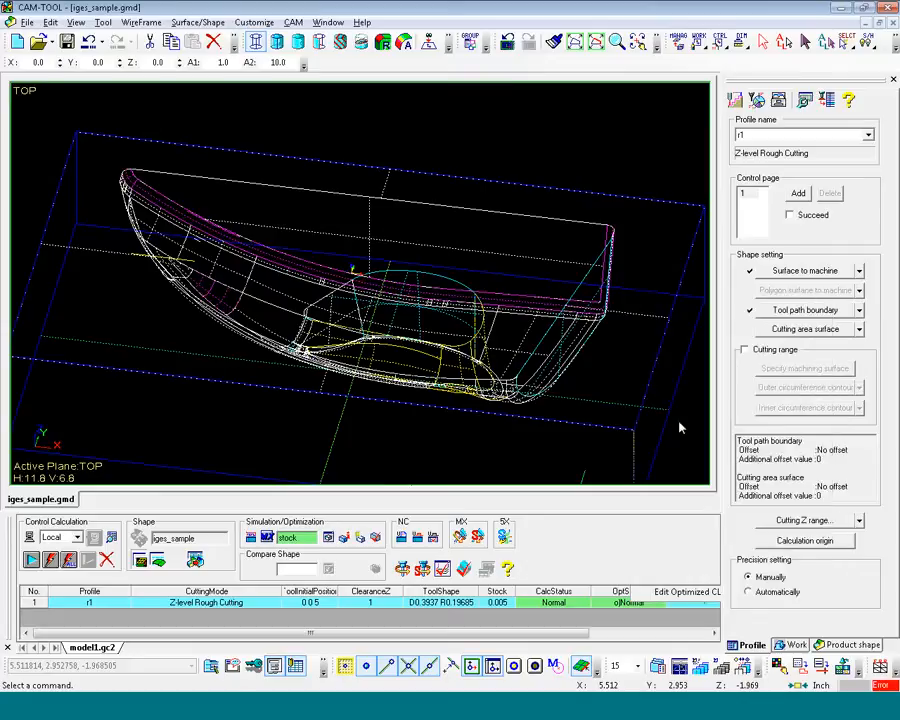
scroll(441, 397, "up", 4)
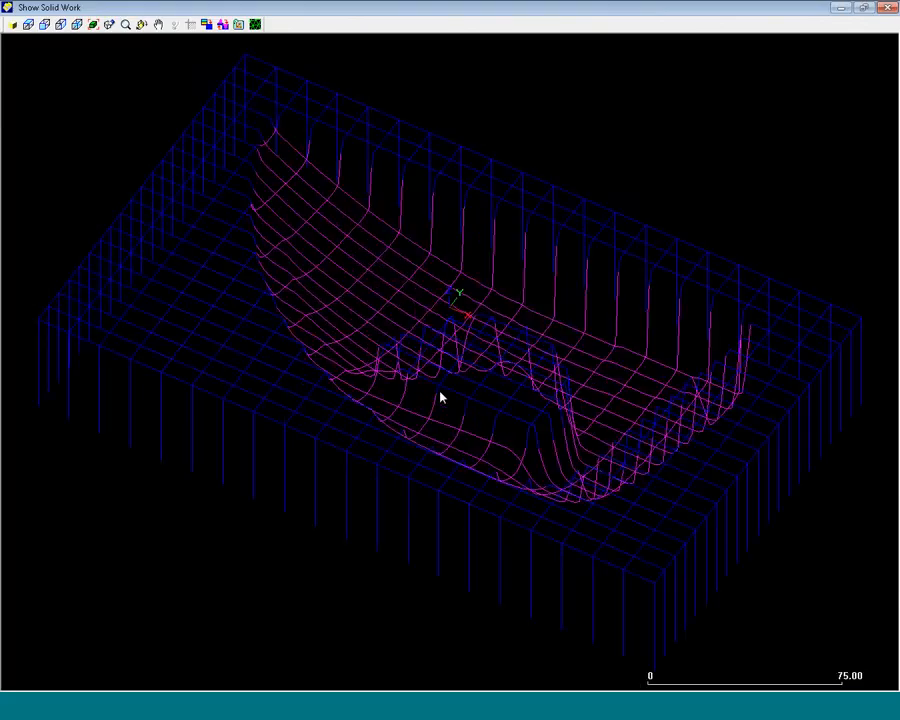
- Inspect the roughed stock of r1 in shaded display and close the solid work view
mouse_move(442, 465)
middle_mouse_down()
mouse_move(444, 436)
mouse_move(468, 388)
mouse_move(490, 484)
mouse_move(460, 444)
mouse_move(438, 452)
mouse_move(440, 434)
mouse_move(446, 462)
middle_mouse_up()
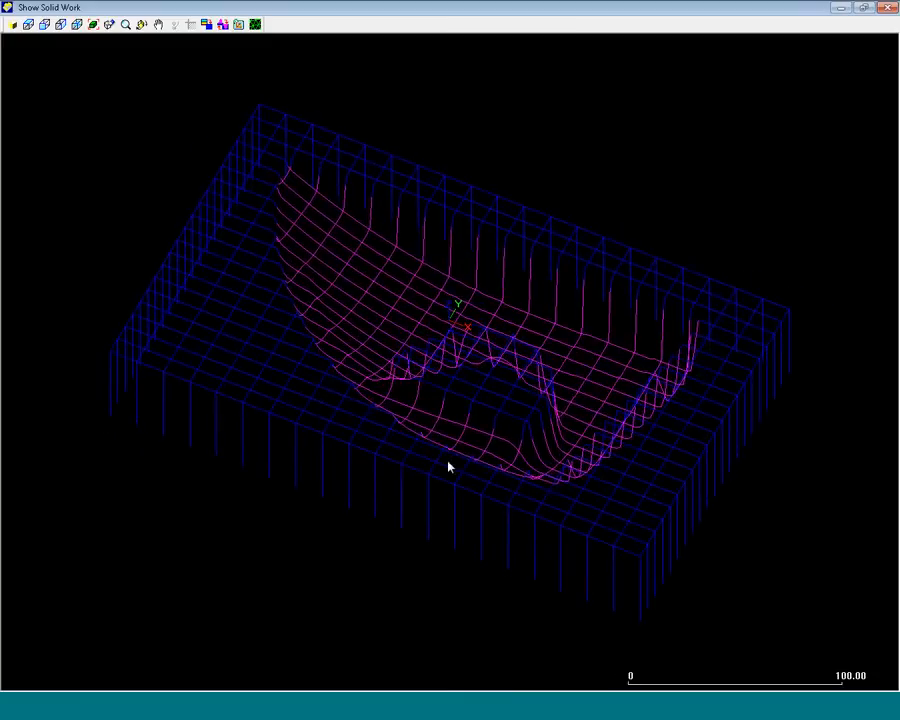
left_click(12, 25)
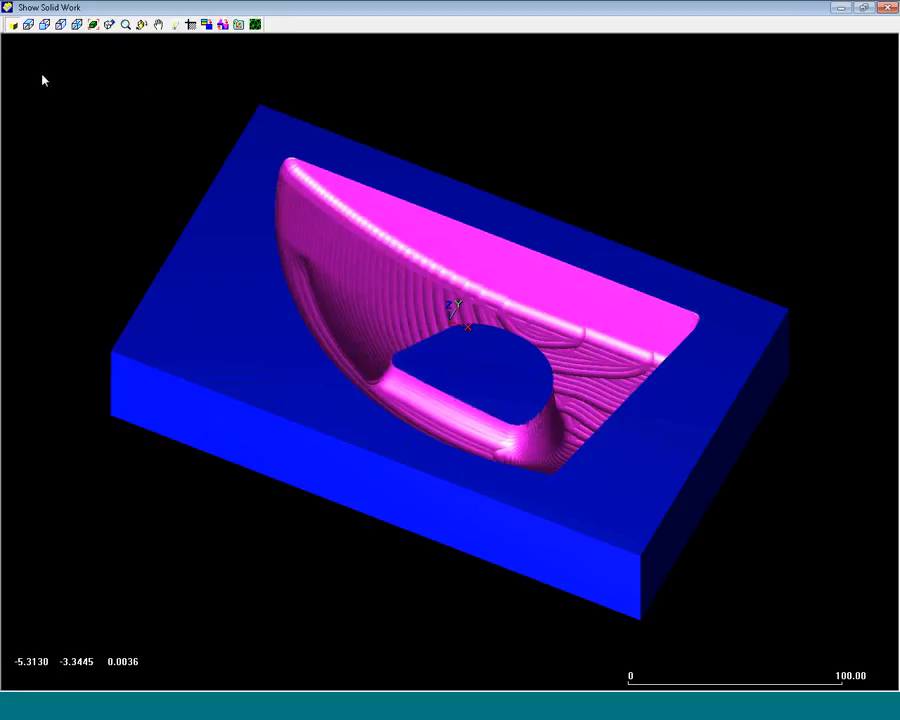
left_click(13, 25)
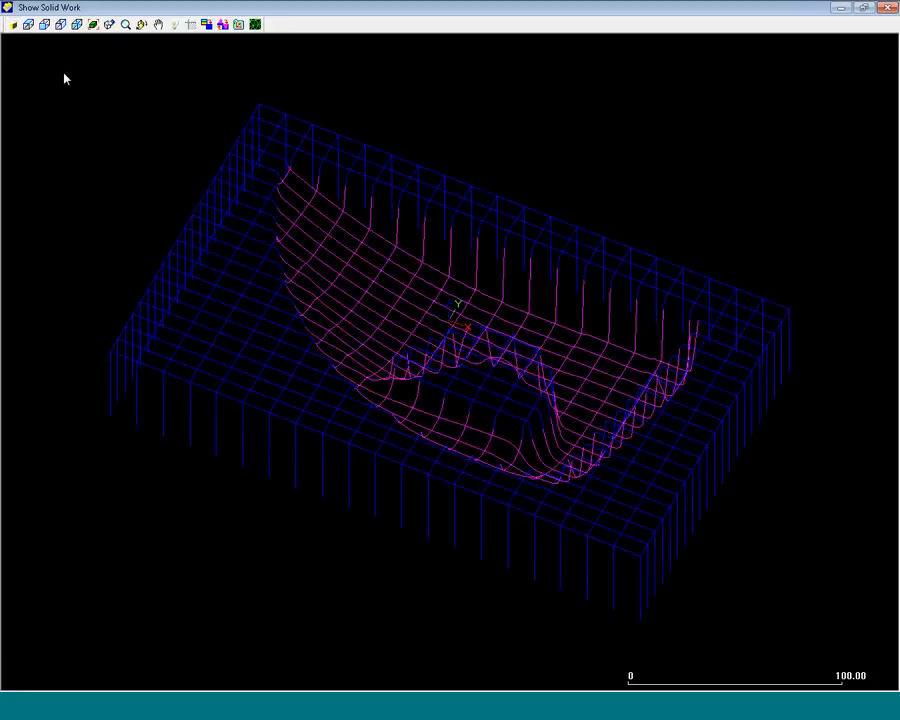
left_click(891, 8)
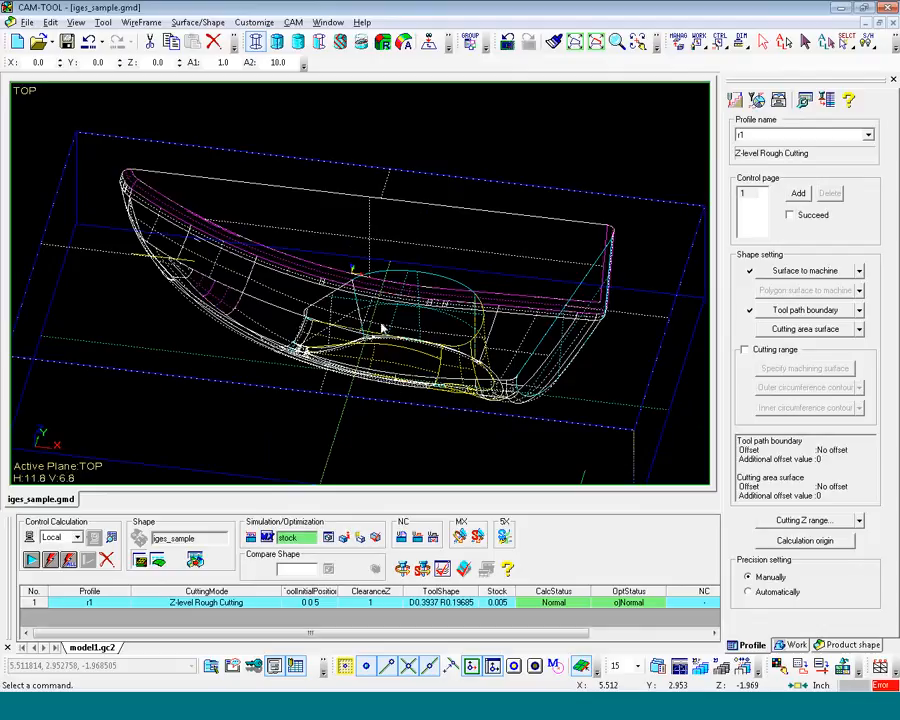
- Copy the r1 process as r2, adding it after the last process
scroll(382, 323, "down", 2)
middle_click_drag(474, 336, 430, 342)
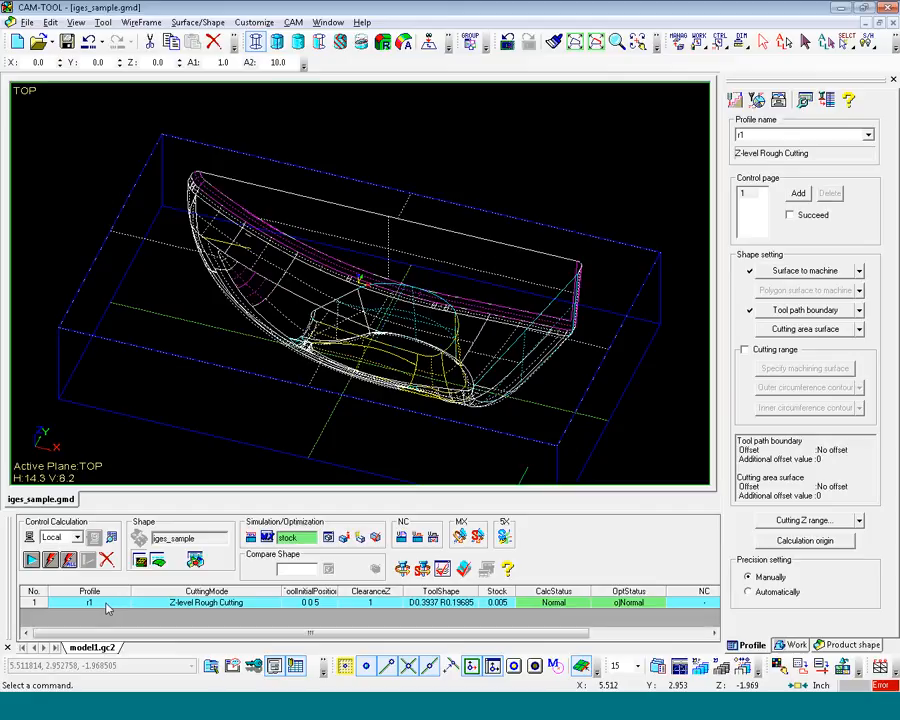
right_click(103, 607)
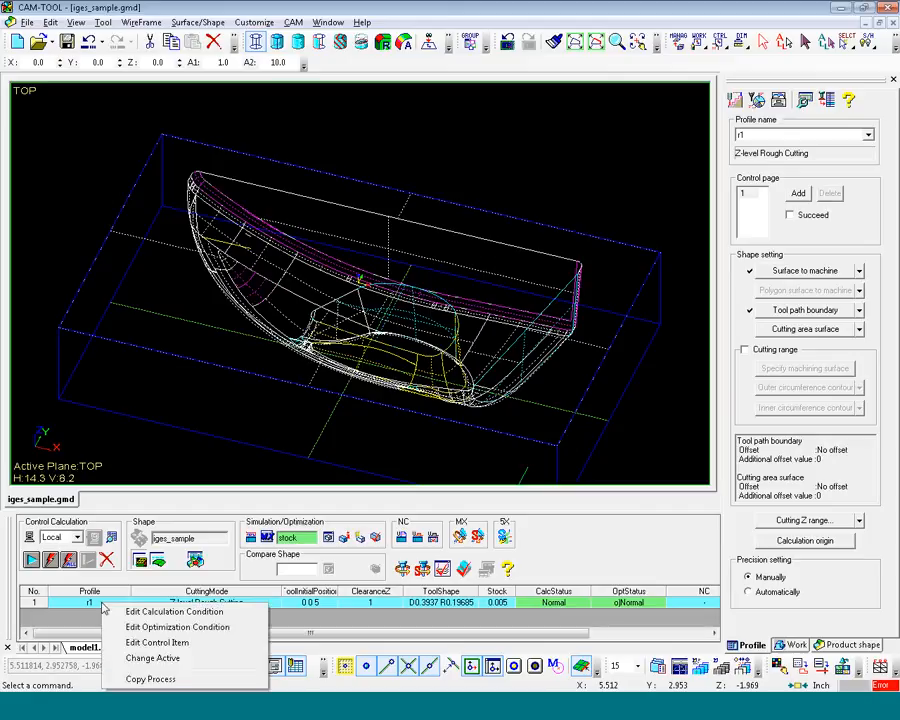
left_click(150, 679)
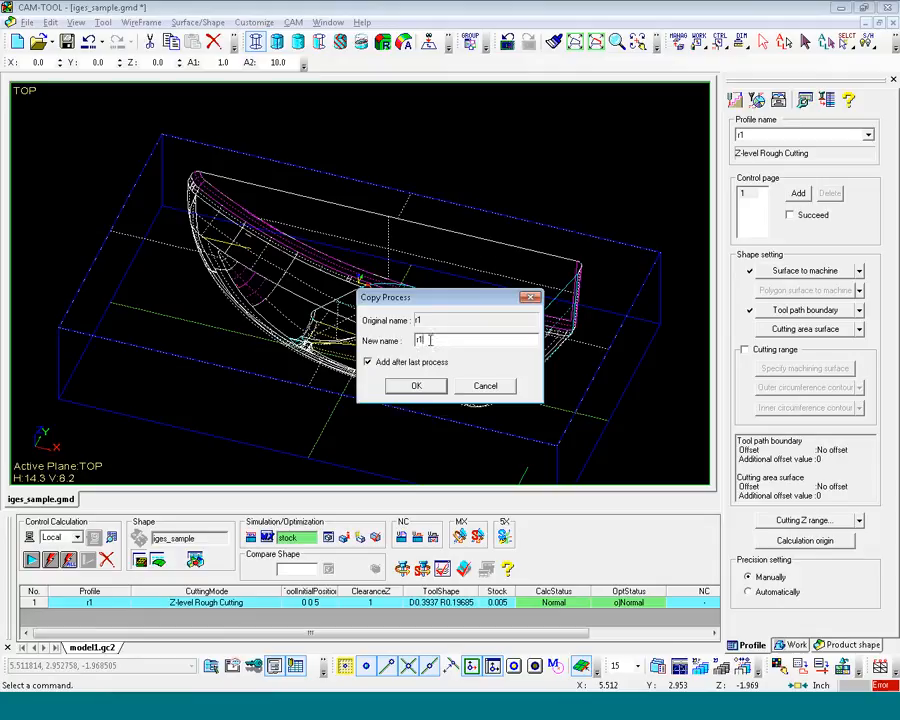
key("BackSpace")
type("2")
left_click(430, 389)
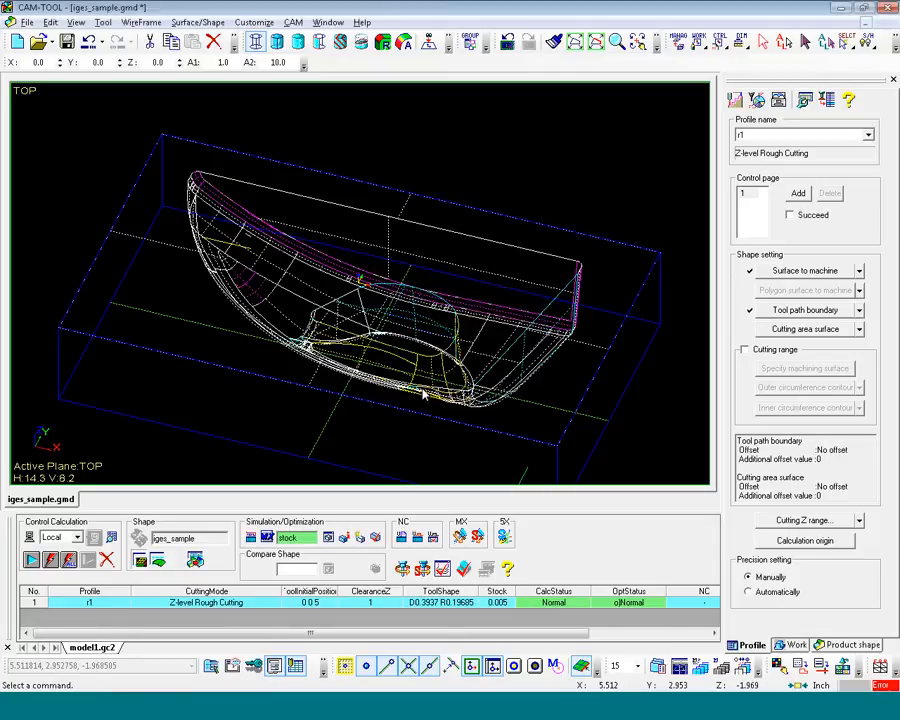
- Open r2's calculation condition and choose the TIALN_6X5L tool from the TiAlN 6mm ball cutters in the tooling database
left_click(105, 618)
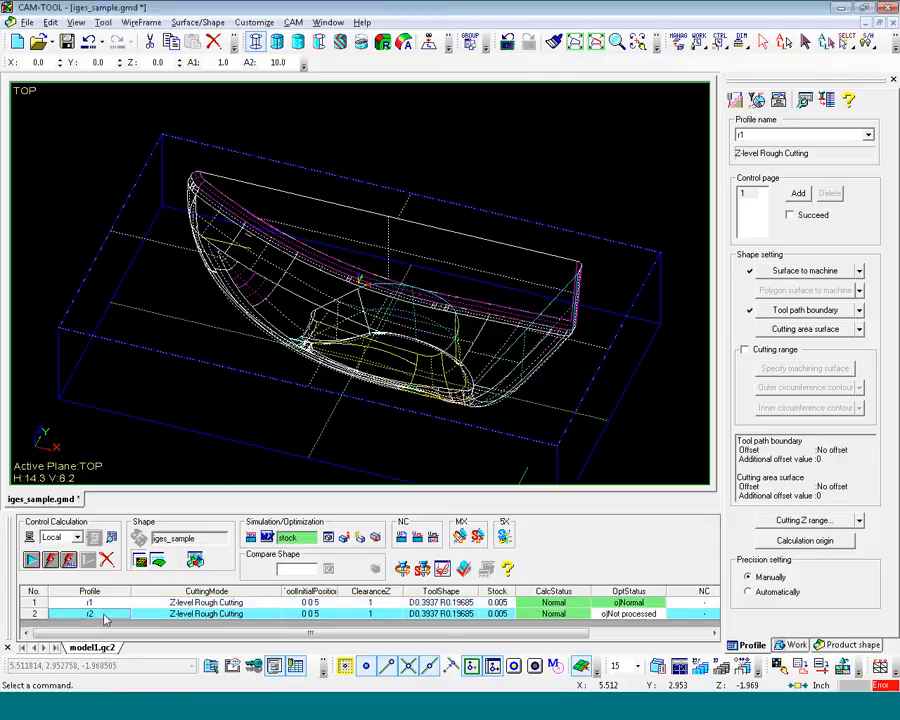
right_click(107, 618)
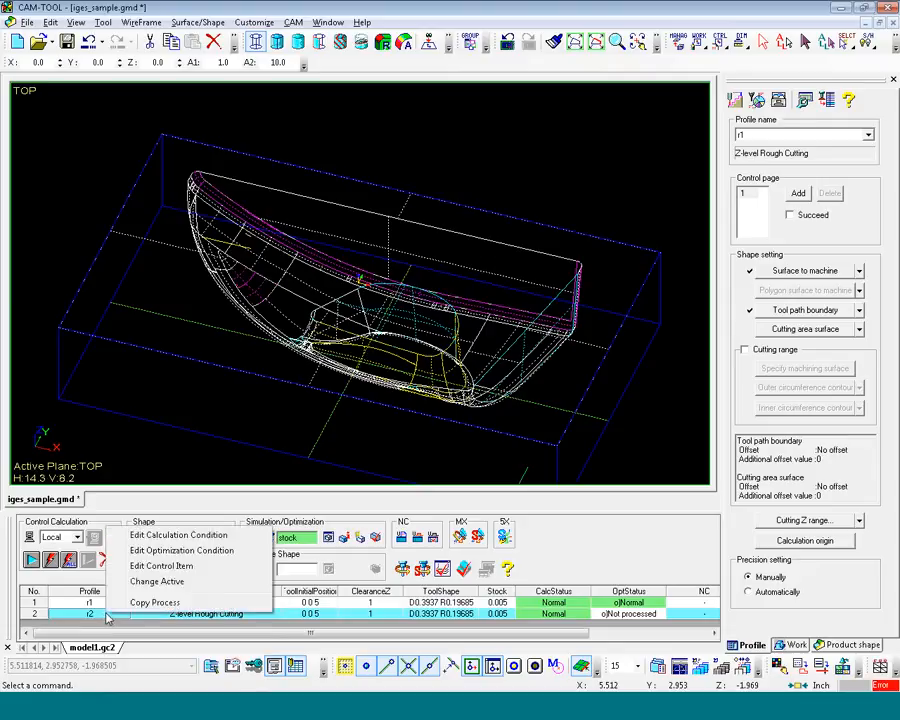
left_click(190, 539)
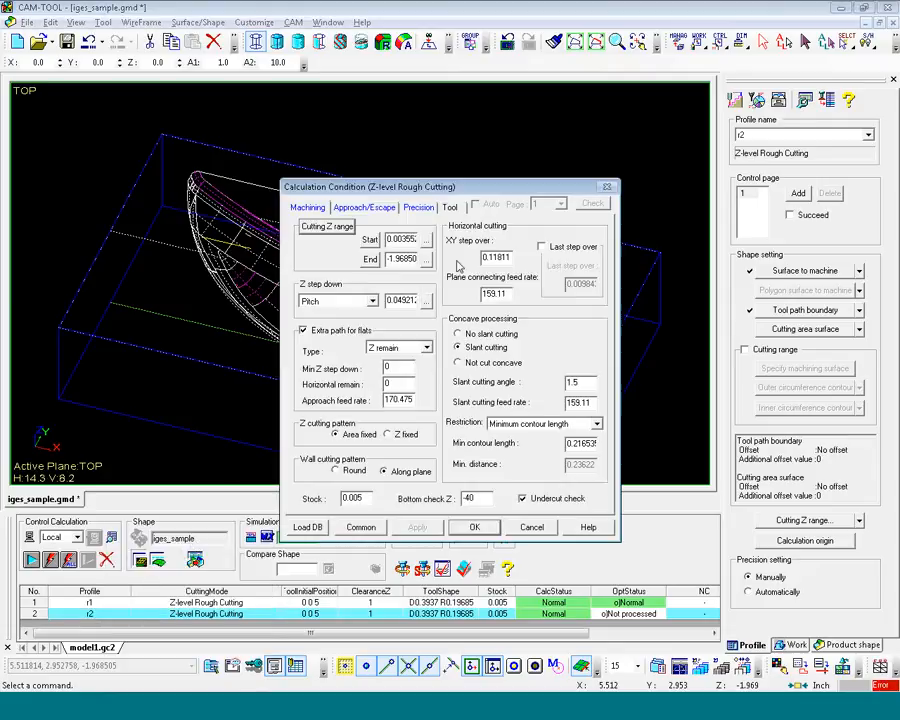
left_click(309, 528)
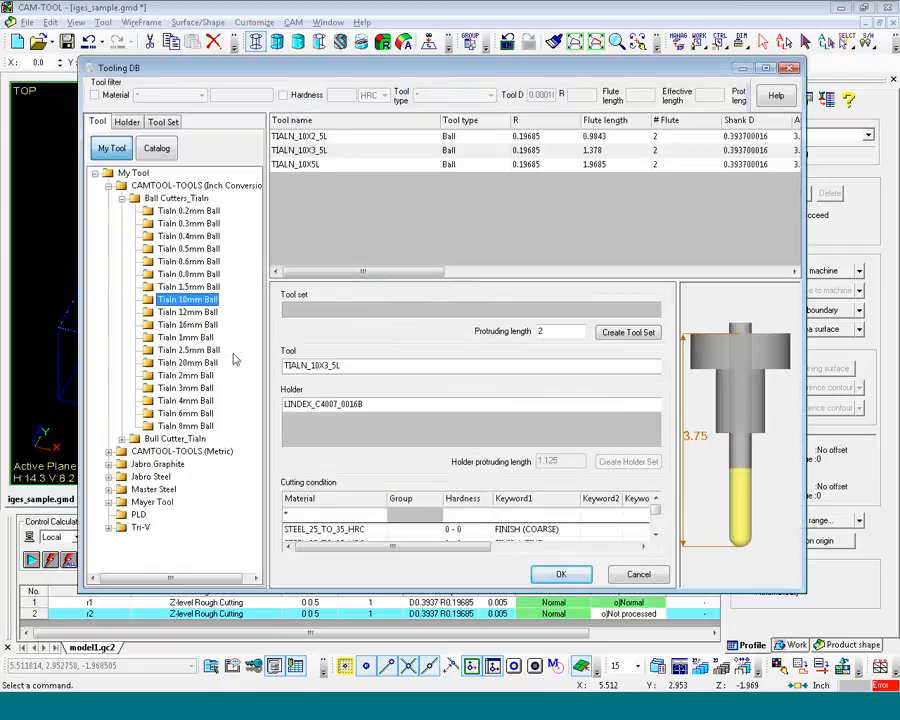
left_click(186, 413)
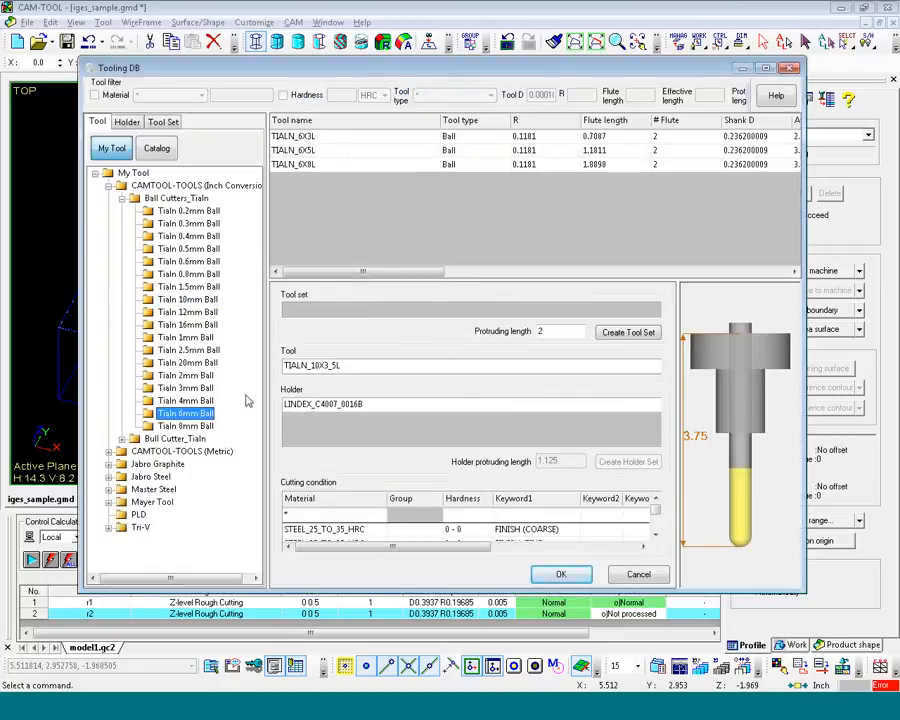
left_click(349, 152)
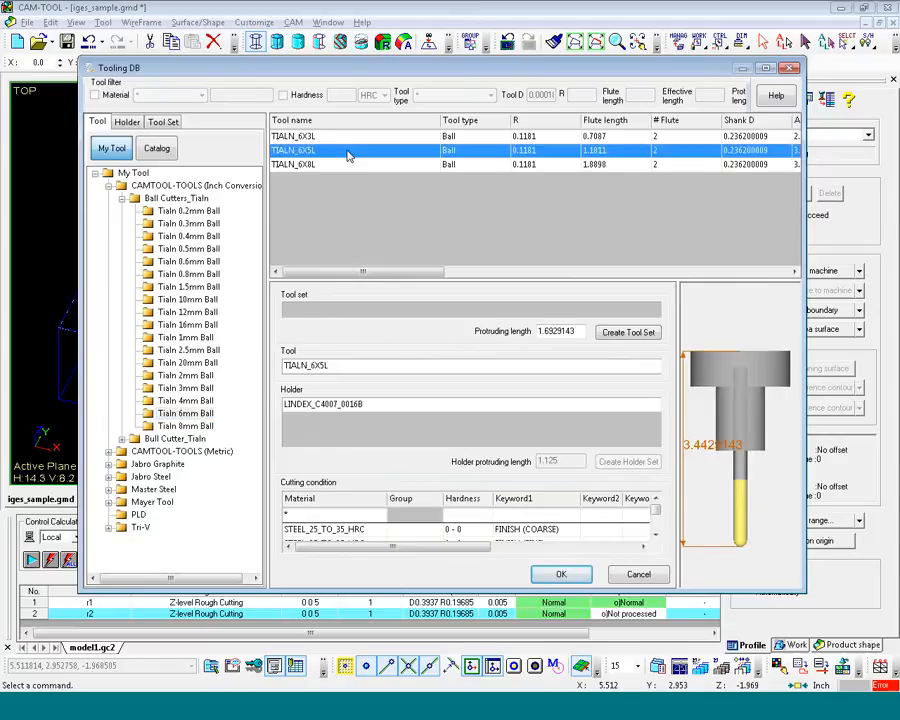
- Use the STEEL_BELOW_25_HRC ROUGH cutting condition with a protruding length of 2, and apply the tool database values to r2
left_click_drag(656, 511, 655, 529)
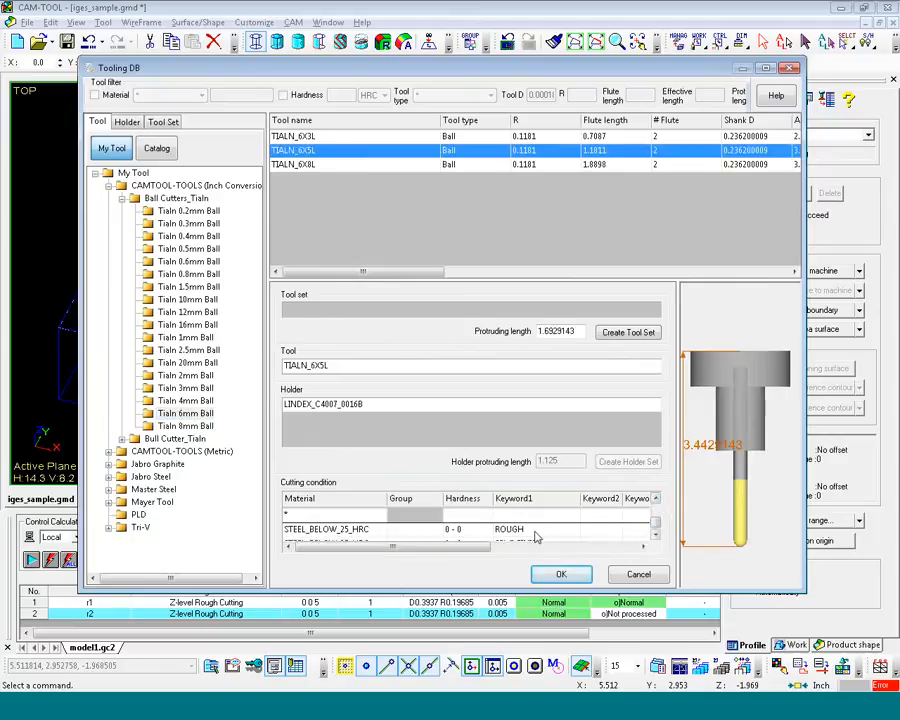
left_click(535, 531)
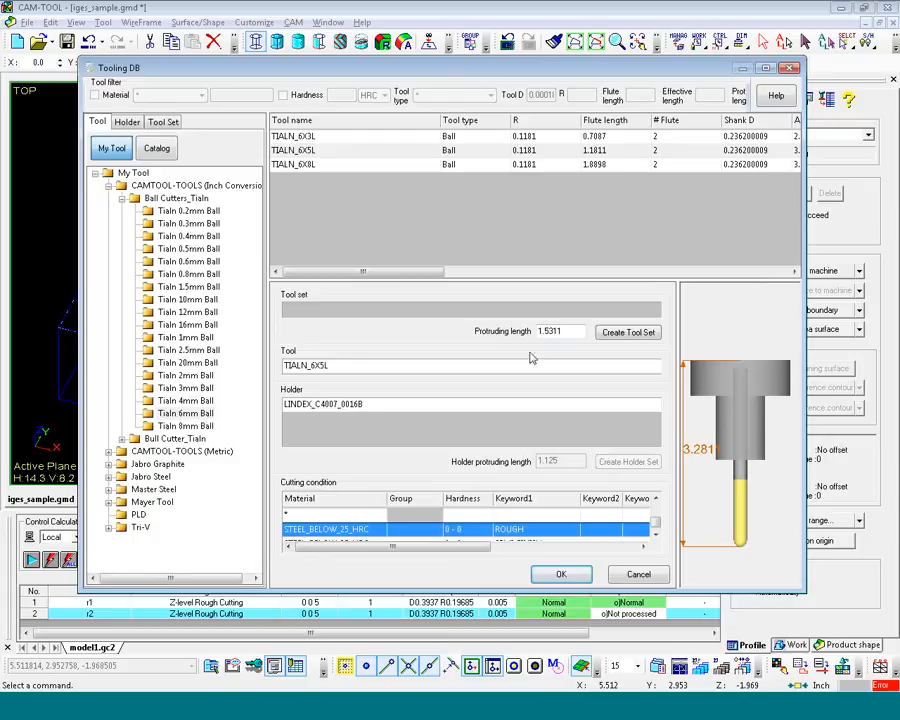
double_click(560, 331)
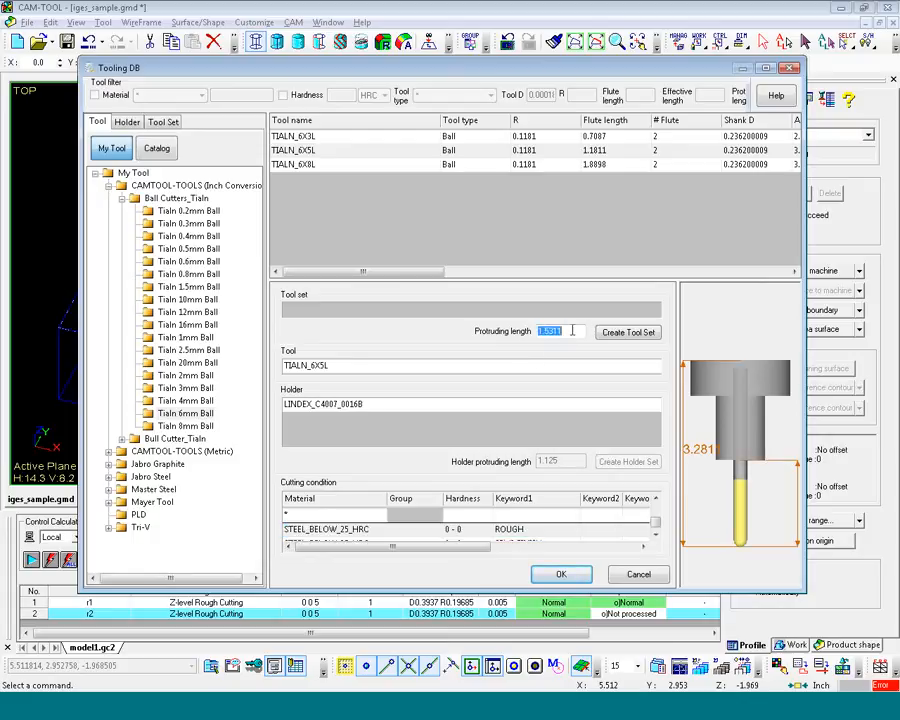
type("2")
key("Tab")
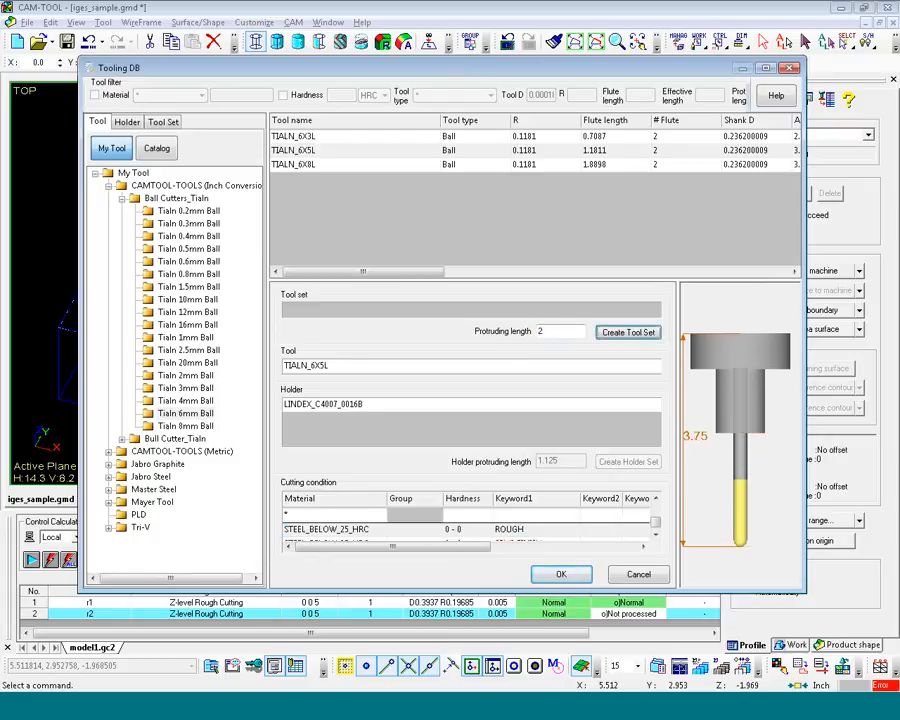
left_click(568, 579)
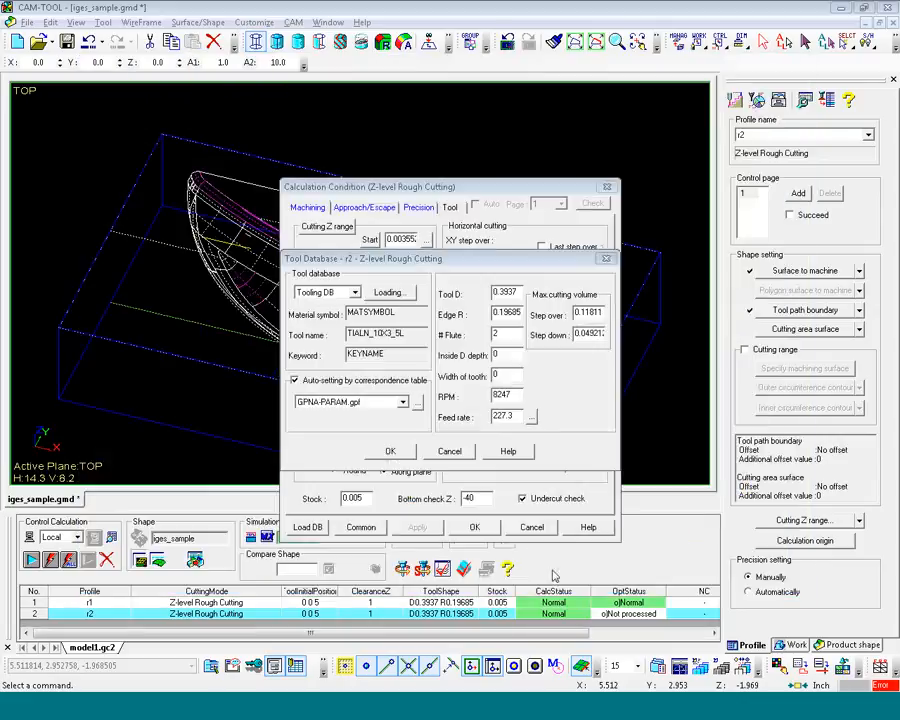
left_click(390, 452)
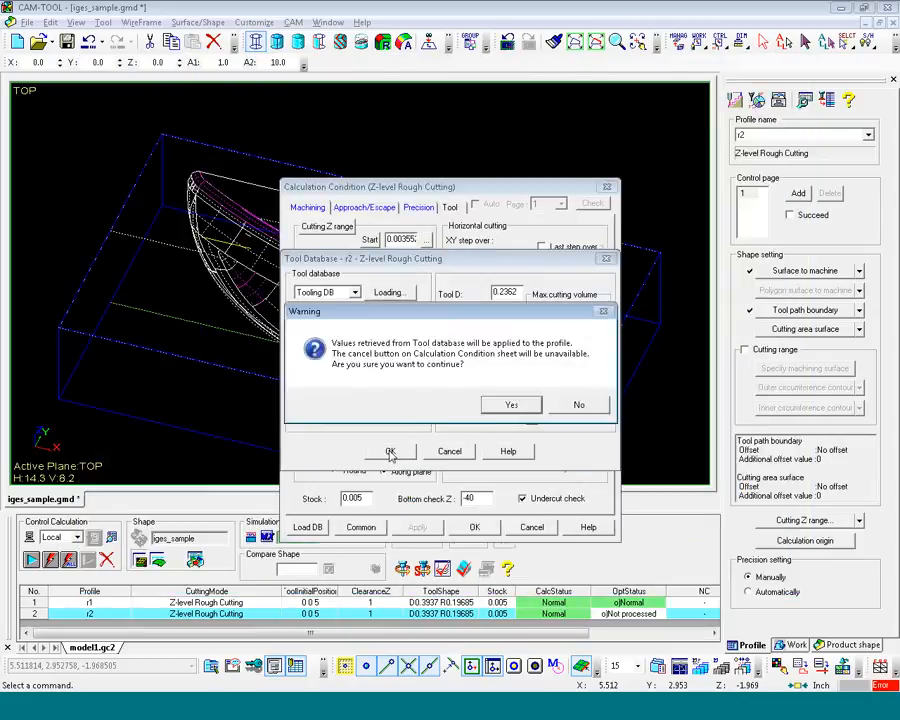
left_click(513, 404)
left_click(565, 407)
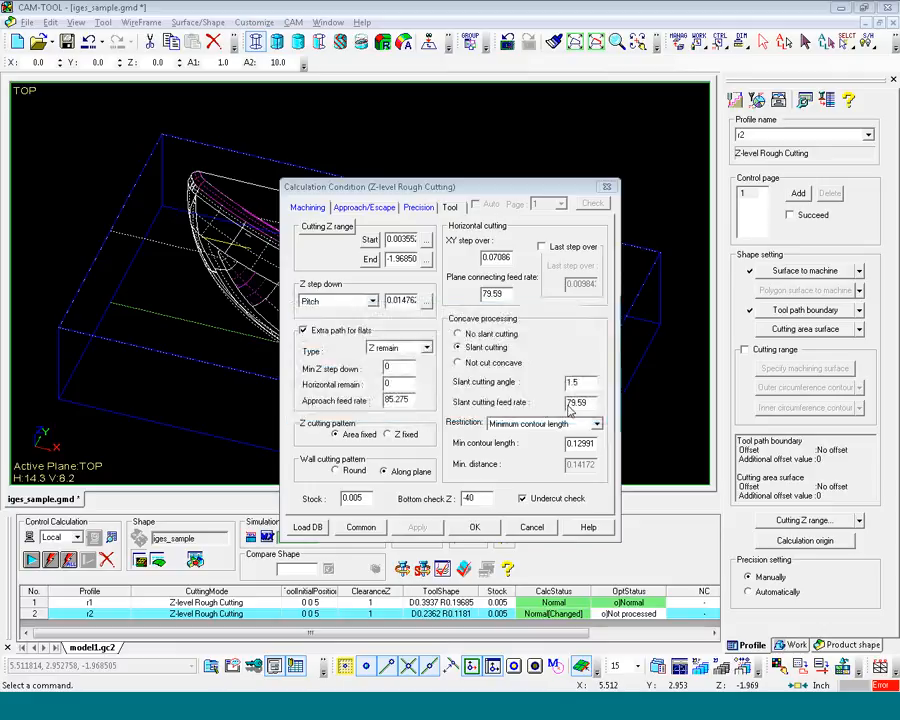
left_click(574, 408)
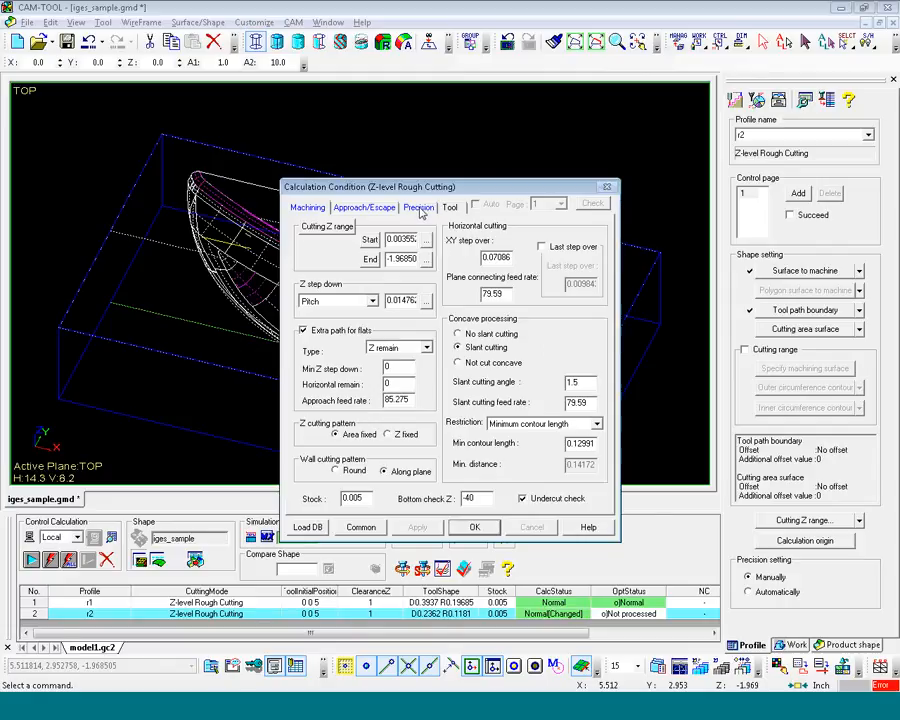
- Correct the invalid lap volume in r2's precision settings by calculating it from a cusp height of .001
left_click(421, 211)
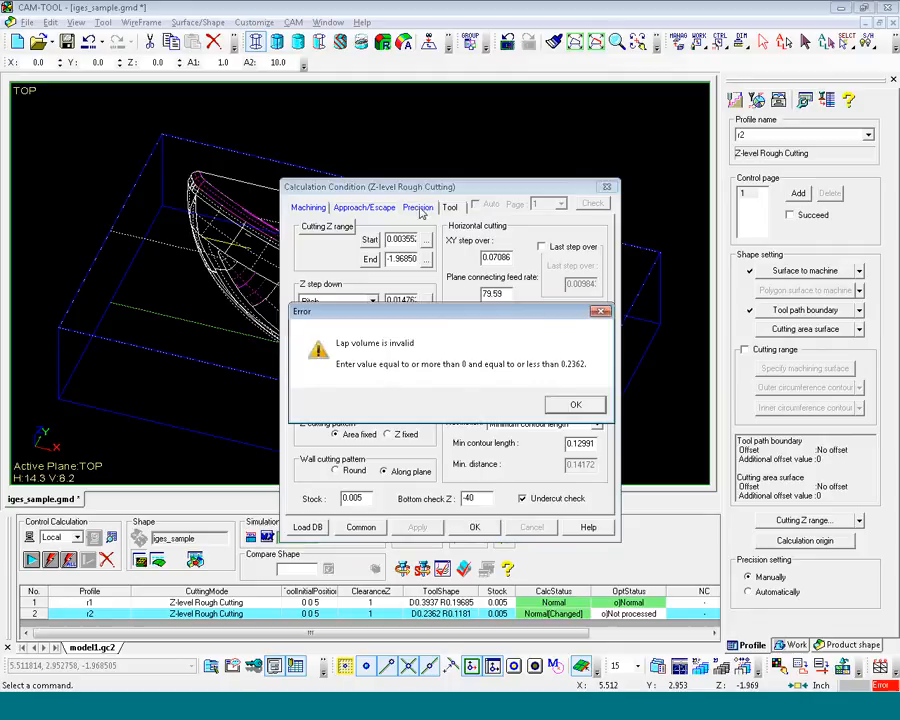
left_click(575, 404)
left_click(575, 404)
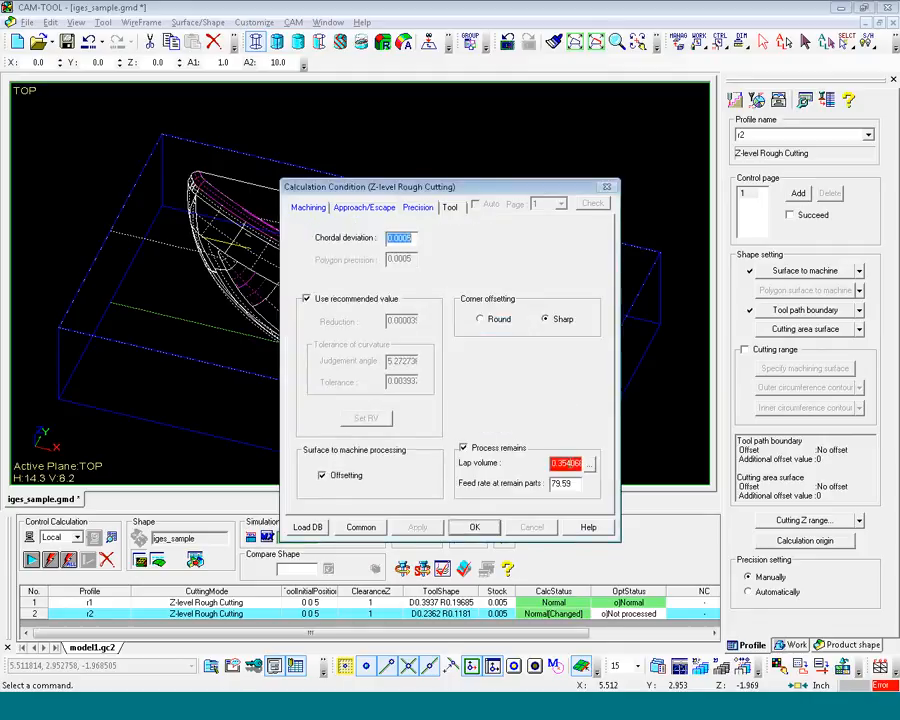
double_click(565, 463)
type("0")
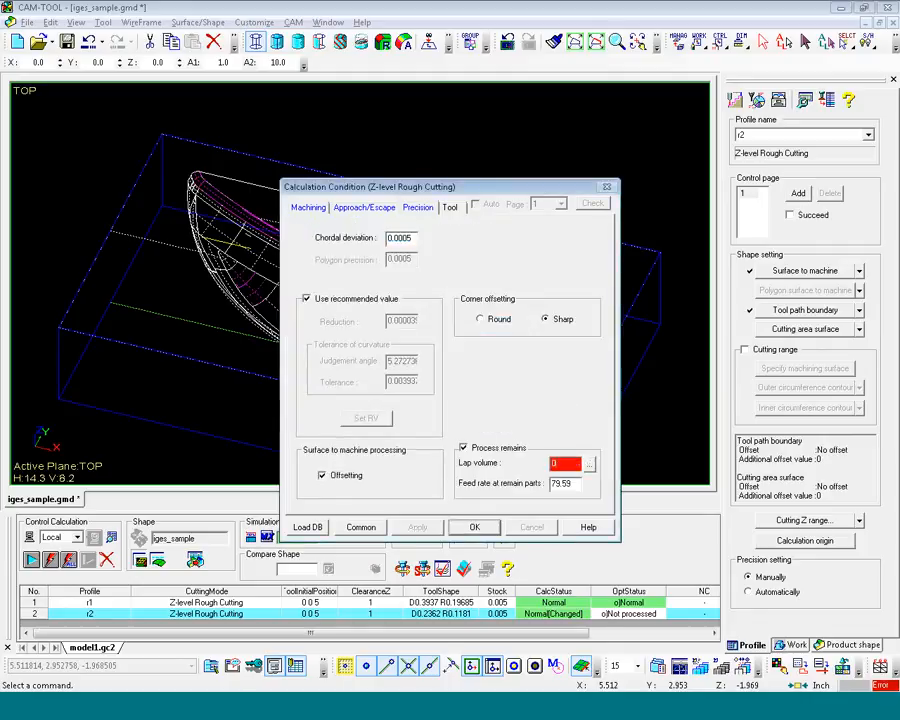
left_click(590, 465)
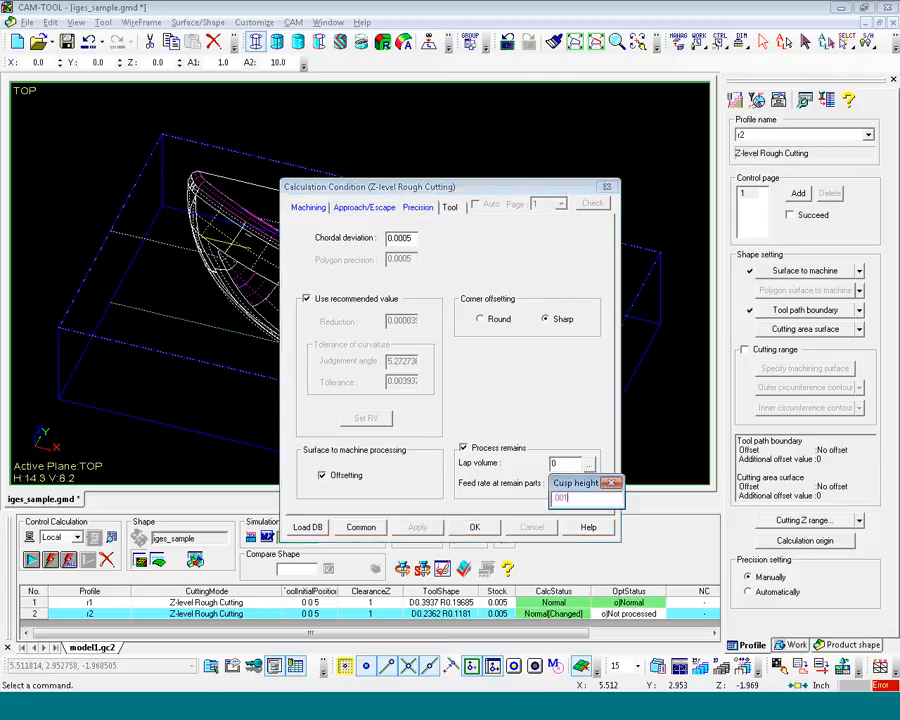
key("Return")
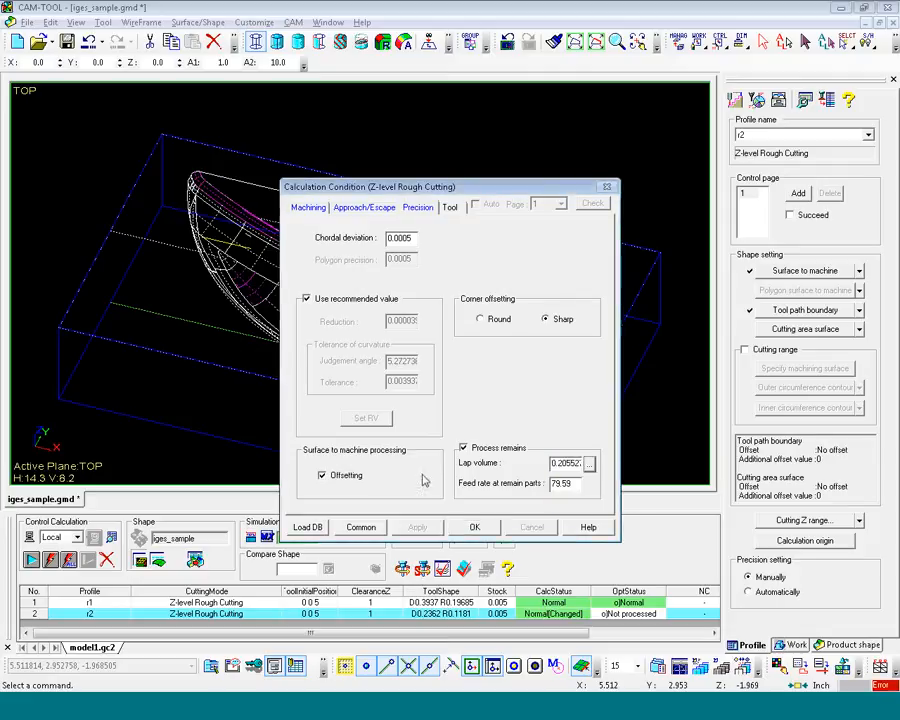
- Accept r2's calculation condition and start recalculating the process
left_click(474, 527)
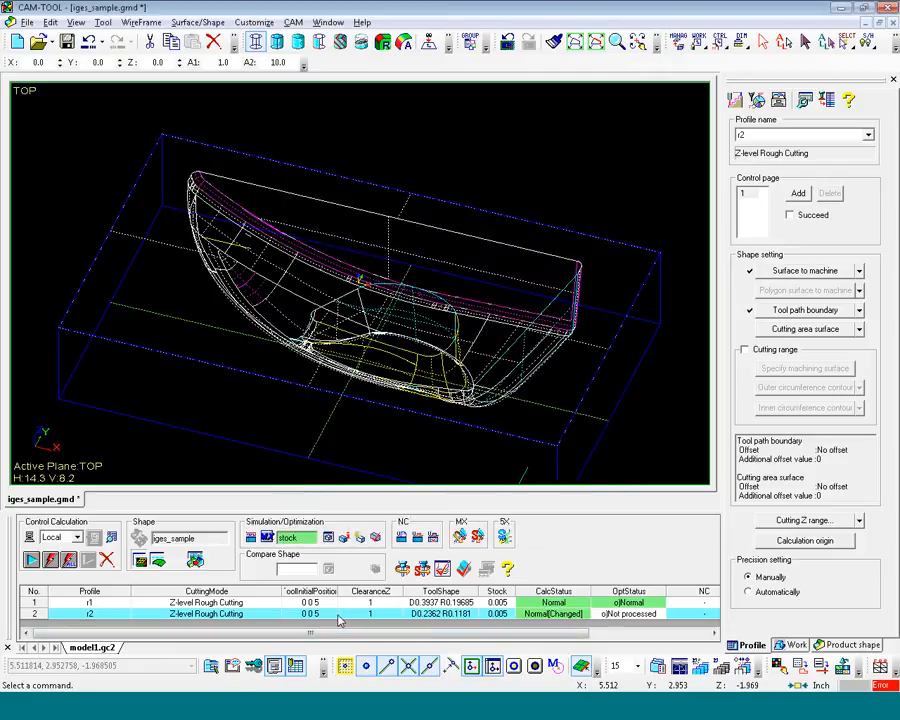
left_click(31, 560)
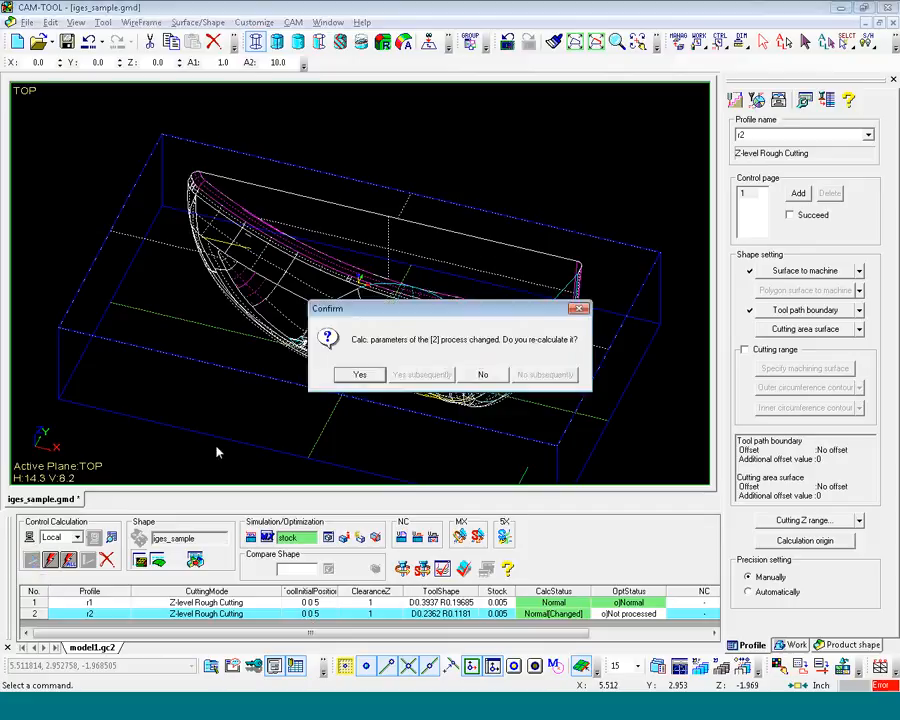
left_click(359, 376)
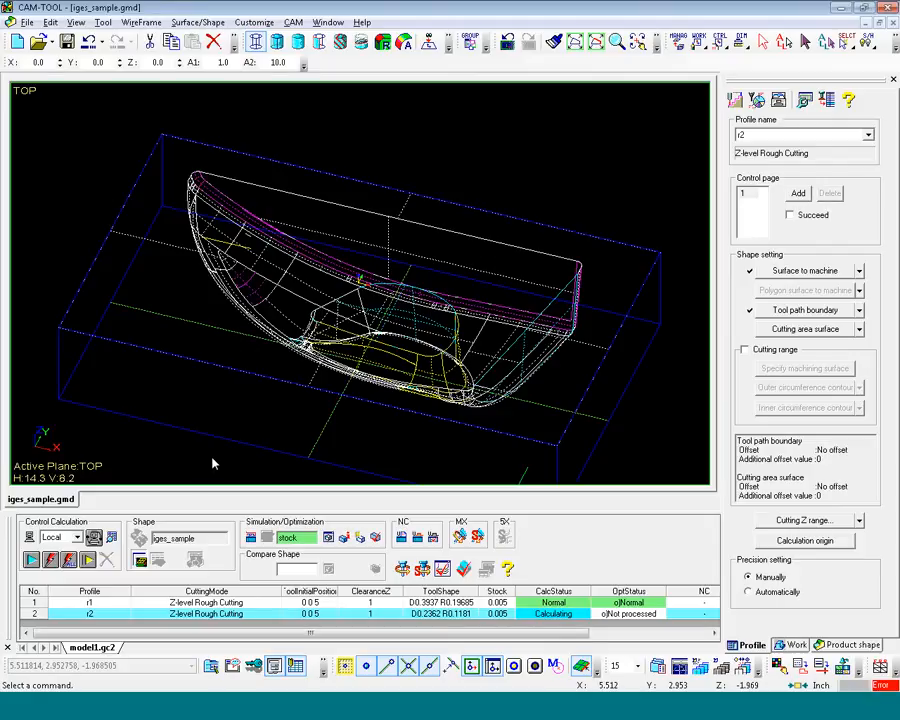
- Start a new Z-level Finishing profile named s1 and continue to its tool selection
left_click(293, 22)
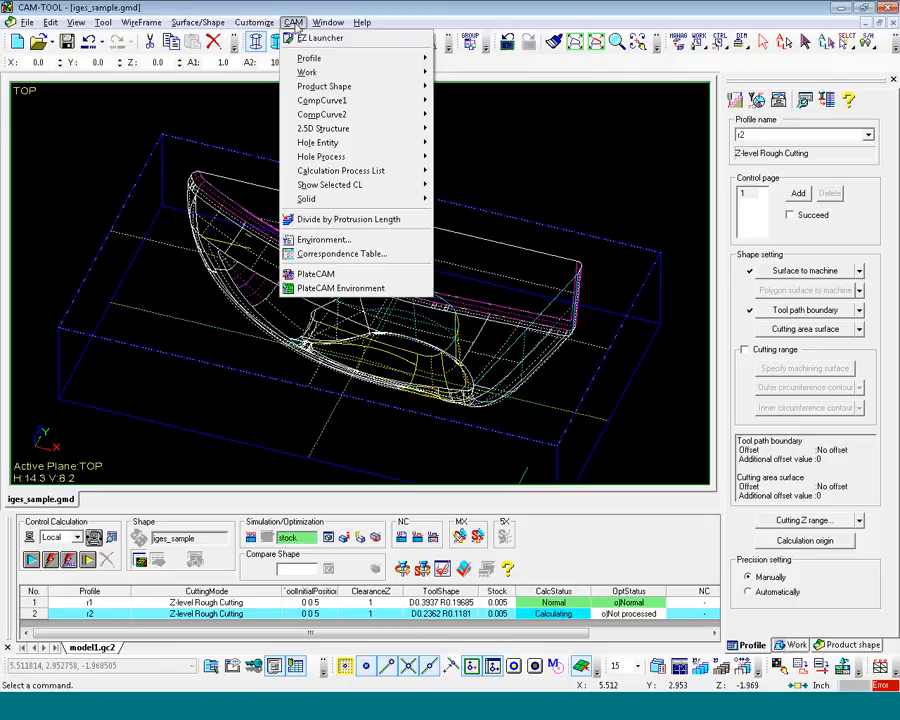
mouse_move(311, 58)
left_click(480, 58)
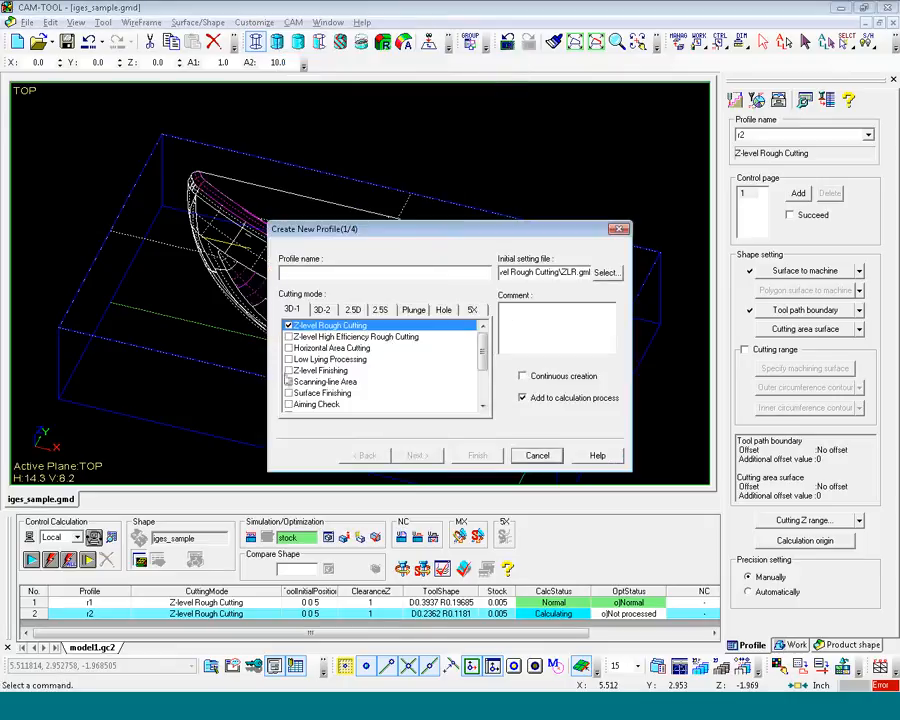
left_click(289, 371)
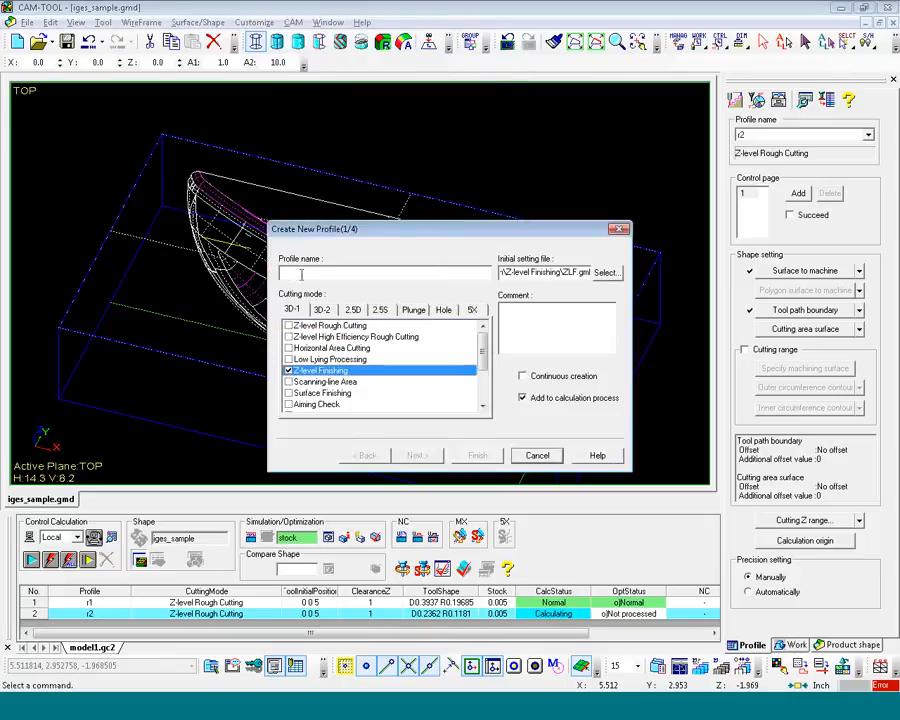
type("s1")
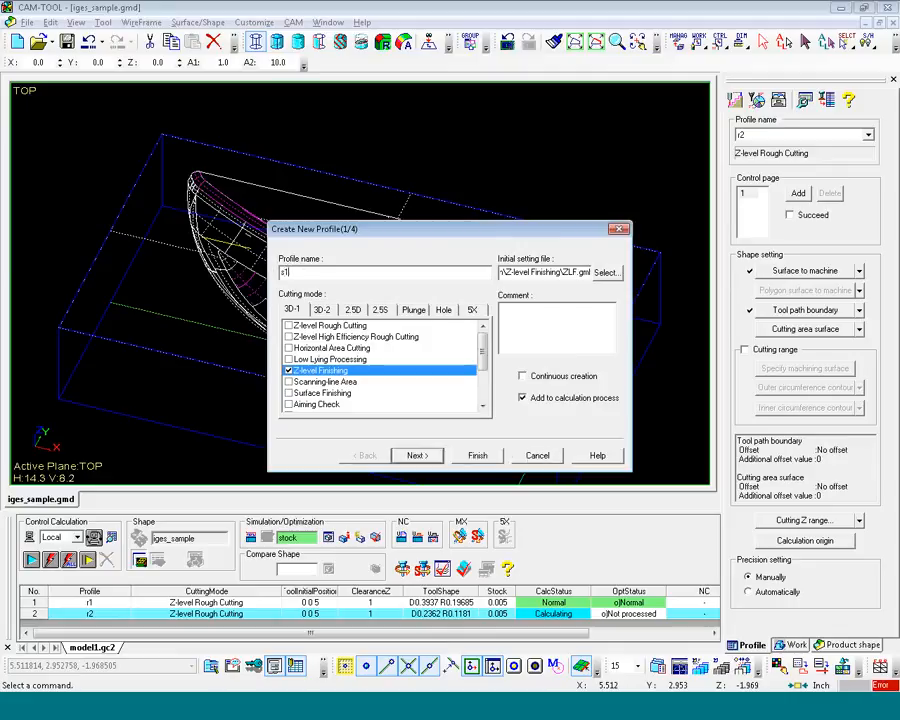
left_click(413, 455)
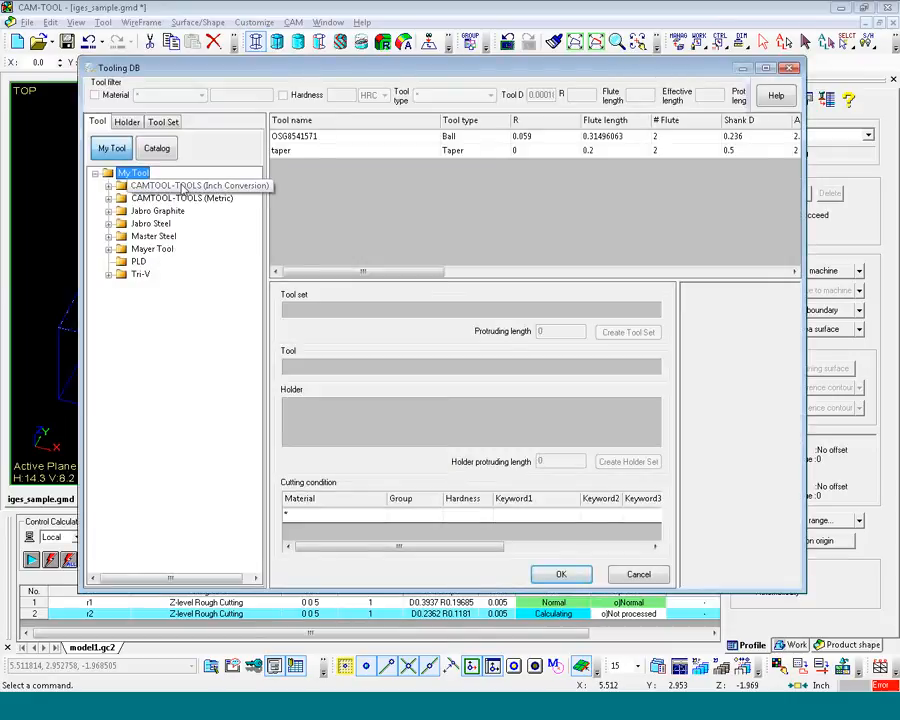
- Choose the Tialn 10mm ball cutter TIALN_10X3_5L from the inch-conversion tools for s1, with the STEEL_BELOW_25_HRC SEMI-FINISH cutting condition
left_click(183, 188)
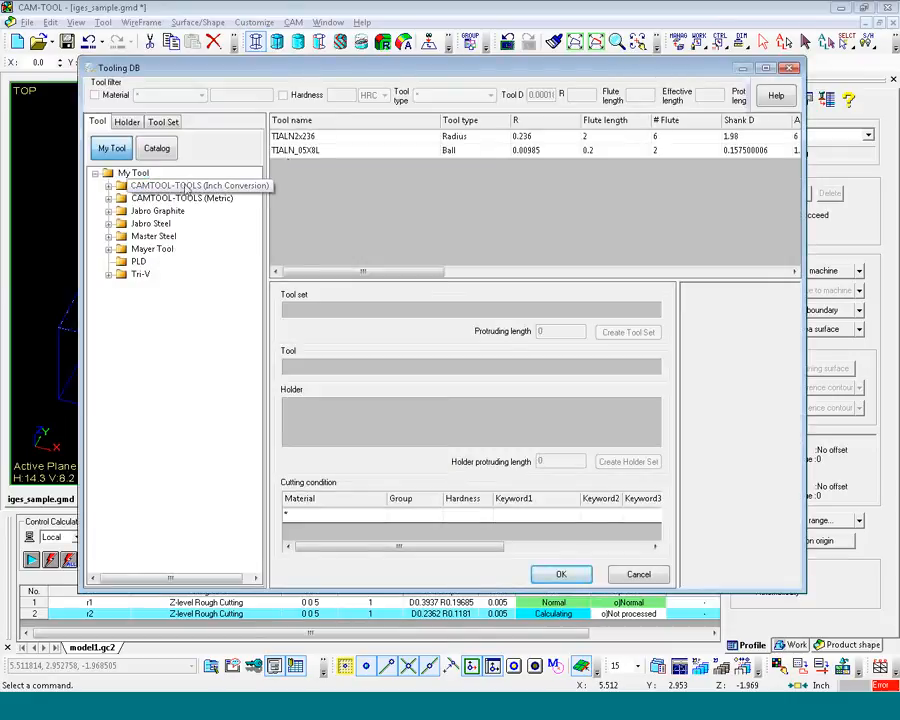
left_click(108, 185)
left_click(121, 198)
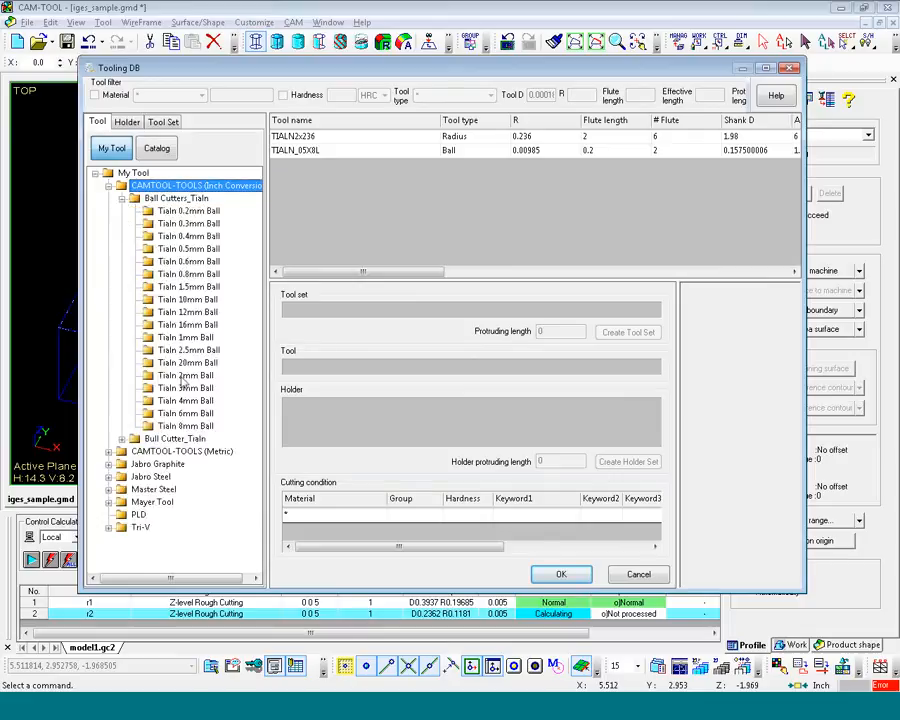
left_click(190, 299)
left_click(341, 152)
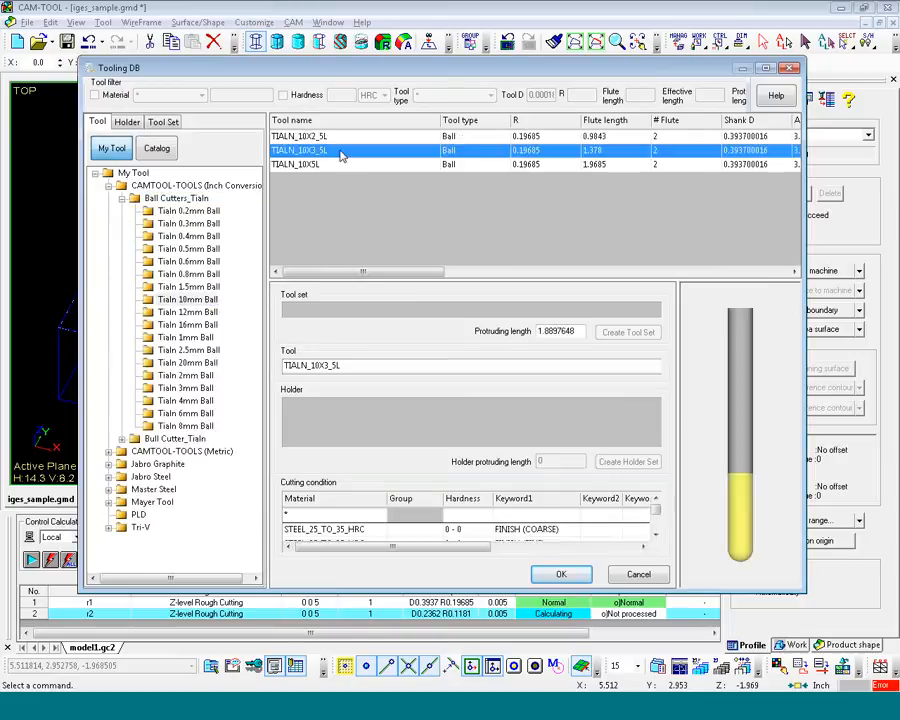
left_click(659, 516)
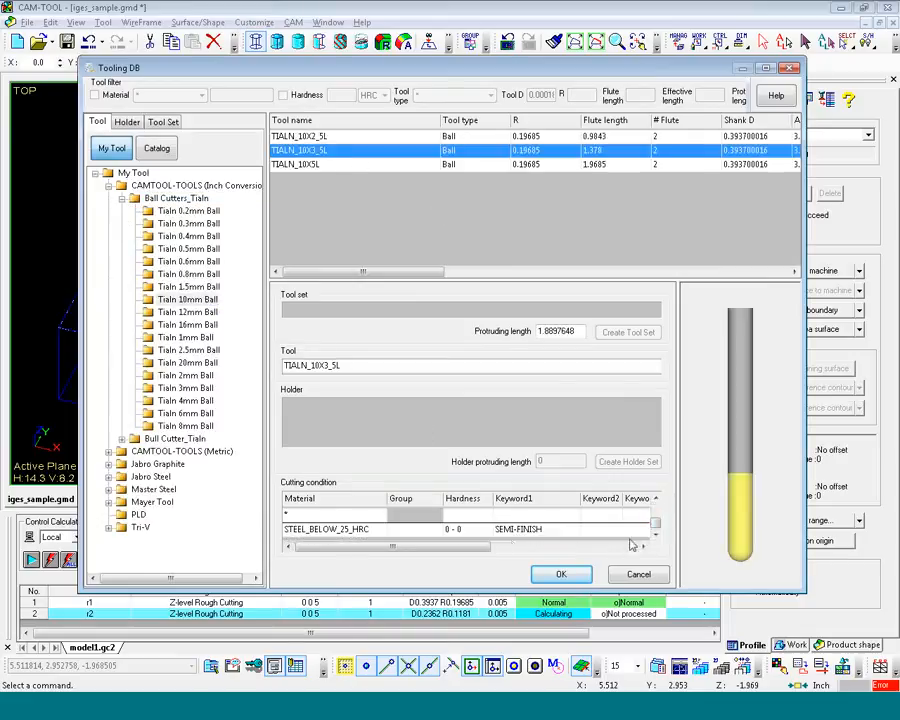
left_click(528, 530)
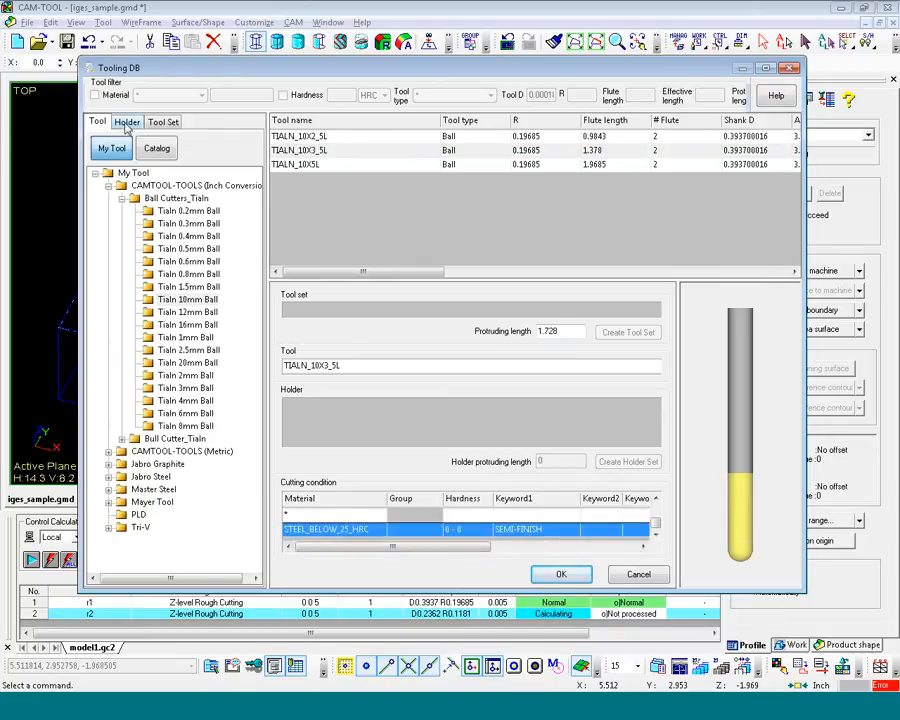
- Assign holder LINDEX_C4007_0016B from CAMTOOL-TOOLS with a protruding length of 2, accept the tooling and finish creating s1
left_click(127, 122)
left_click(165, 214)
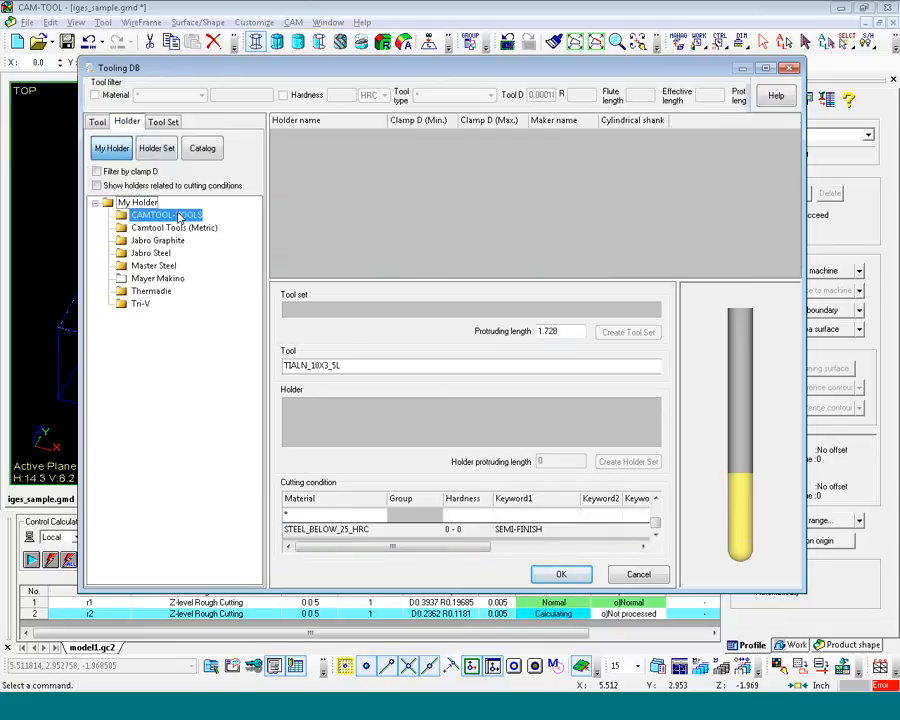
left_click(322, 164)
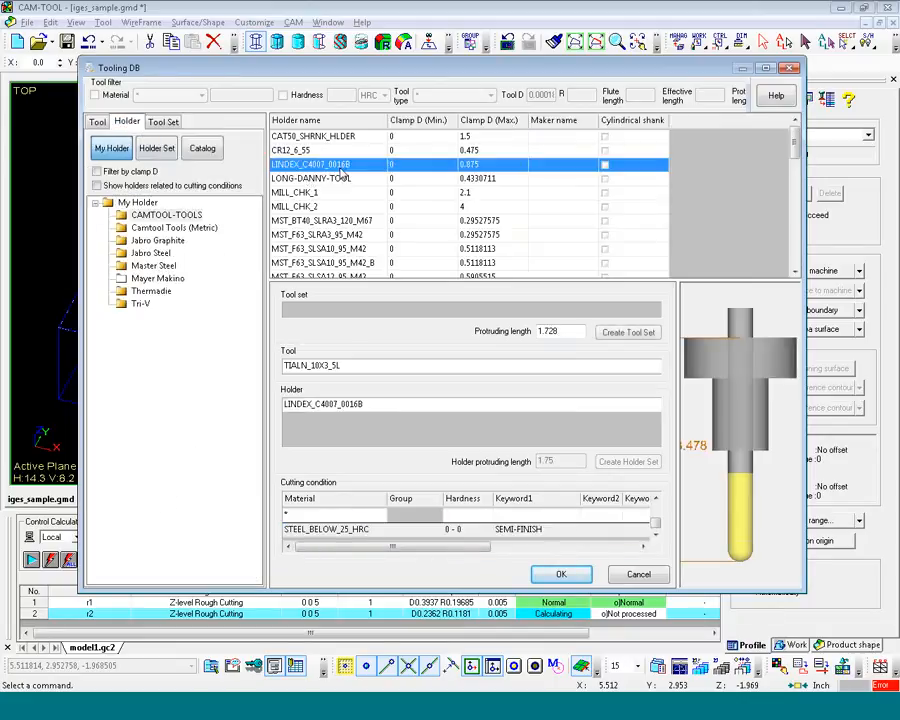
left_click(567, 331)
double_click(567, 331)
type("2")
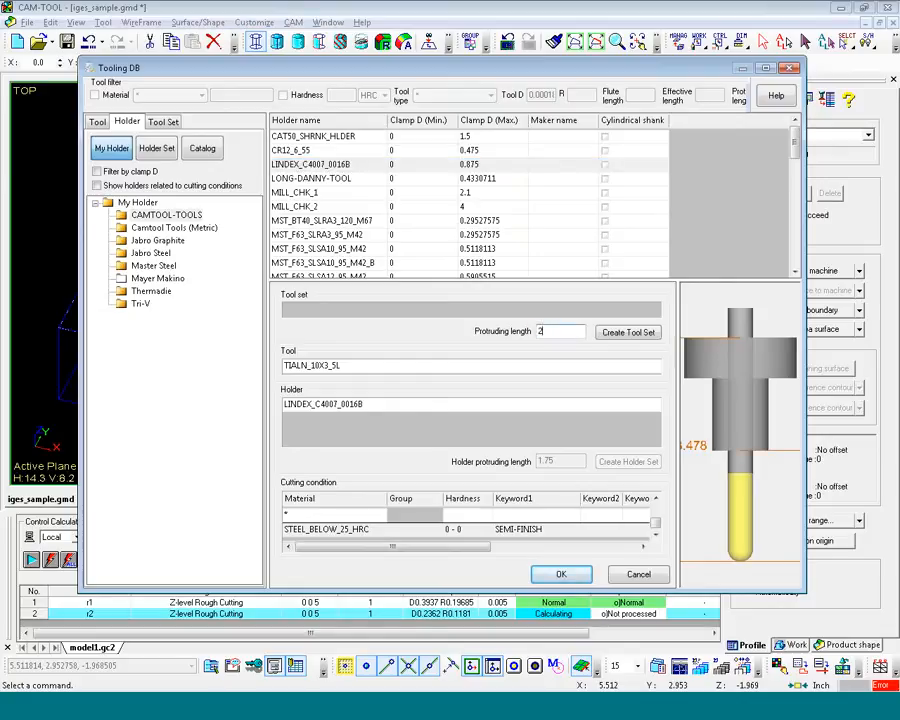
key("Tab")
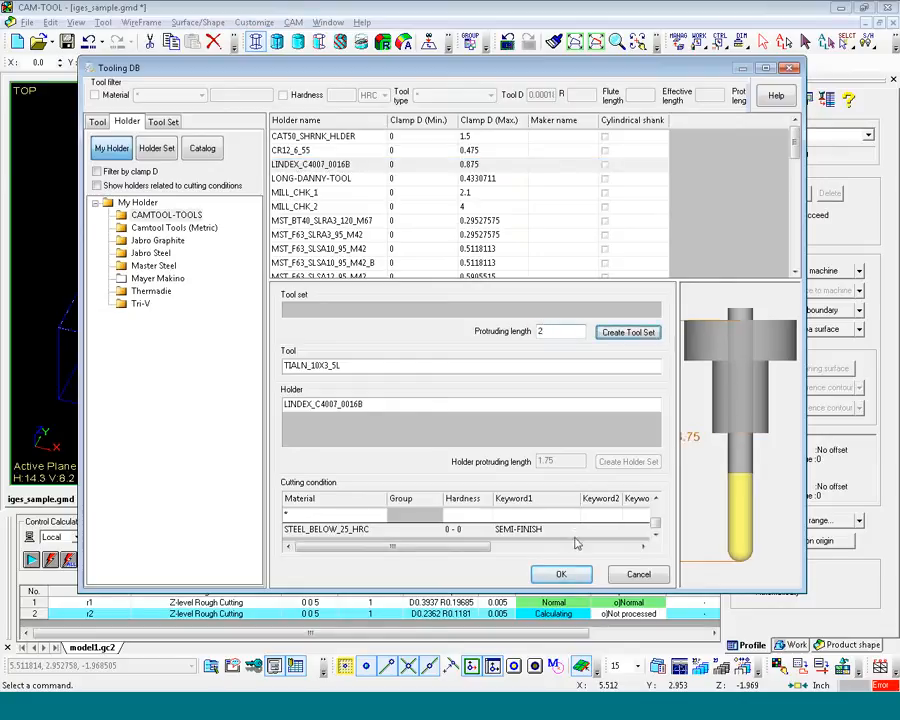
left_click(565, 574)
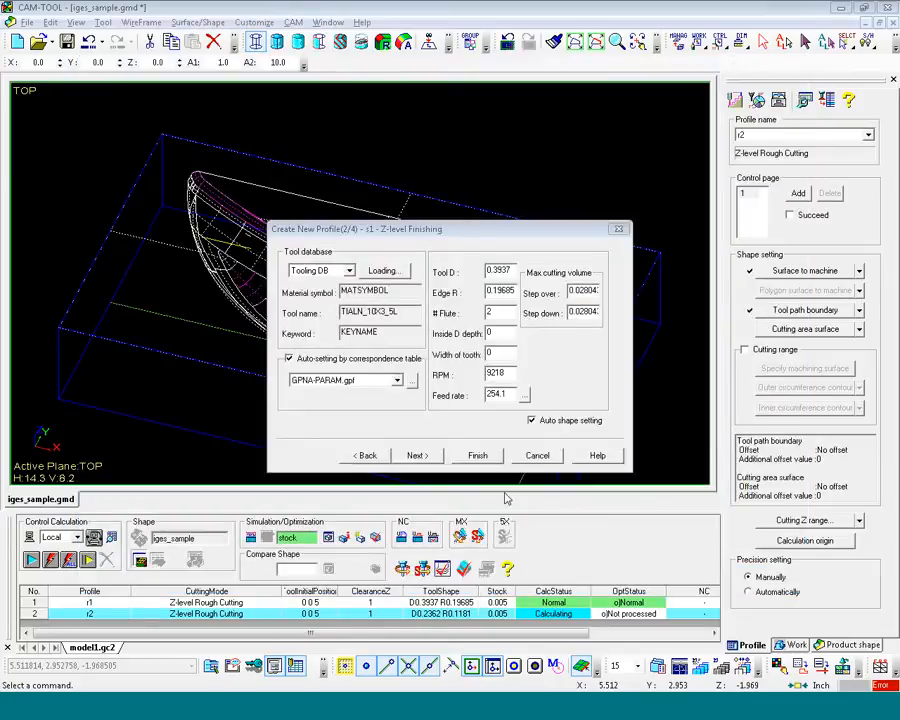
left_click(478, 455)
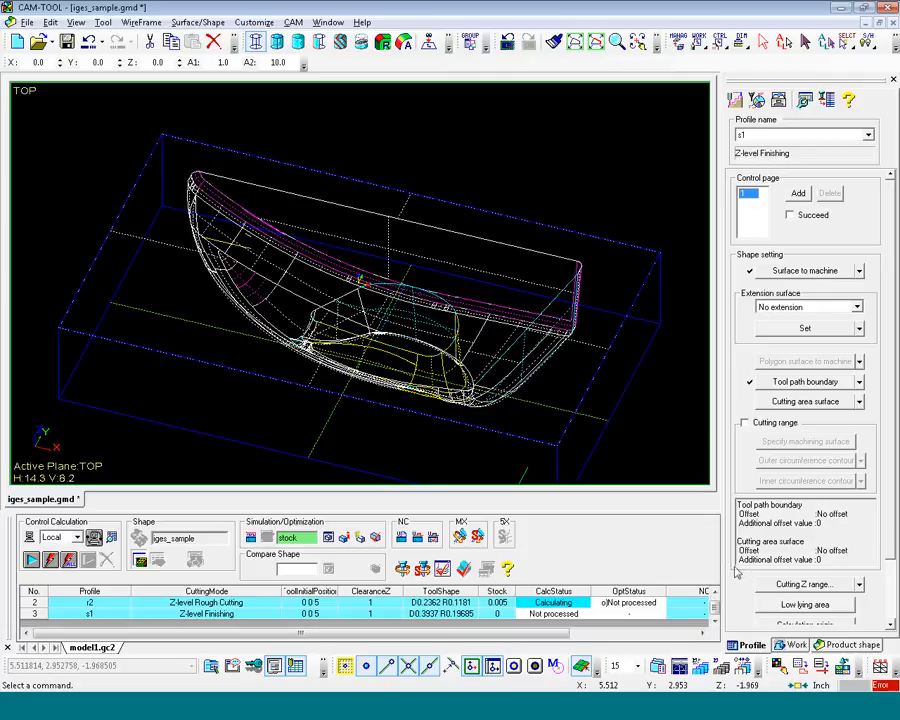
- Define s1's cutting Z range by locating the upper and lower ends of a vertical edge of the stock box
left_click(861, 587)
left_click(851, 611)
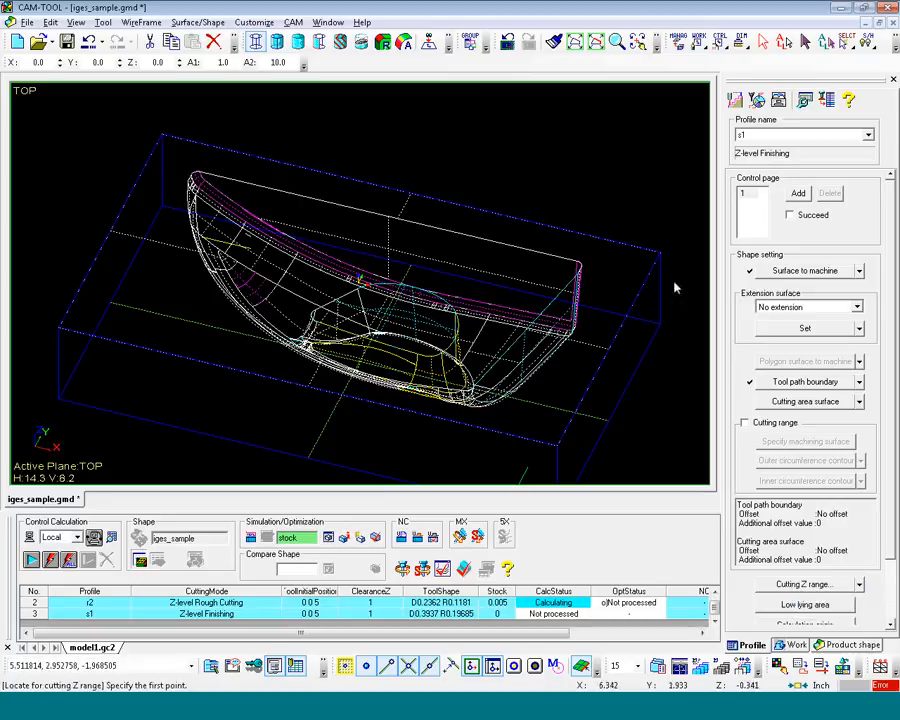
left_click(659, 253)
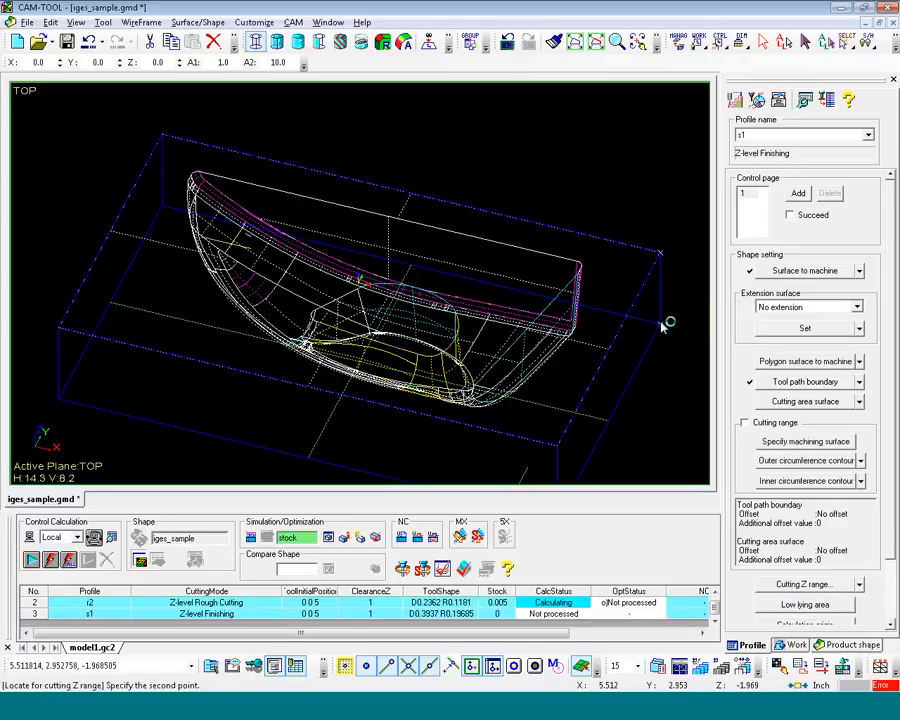
left_click(663, 326)
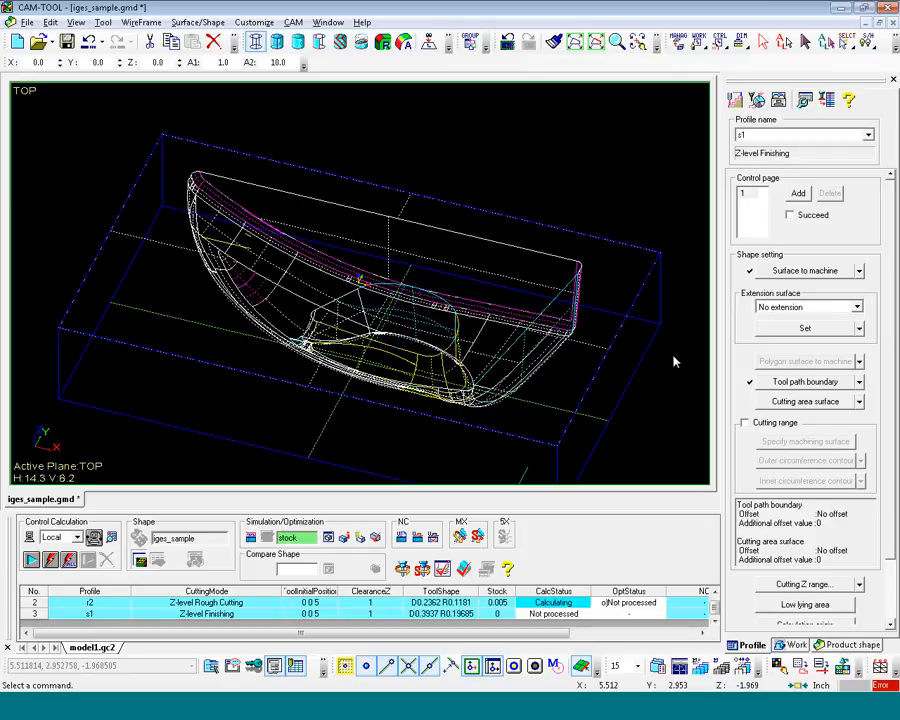
- Enable low lying area cutting in s1's calculation condition, set the stock to 0.002, and change the cutting Z range's start value
left_click(734, 101)
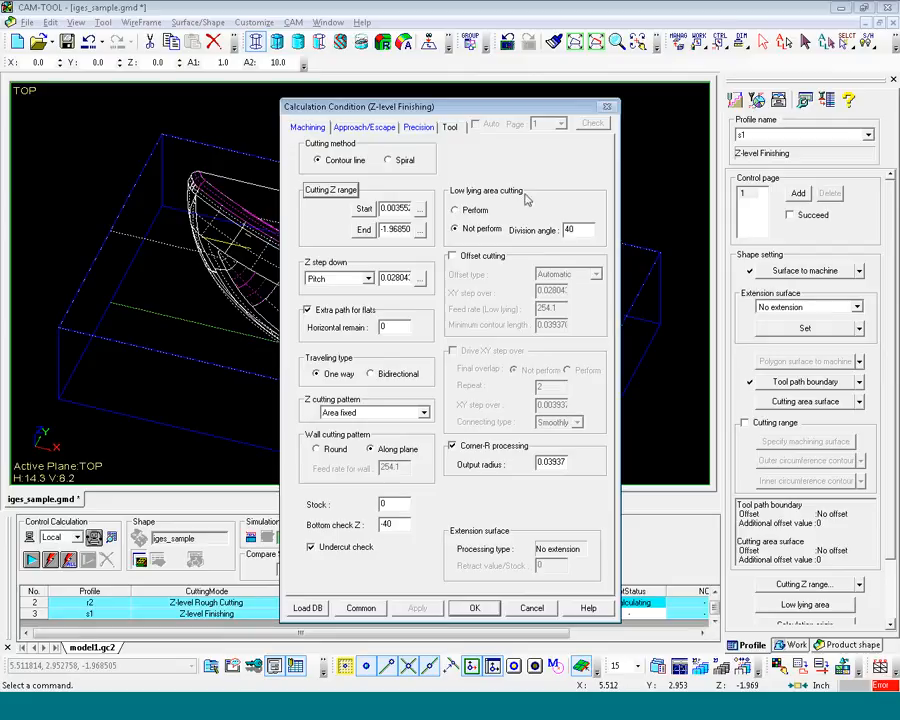
left_click(476, 210)
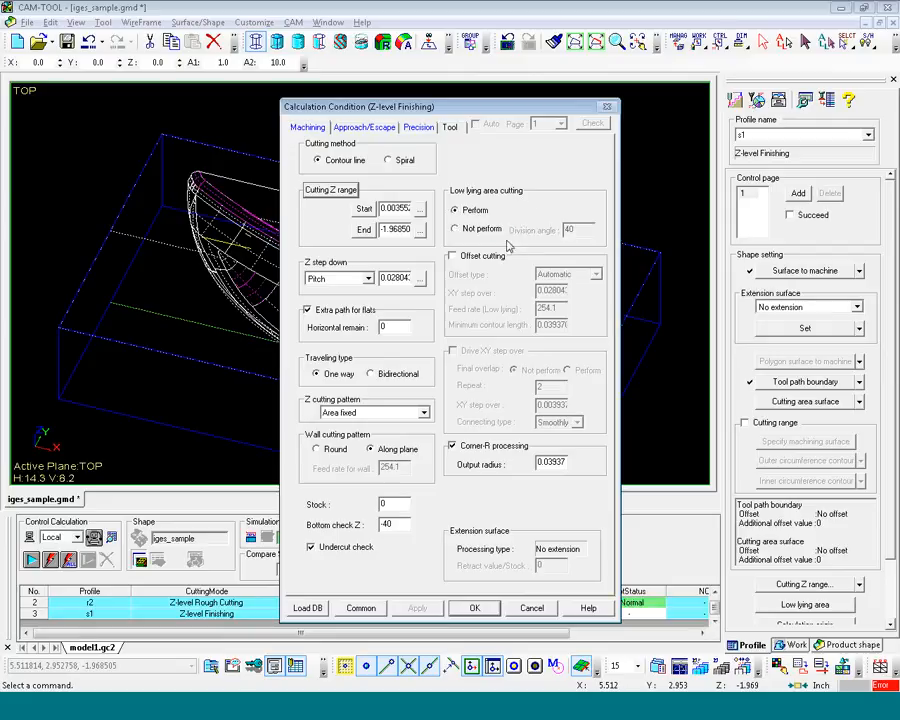
double_click(397, 503)
type("0.03")
double_click(397, 208)
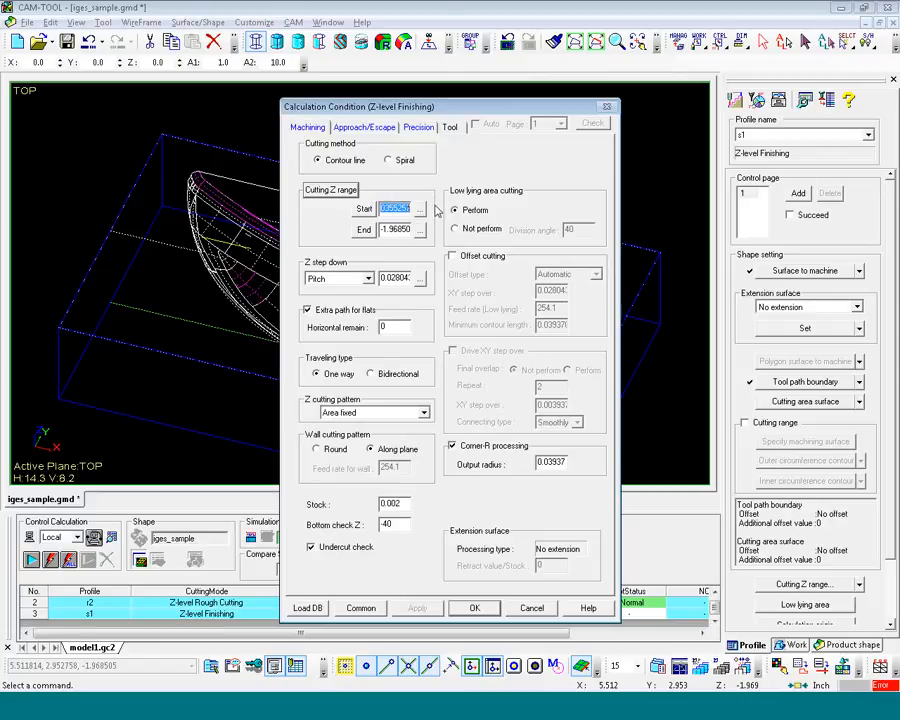
key("BackSpace")
type("-01")
left_click(476, 610)
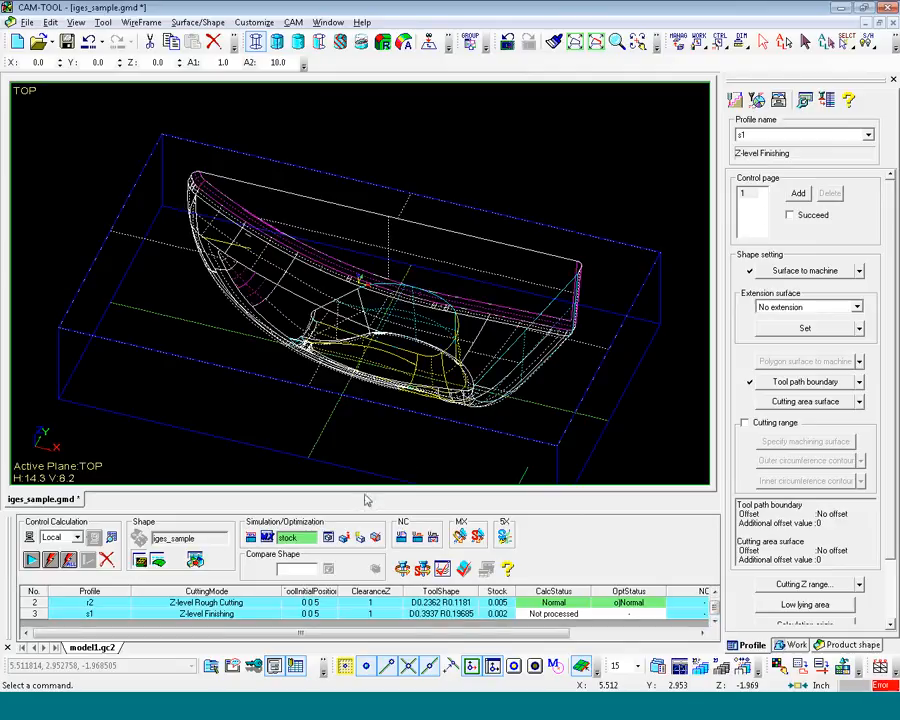
- Enlarge the calculation process list to show all profiles and start calculating only s1
left_click_drag(383, 510, 383, 485)
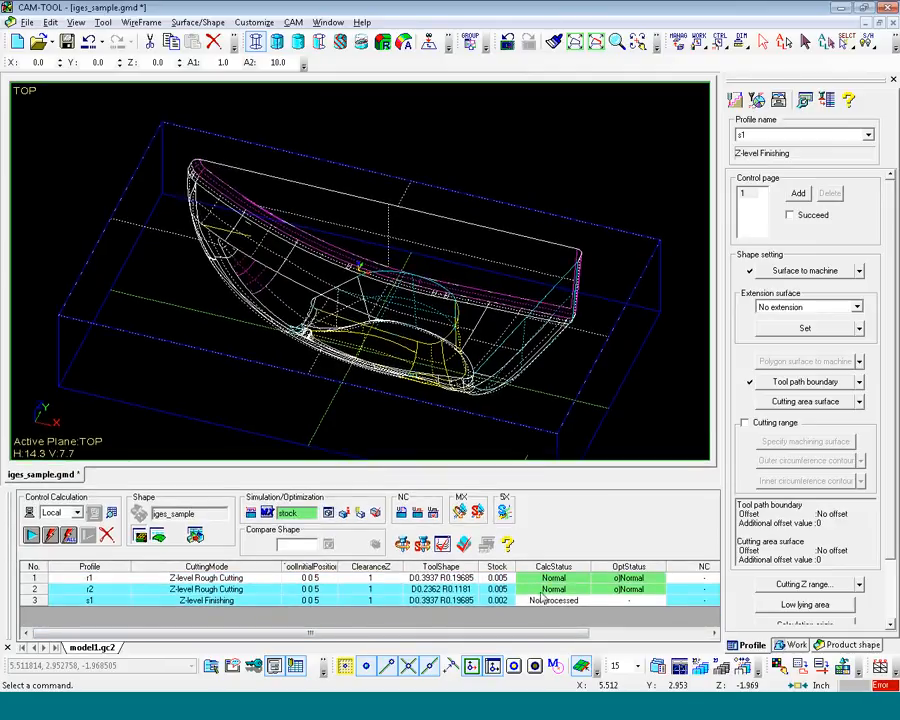
left_click(90, 601)
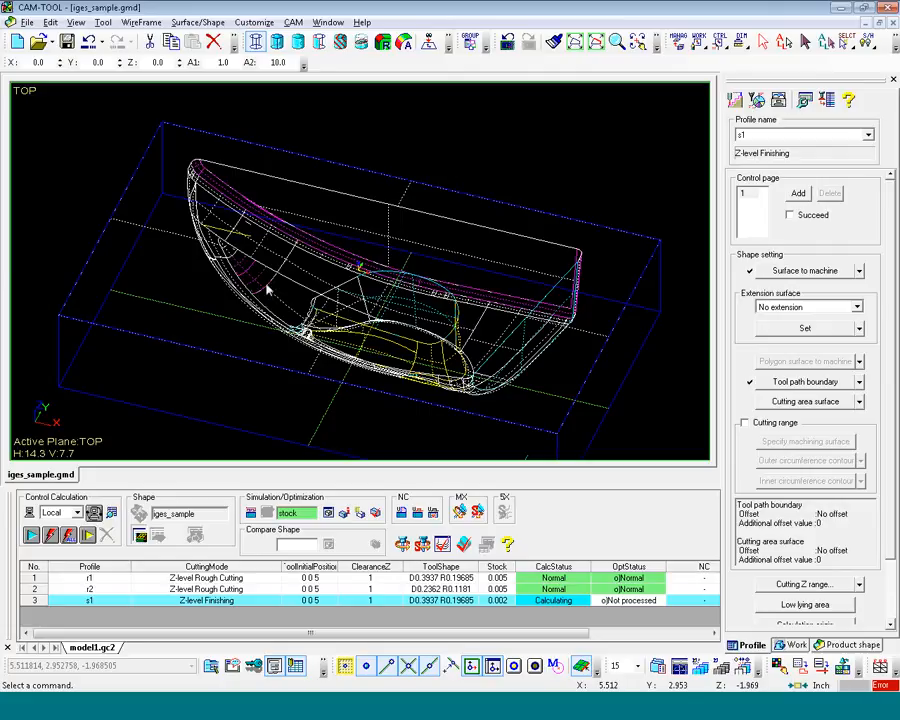
- Start a new Re-machining profile named s2 and continue to its tool settings
left_click(293, 22)
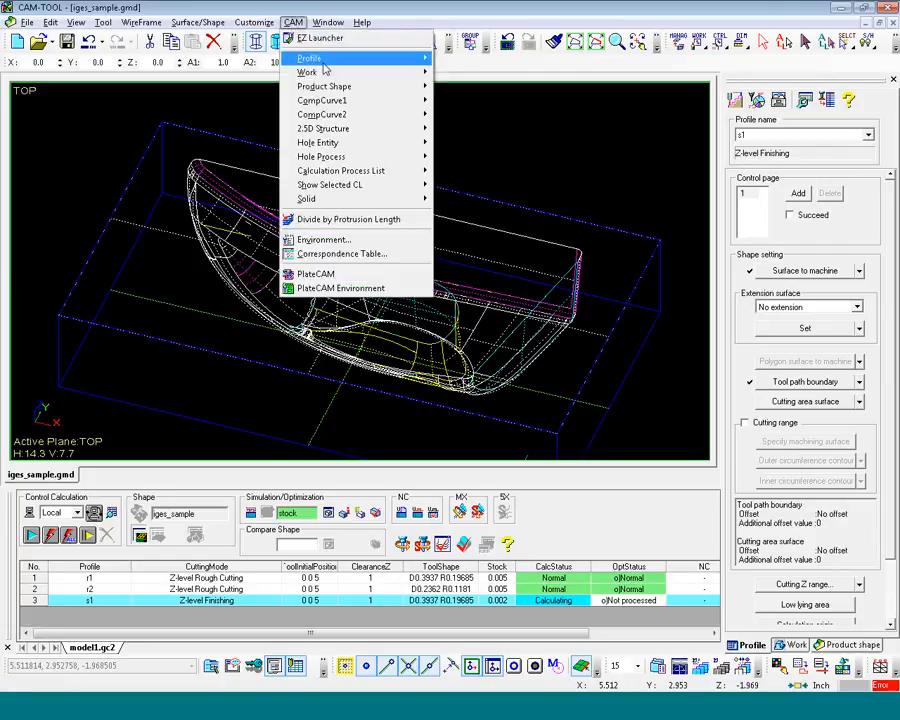
mouse_move(330, 58)
left_click(468, 58)
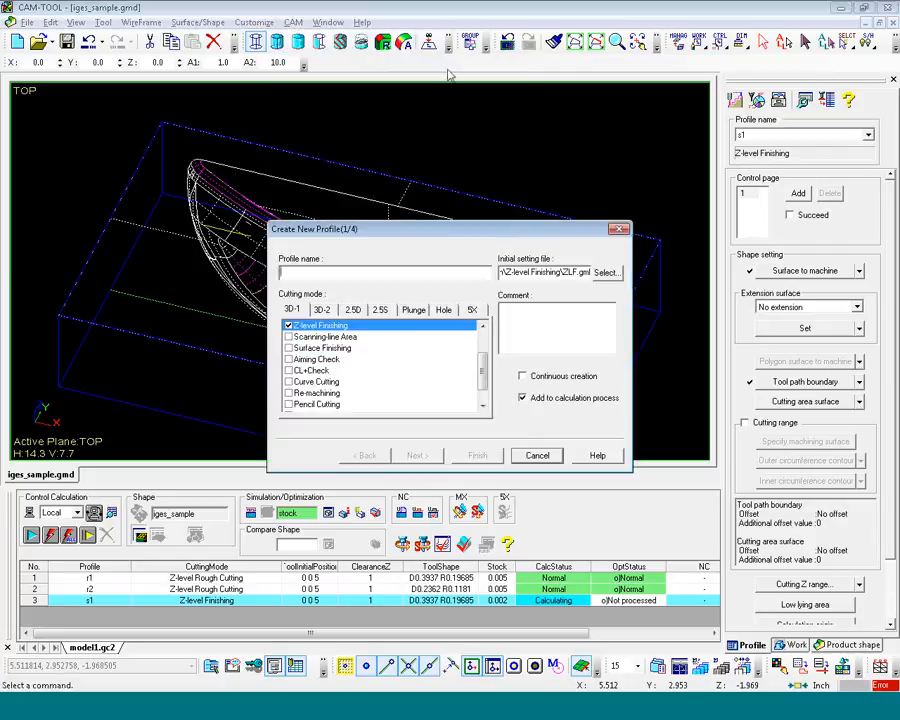
left_click(316, 393)
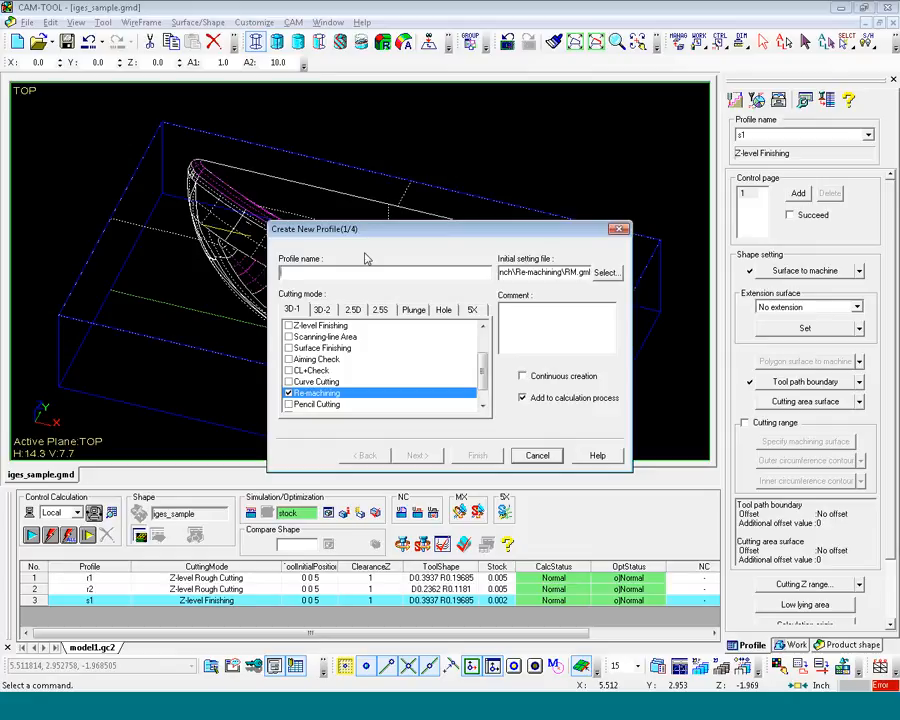
type("s1")
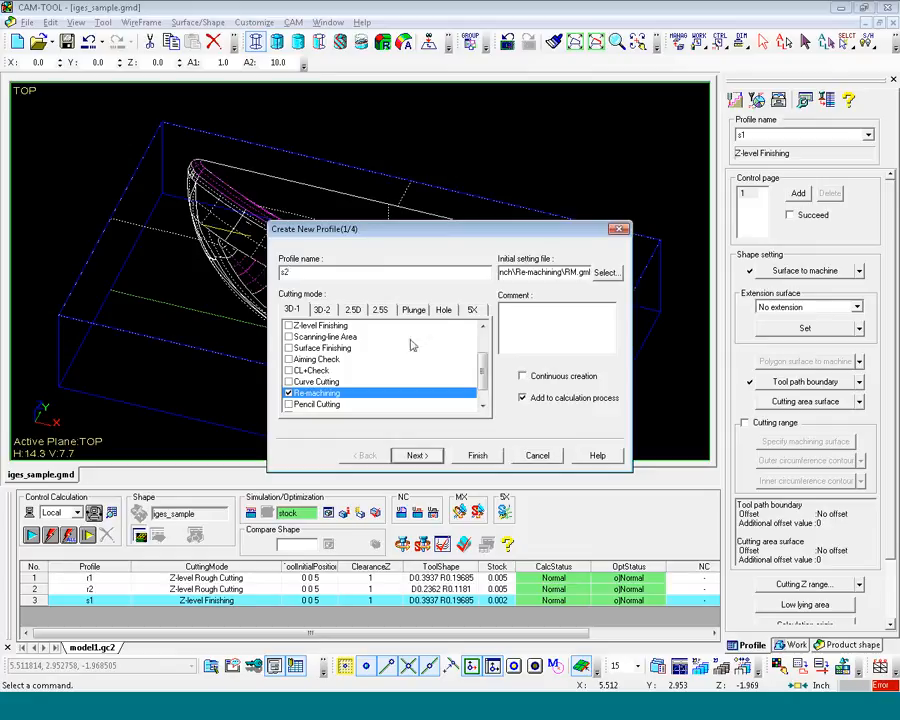
left_click(417, 455)
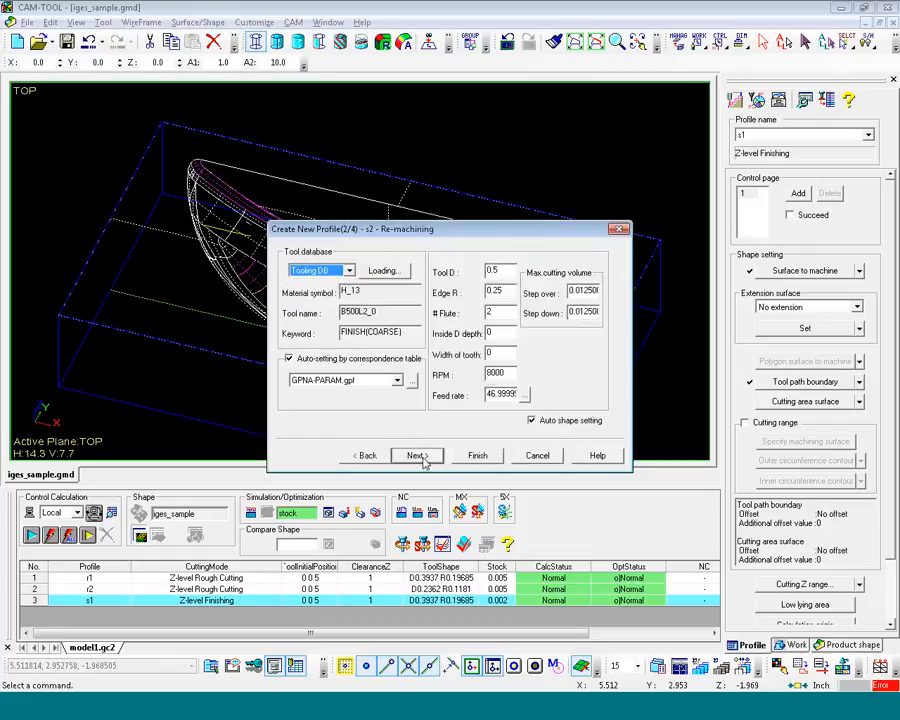
- Choose the Tialn 6mm ball cutter TIALN_6X5L from the tooling database for s2, with the STEEL_BELOW_25_HRC SEMI-FINISH cutting condition
left_click(397, 270)
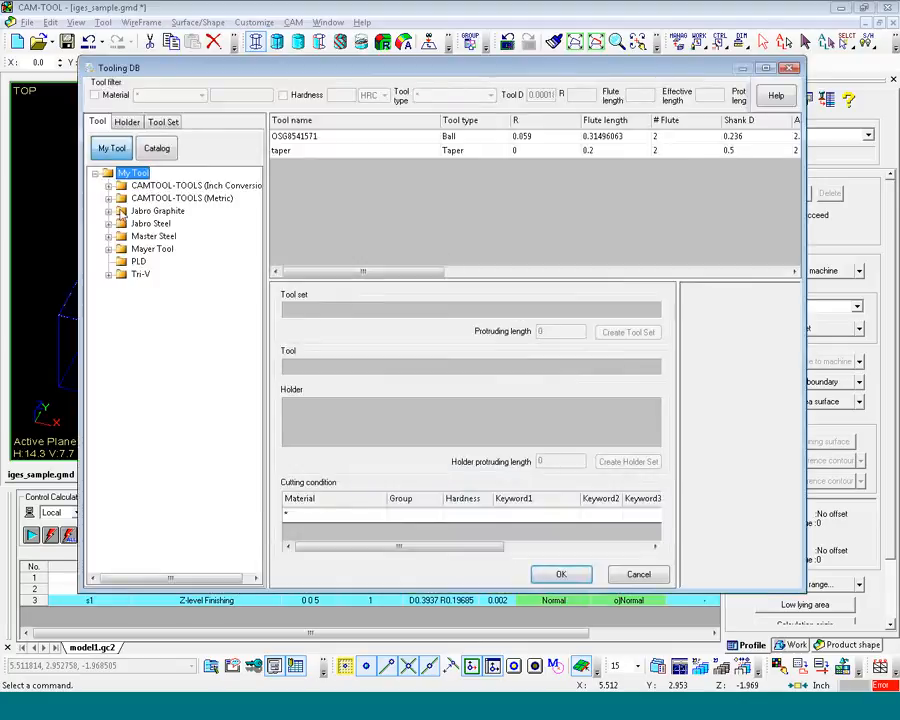
left_click(108, 186)
left_click(121, 198)
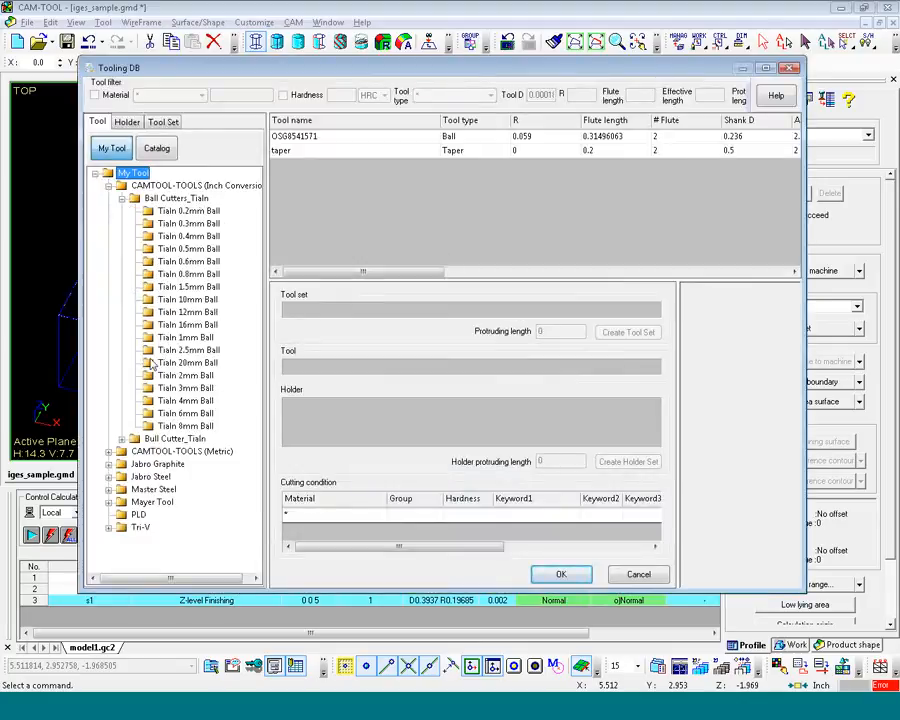
left_click(200, 412)
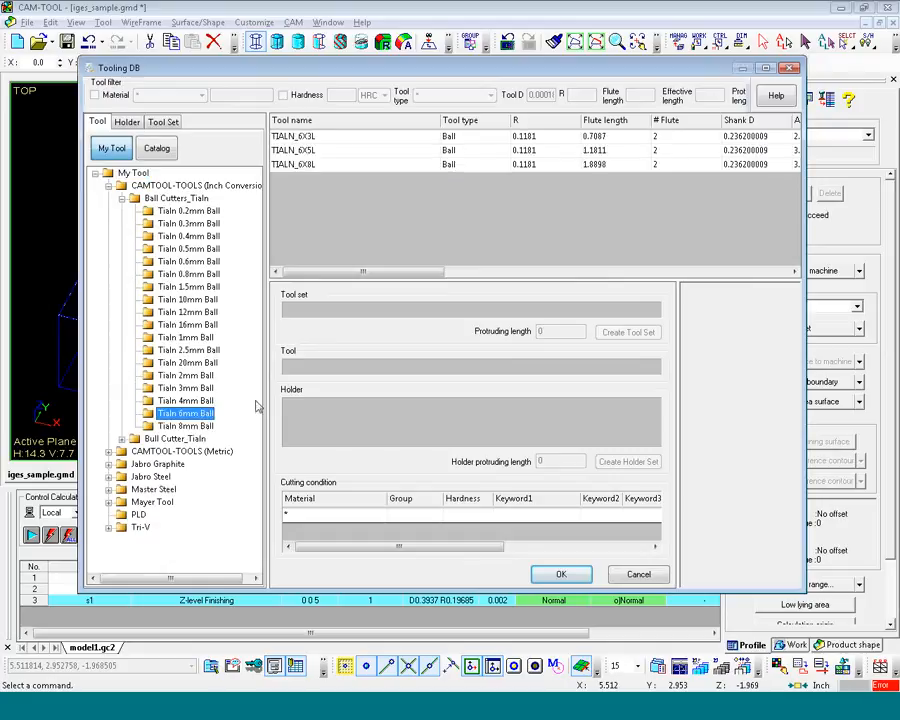
left_click(322, 151)
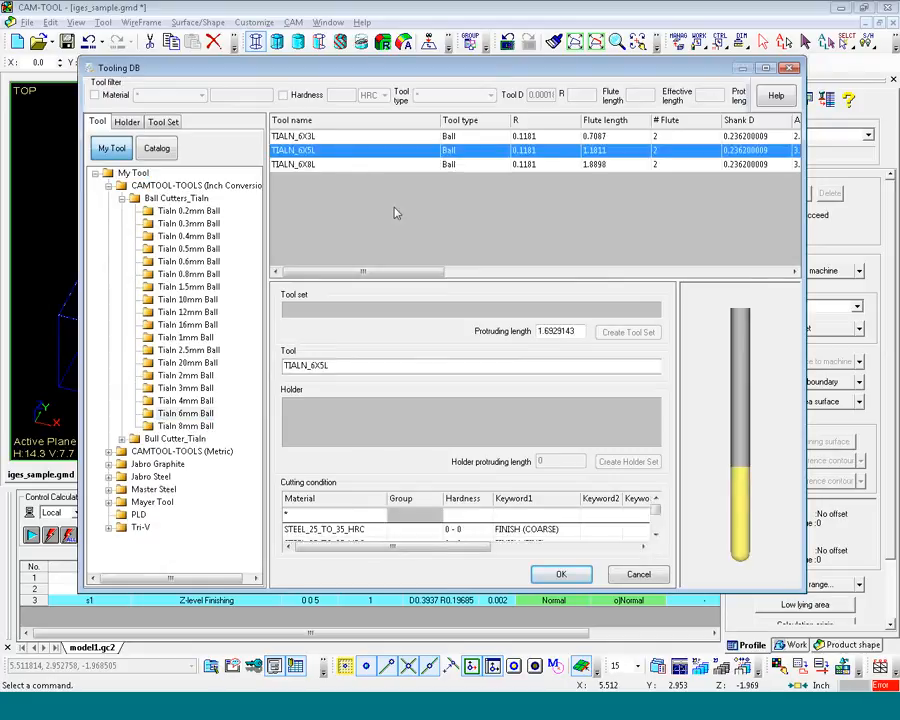
left_click(655, 534)
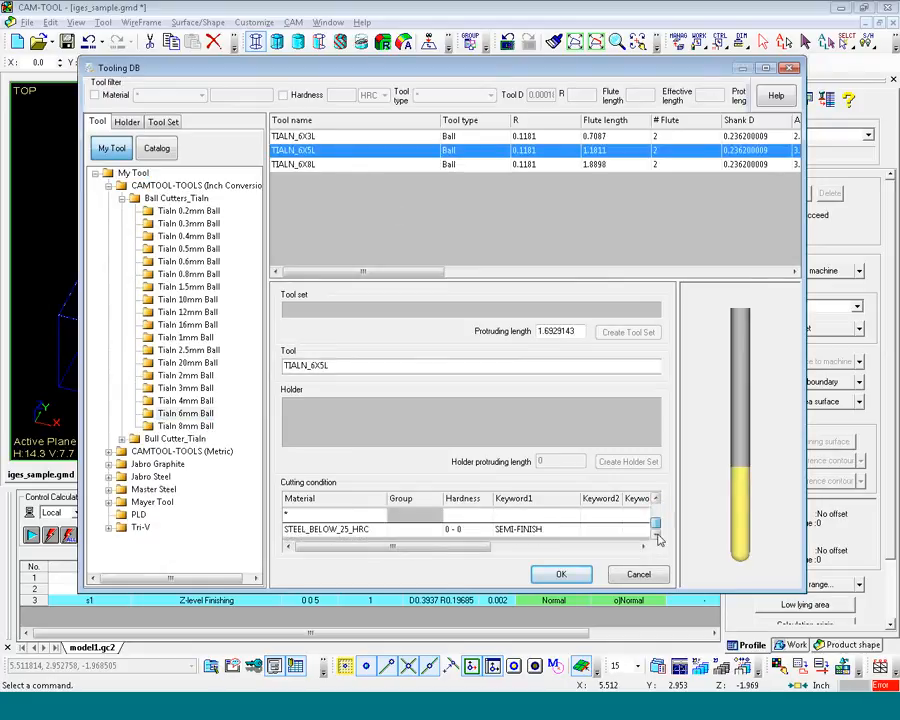
left_click(530, 531)
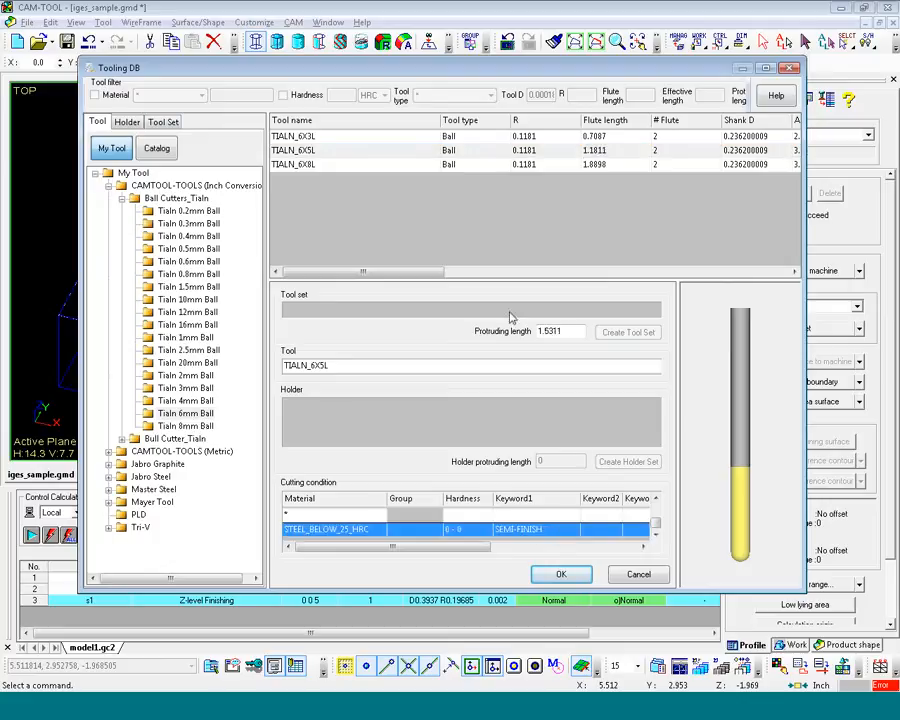
- Assign holder LINDEX_C4007_0016B from CAMTOOL-TOOLS to s2's 6 mm ball cutter and set the protruding length to 2
left_click(127, 121)
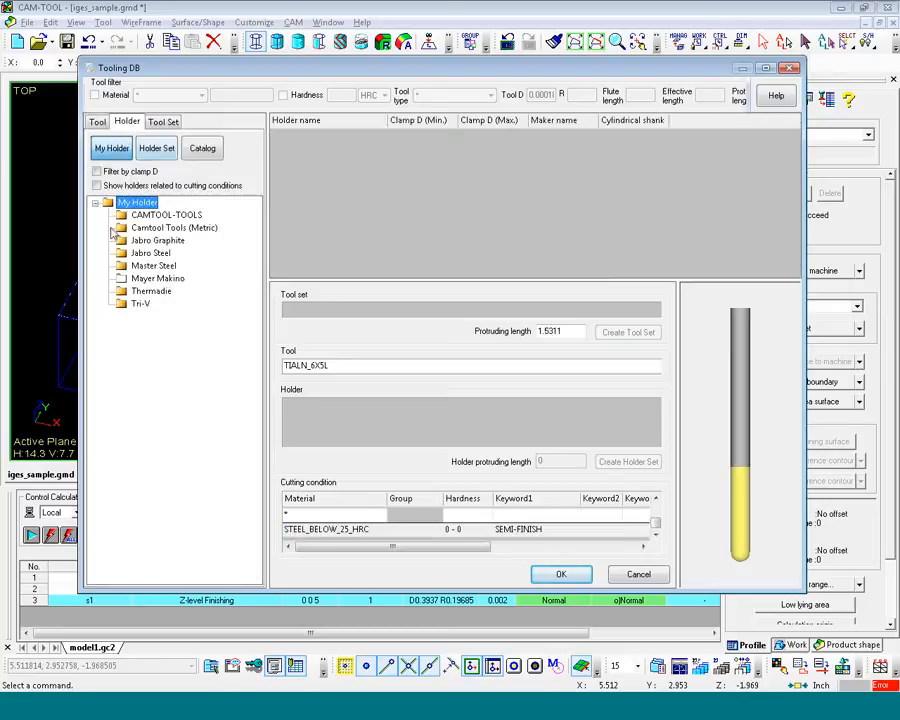
left_click(166, 215)
left_click(295, 164)
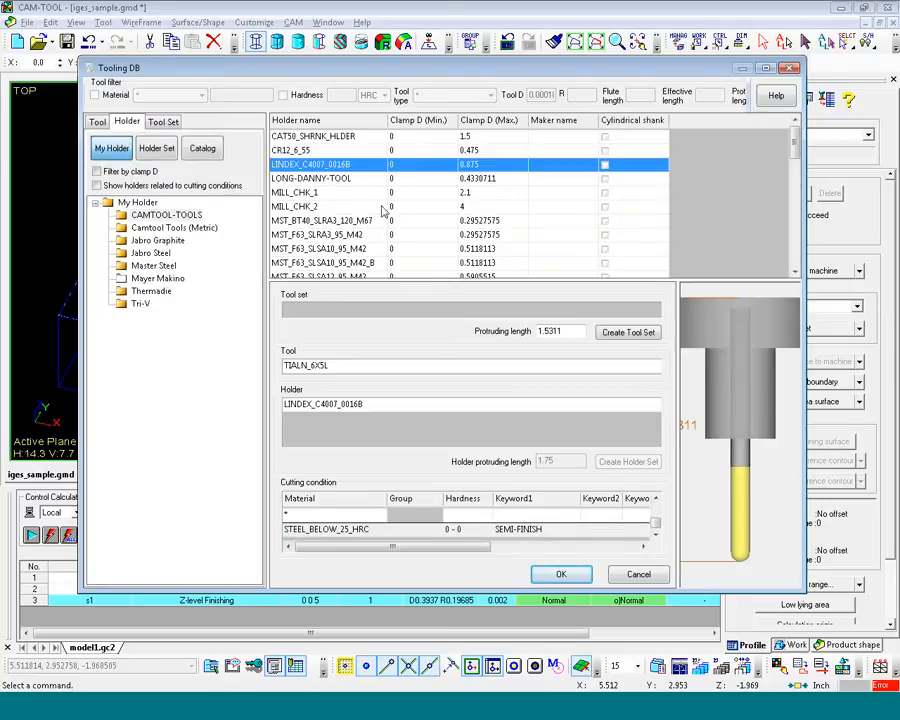
double_click(572, 331)
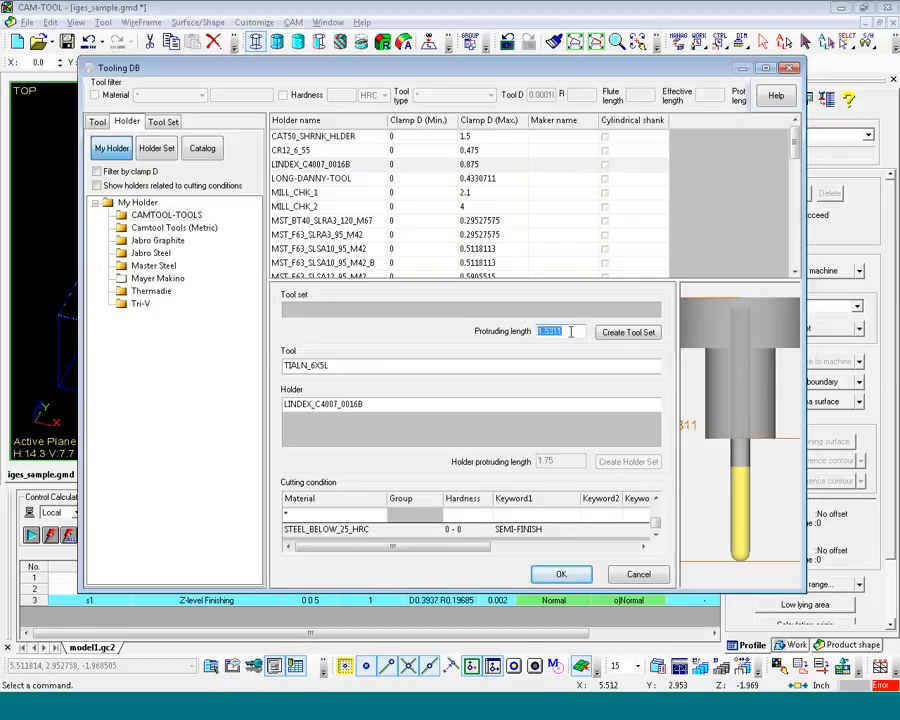
type("2")
key("Tab")
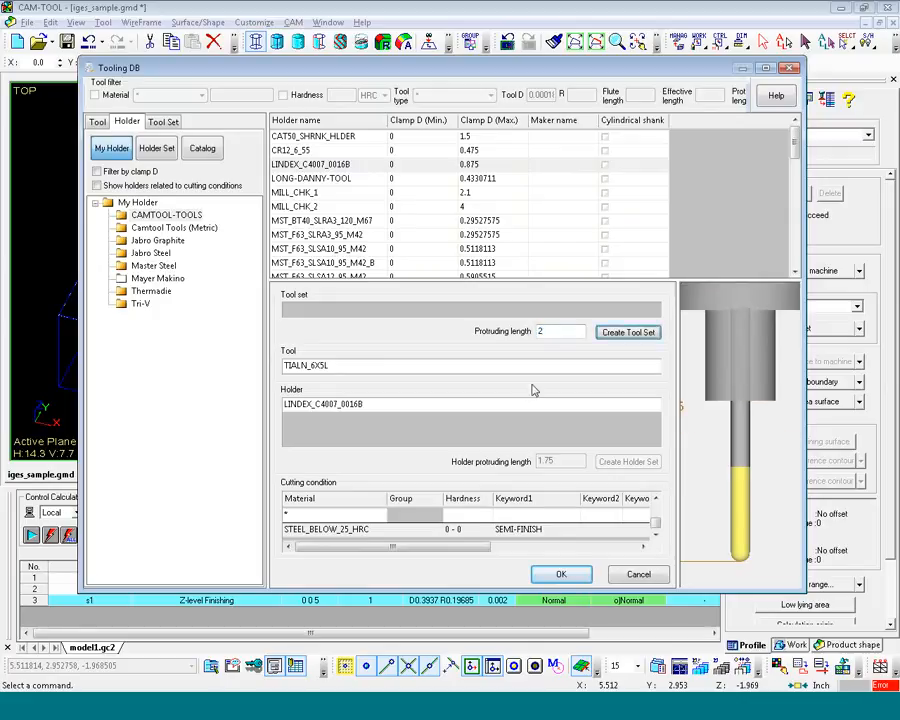
- Finish creating profile s2 with the chosen tool set, and set its last-used tool radius to 0.2 and stock to 0.002
left_click(562, 575)
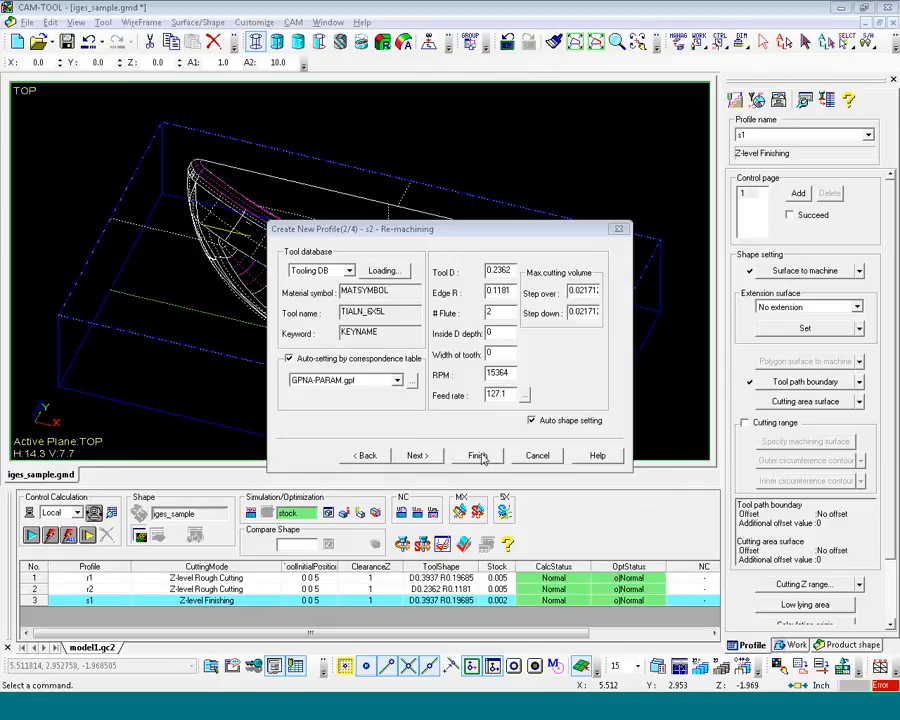
left_click(479, 456)
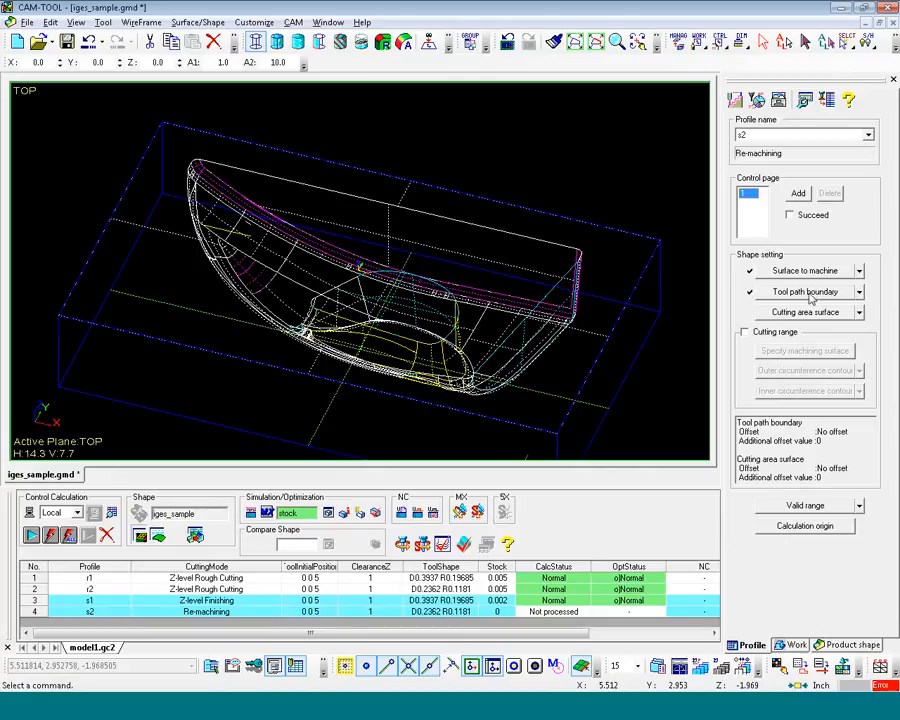
left_click(735, 103)
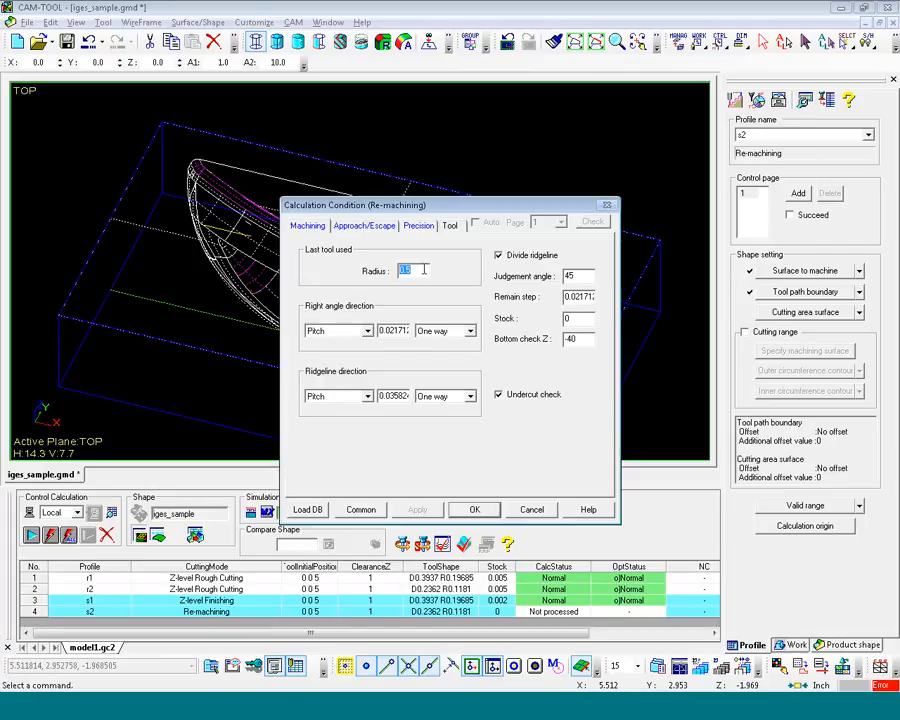
type(".2")
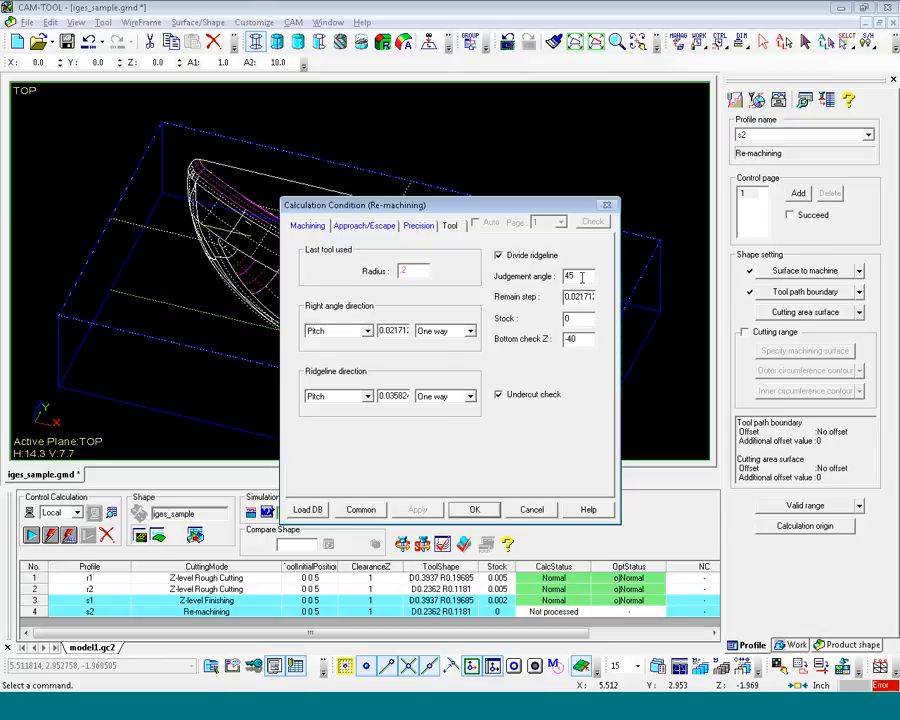
left_click_drag(592, 297, 552, 298)
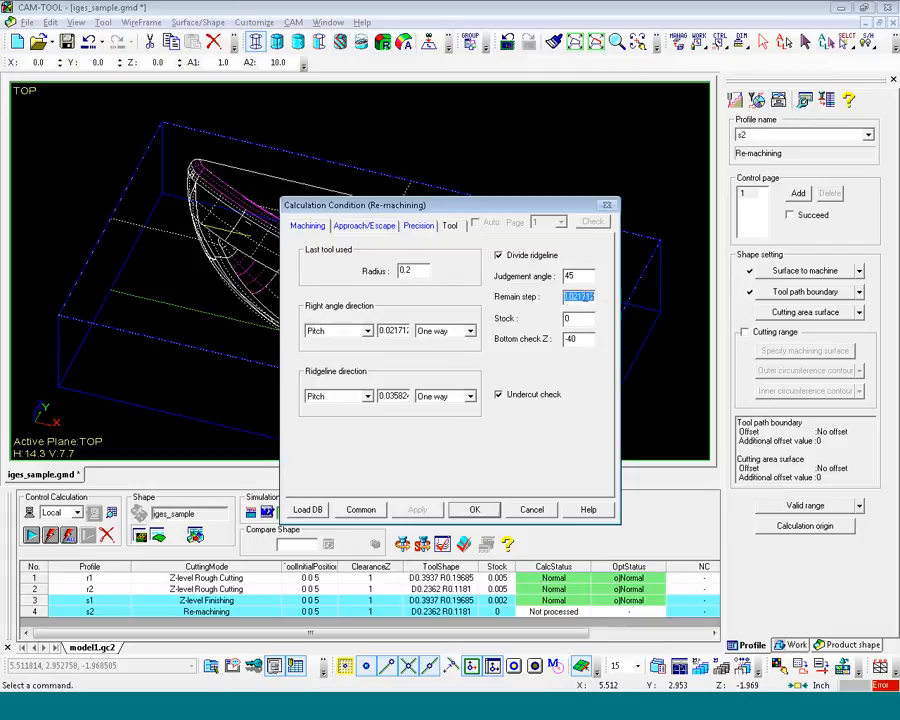
double_click(577, 319)
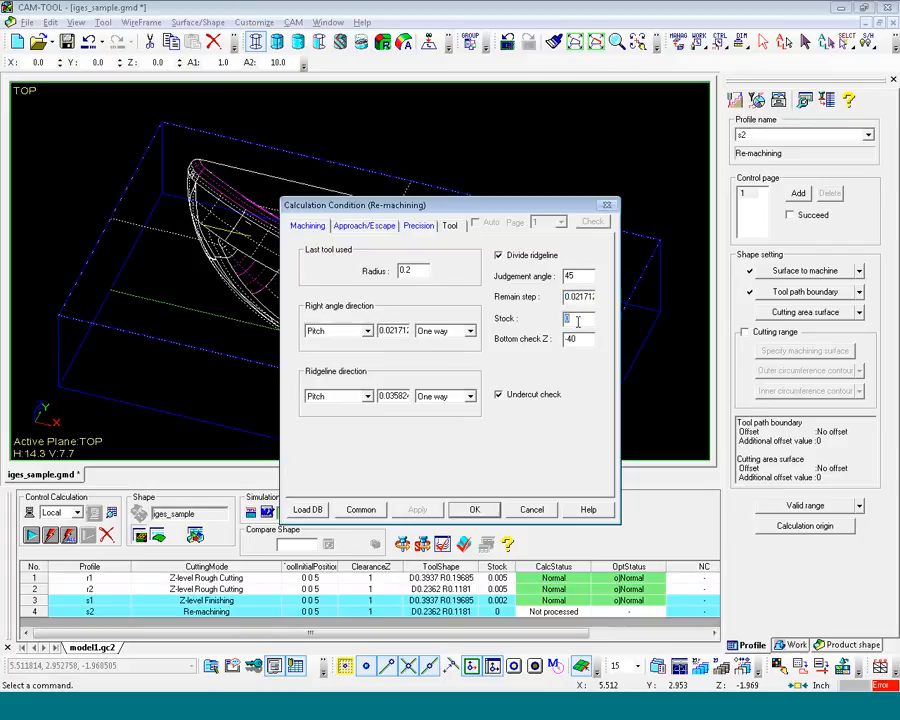
type("0.002")
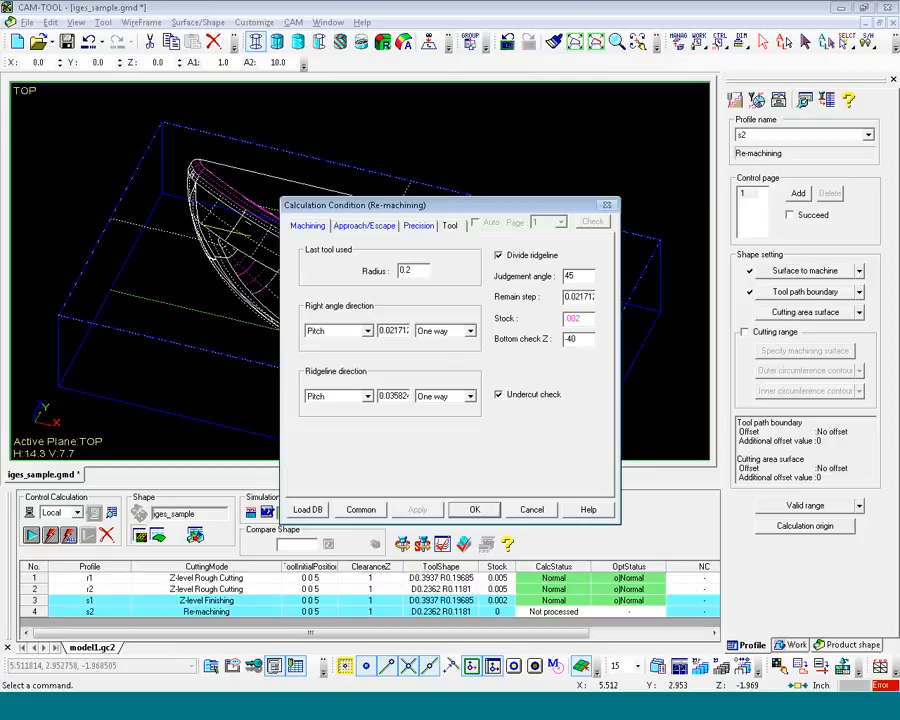
left_click(478, 510)
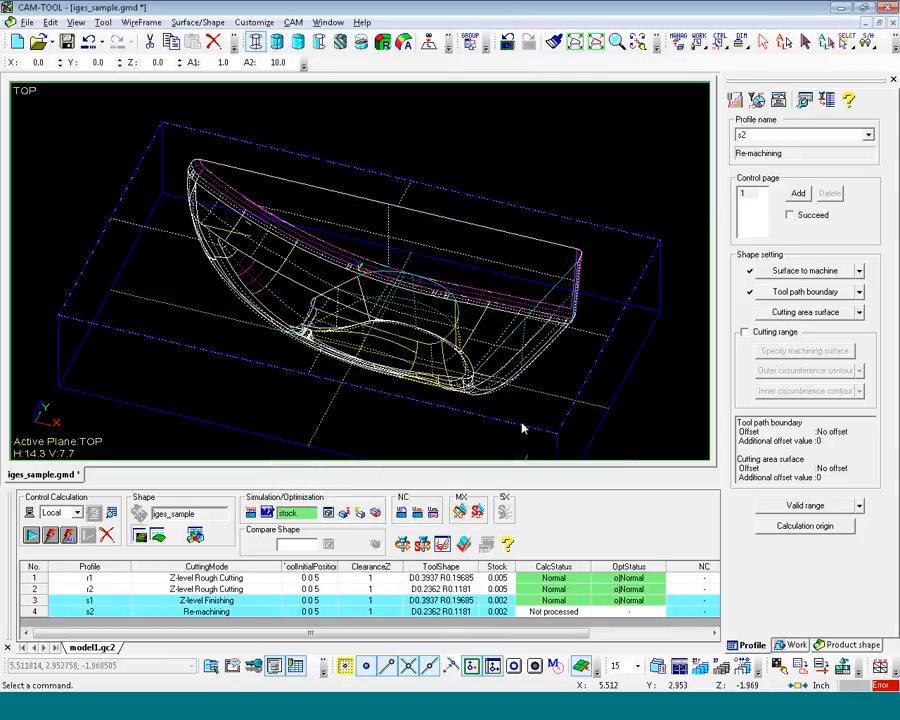
- Enable optimization for the re-machining profile s2 and start its calculation
left_click(250, 516)
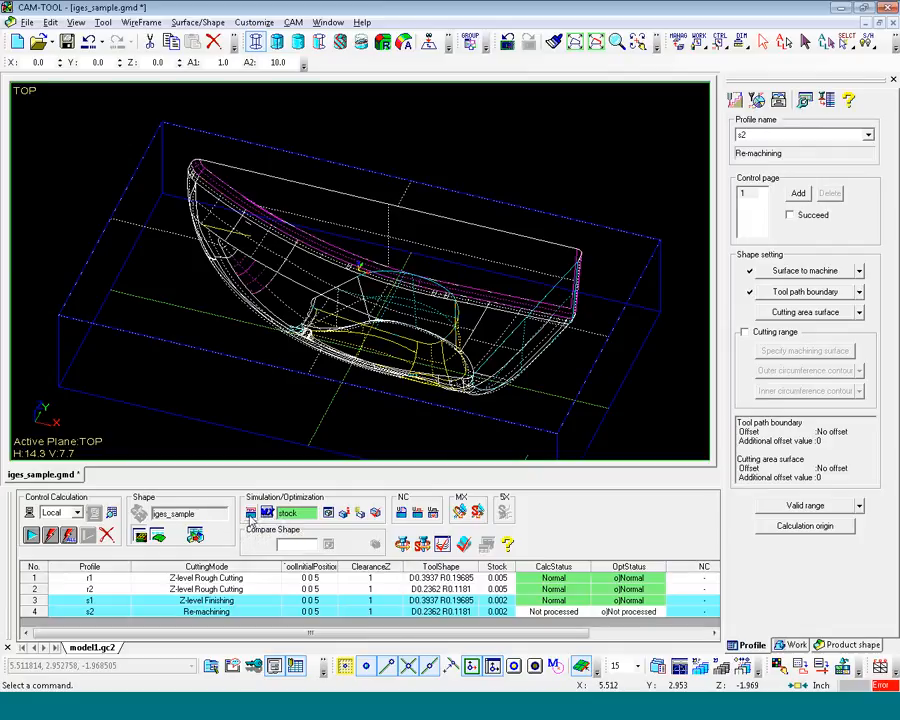
left_click(32, 536)
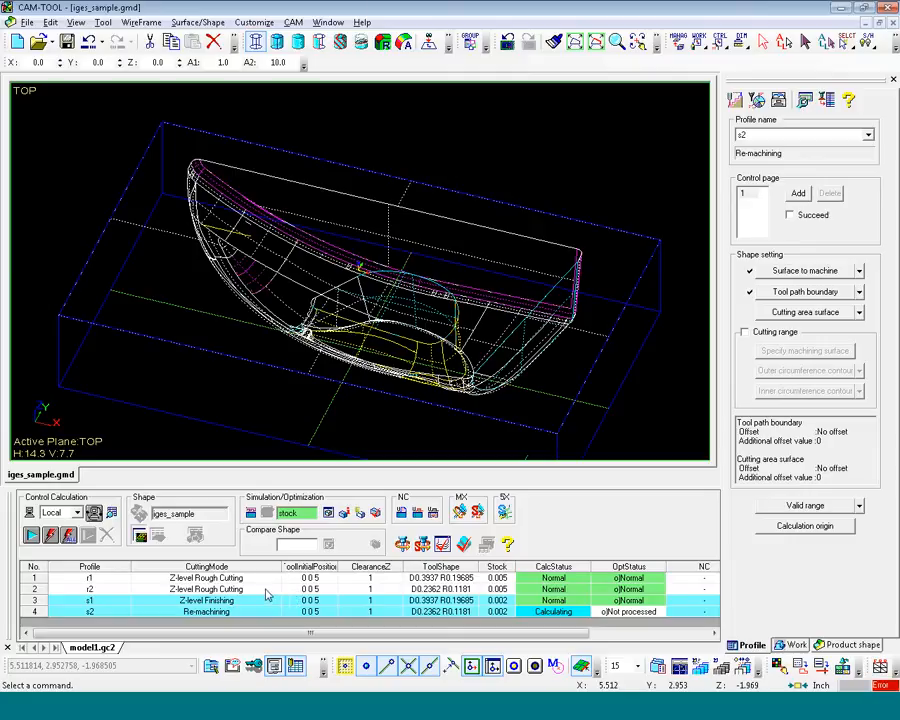
- Examine r2's calculated and optimized roughing toolpaths and s1's finishing toolpath from several angles
left_click(259, 590)
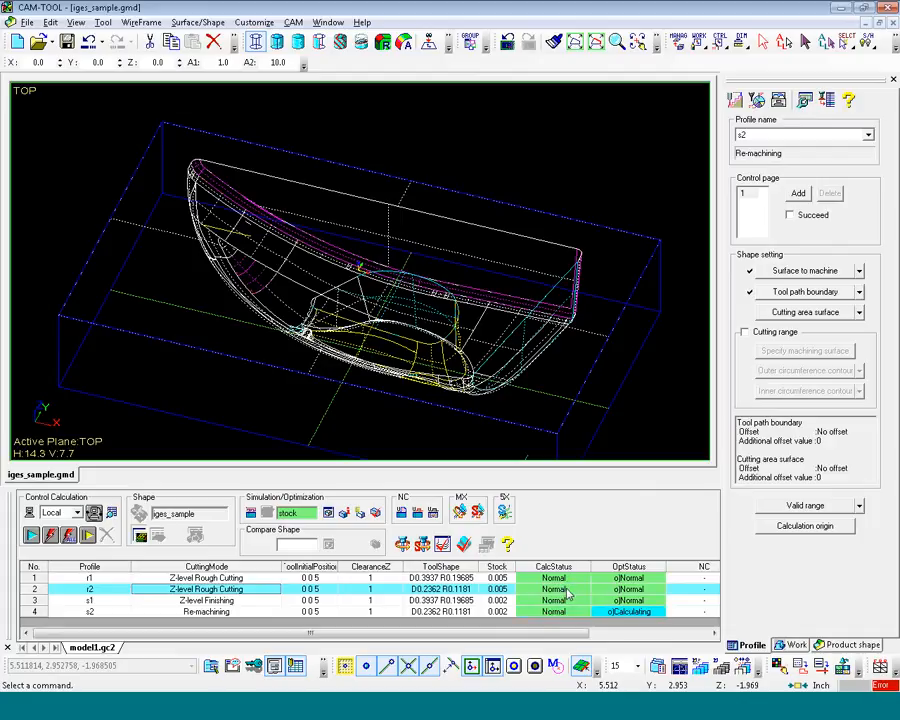
left_click(565, 592)
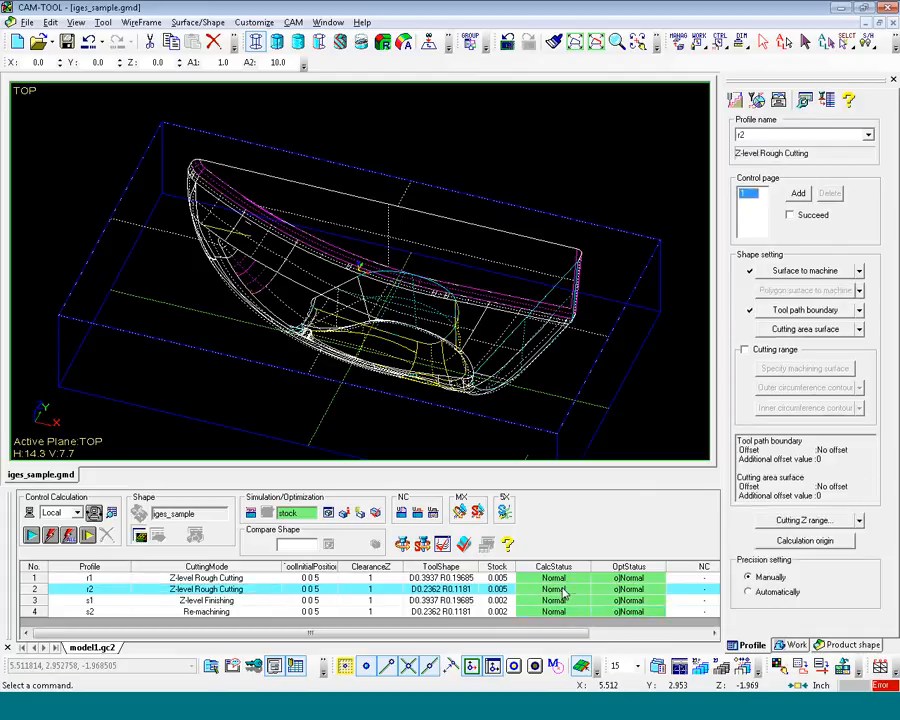
middle_click_drag(572, 264, 520, 269)
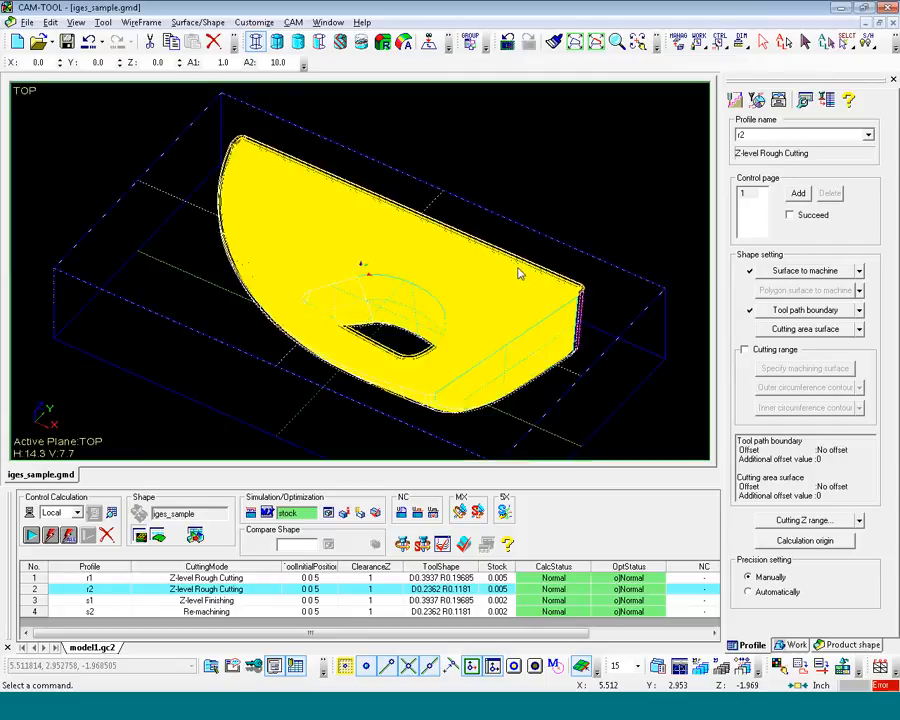
left_click(630, 590)
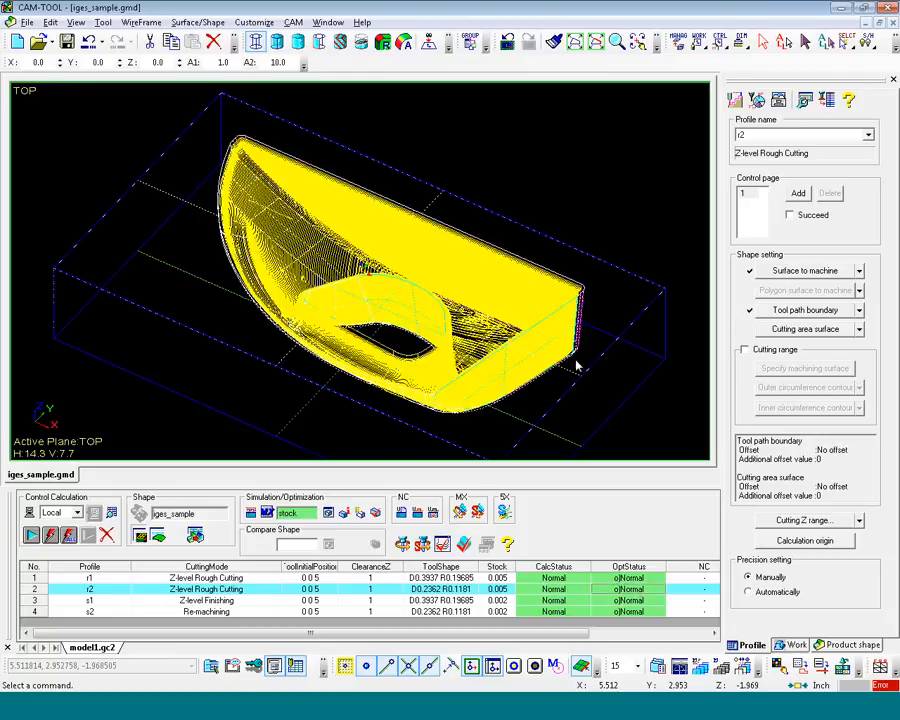
middle_click_drag(529, 313, 595, 321)
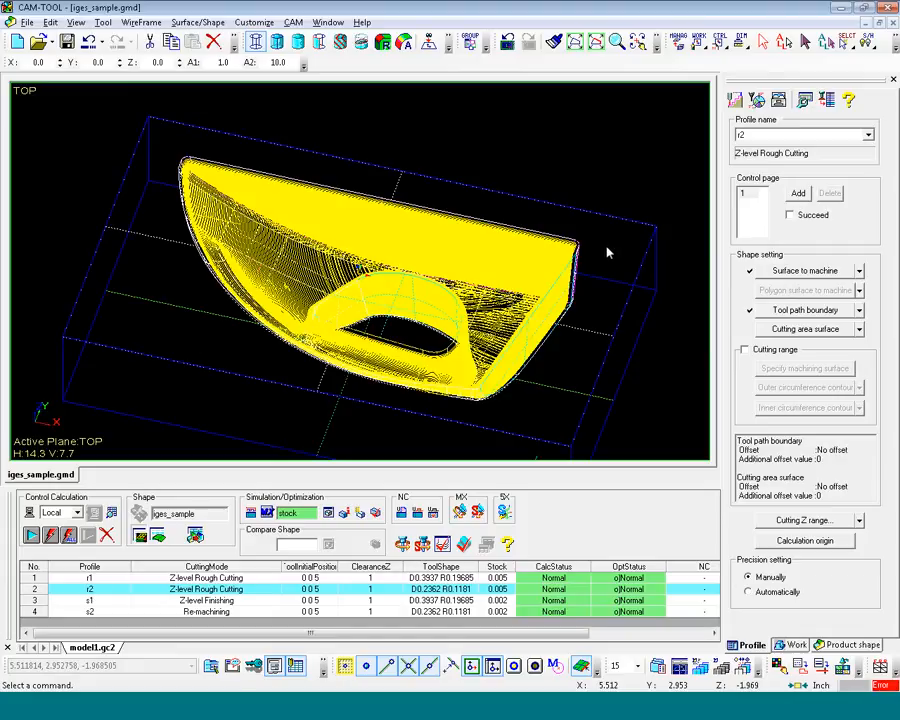
left_click(240, 601)
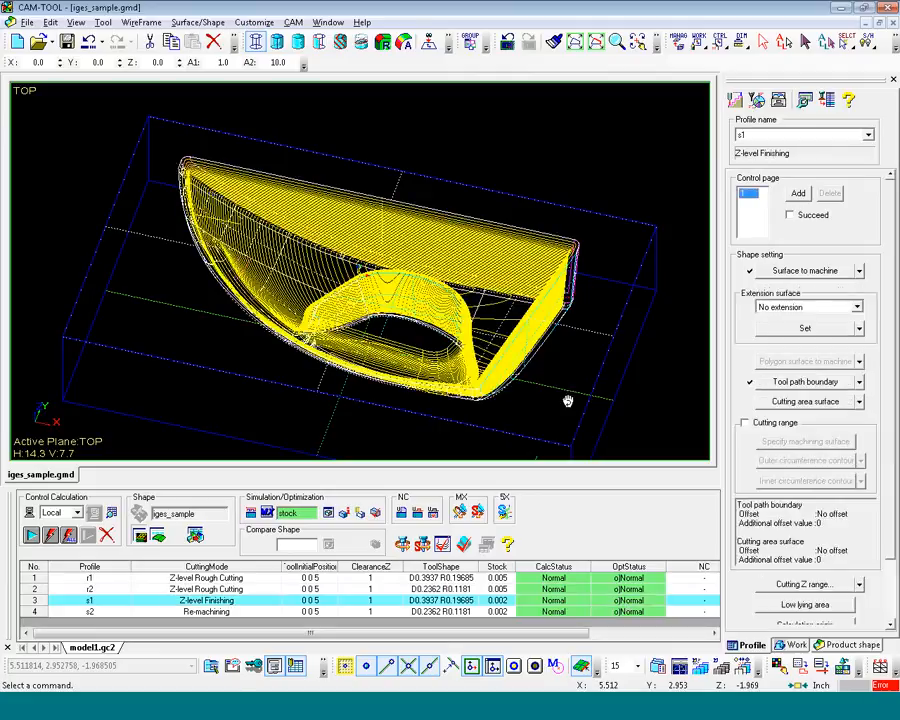
middle_click_drag(568, 401, 426, 362)
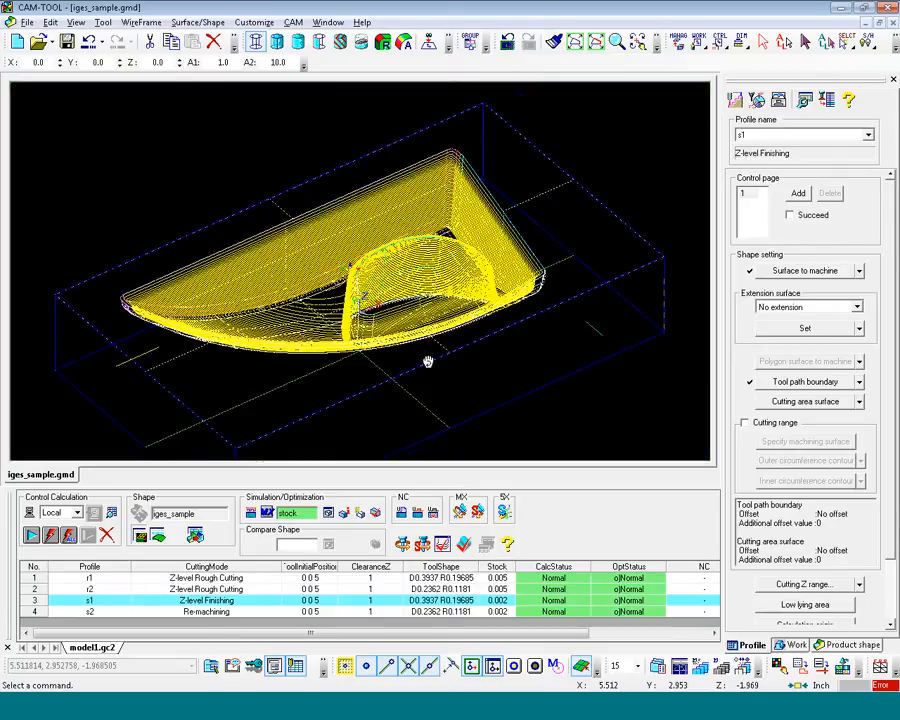
- Examine s2's optimized re-machining toolpath along the inner corners and around the central opening, up close and on the whole part
left_click(628, 612)
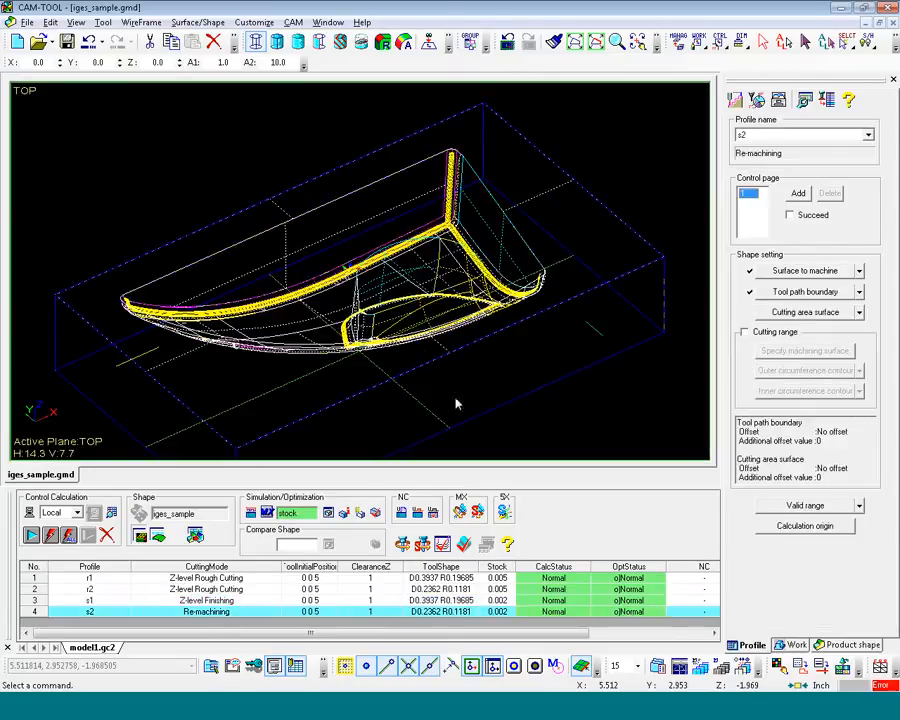
middle_click_drag(351, 368, 488, 348)
middle_click_drag(533, 328, 388, 410)
scroll(412, 103, "up", 10)
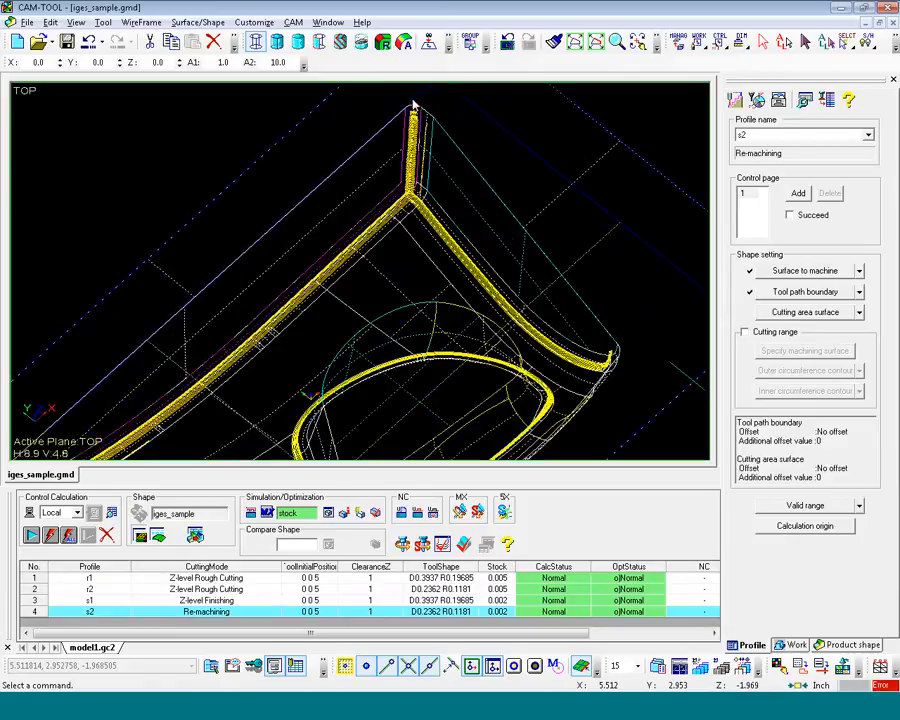
scroll(412, 221, "up", 10)
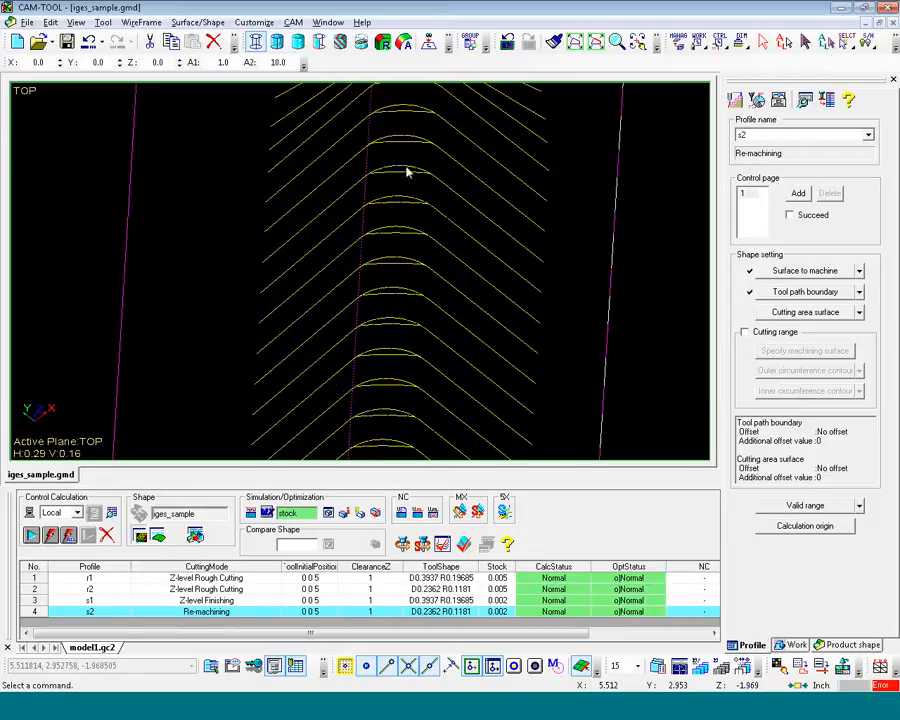
scroll(441, 343, "down", 1)
scroll(441, 343, "down", 15)
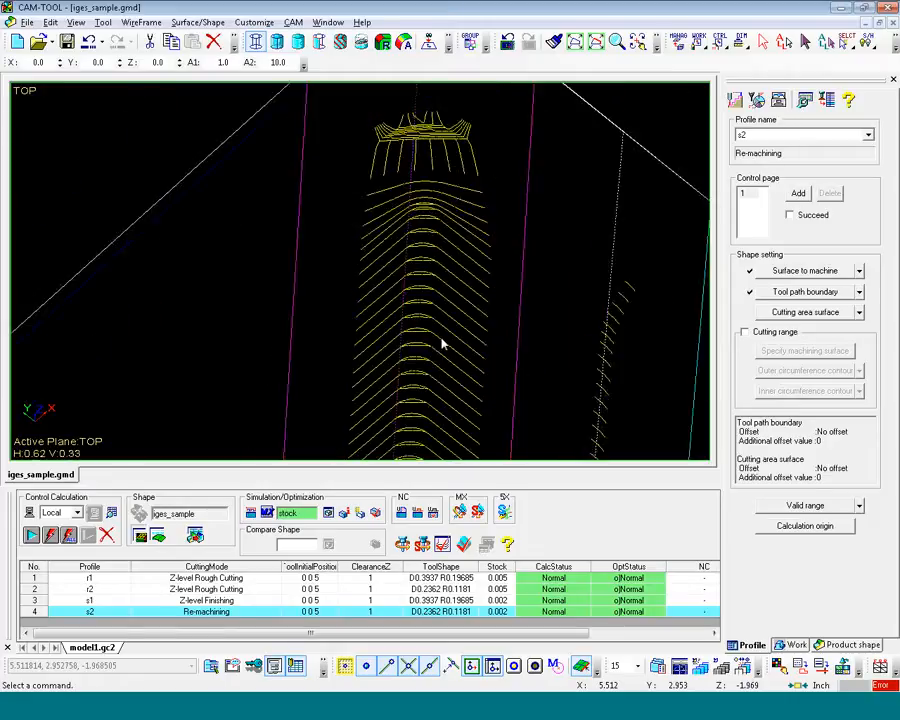
scroll(483, 315, "down", 6)
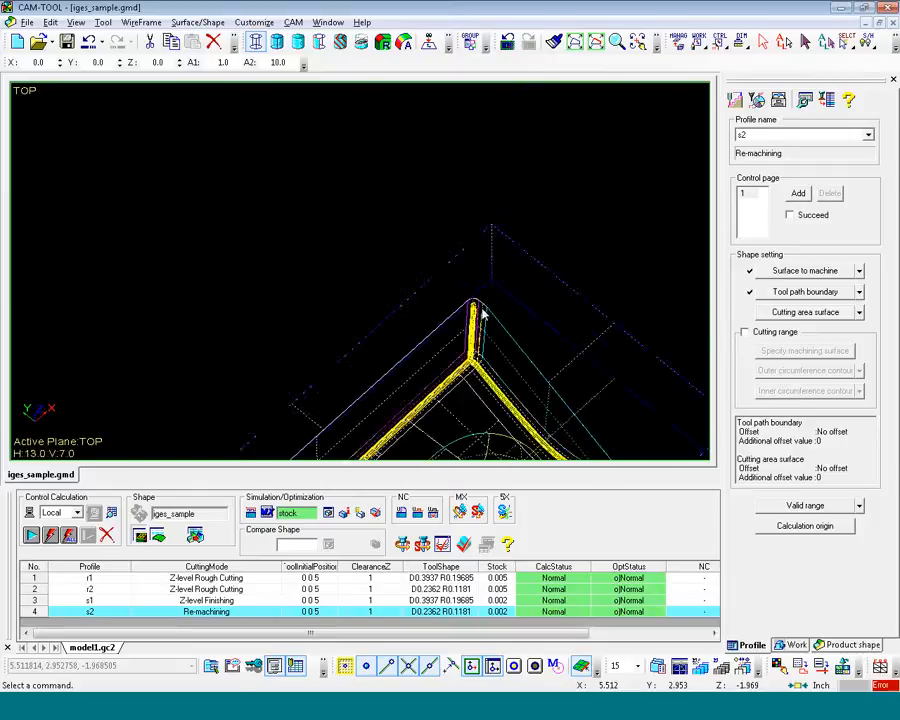
middle_click_drag(517, 368, 275, 361)
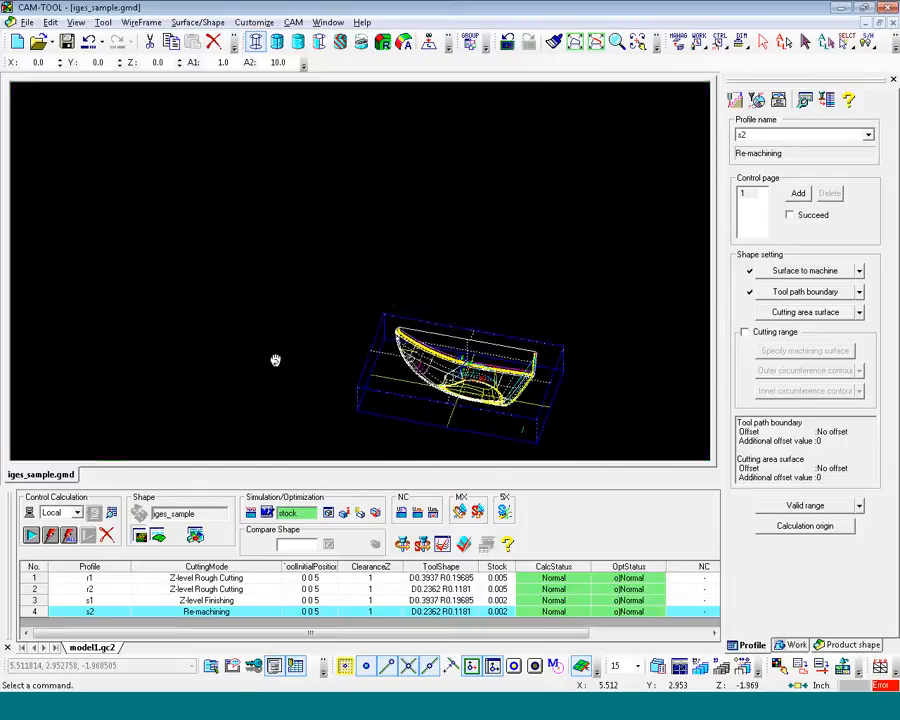
left_click(575, 41)
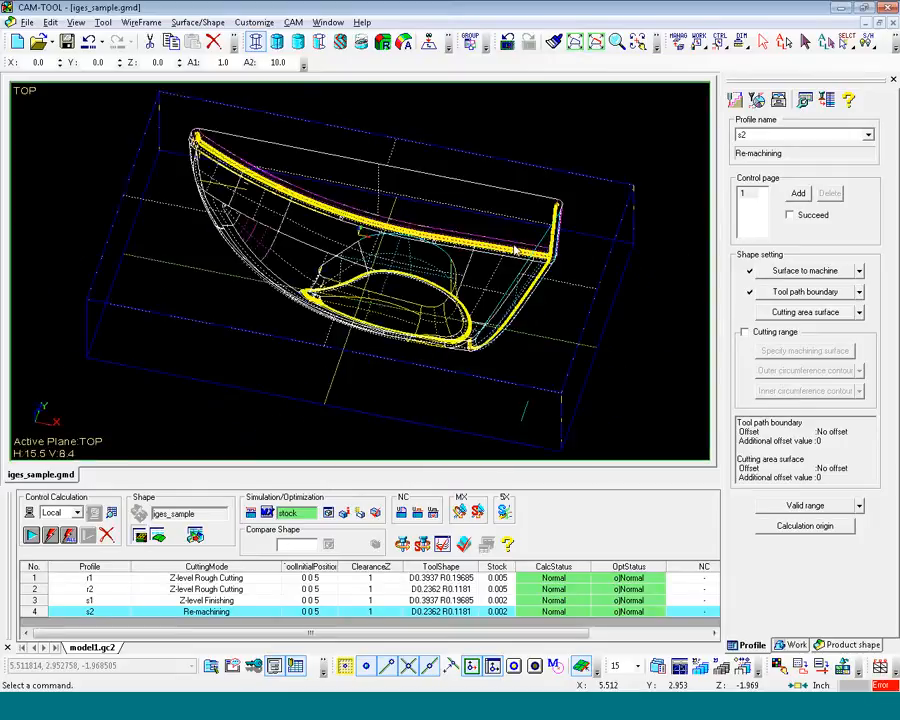
middle_click_drag(378, 303, 460, 328)
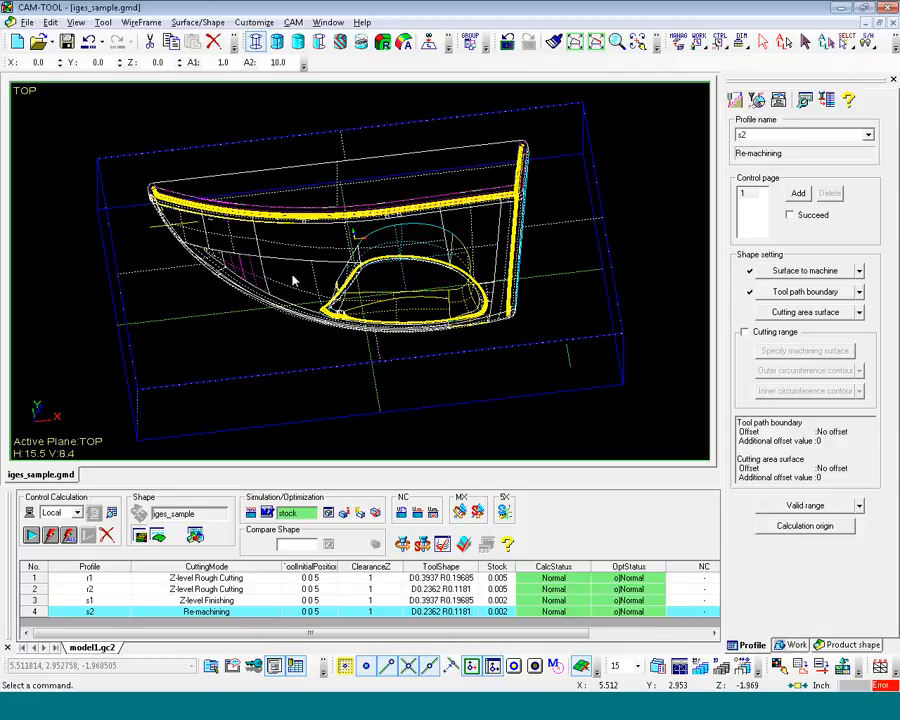
- Copy the Z-level finishing process s1 as f1, adding it after the last process
left_click(110, 602)
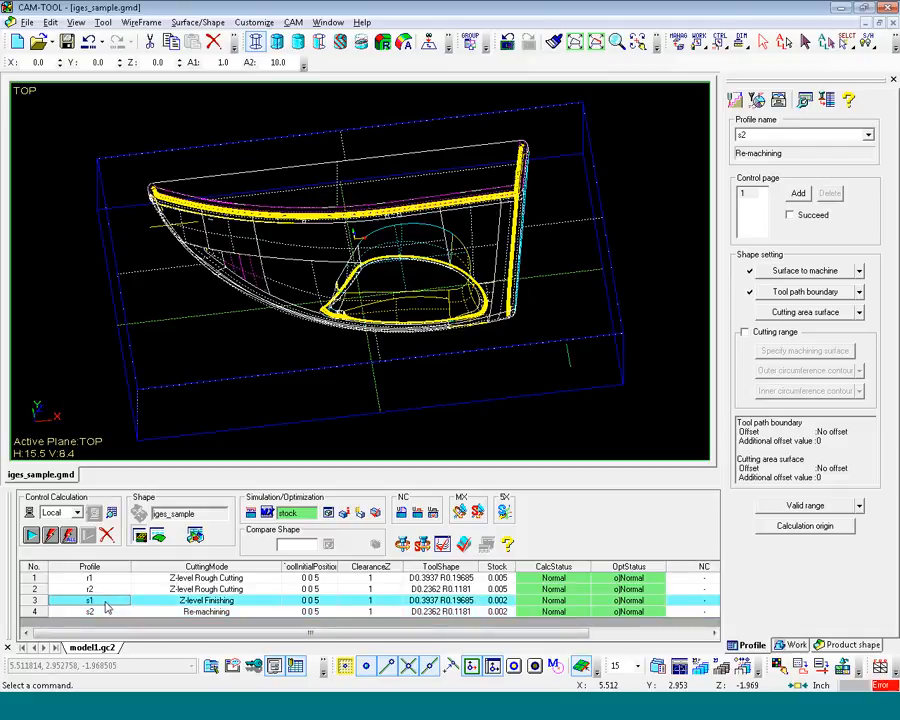
right_click(107, 606)
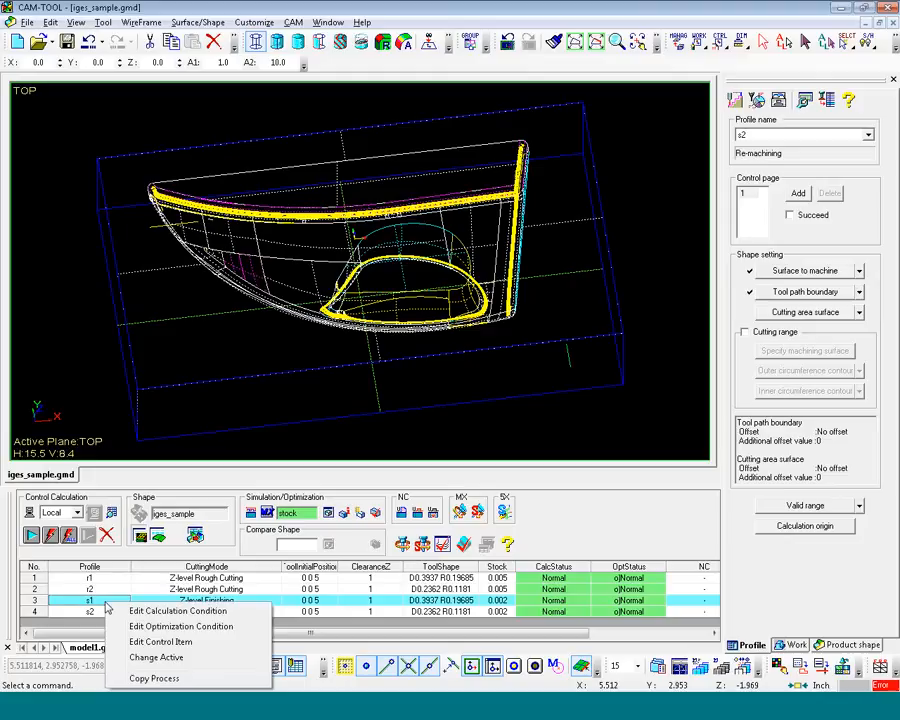
left_click(153, 679)
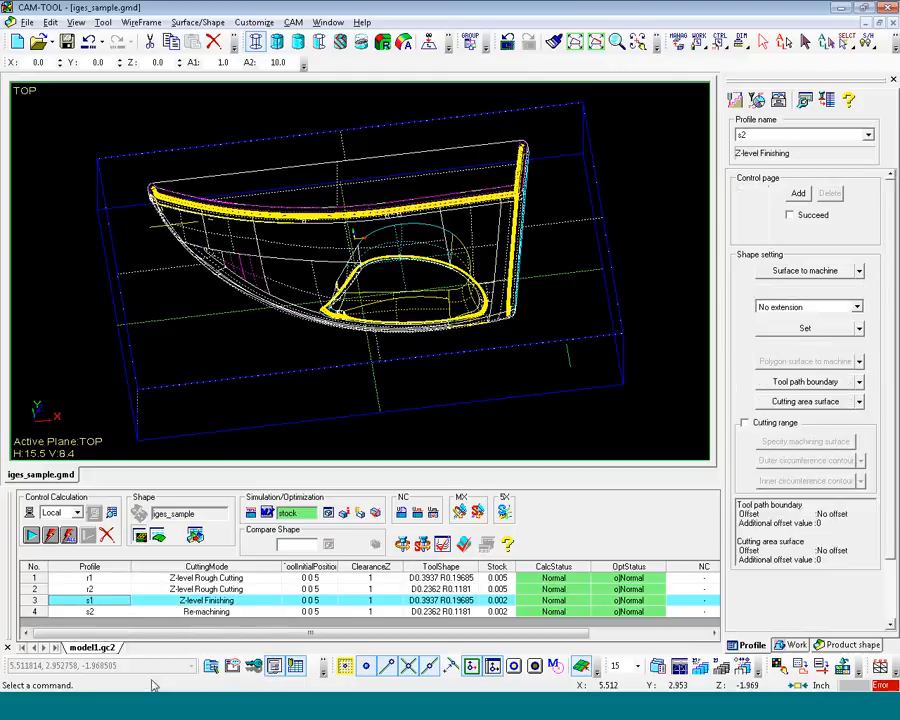
type("f1")
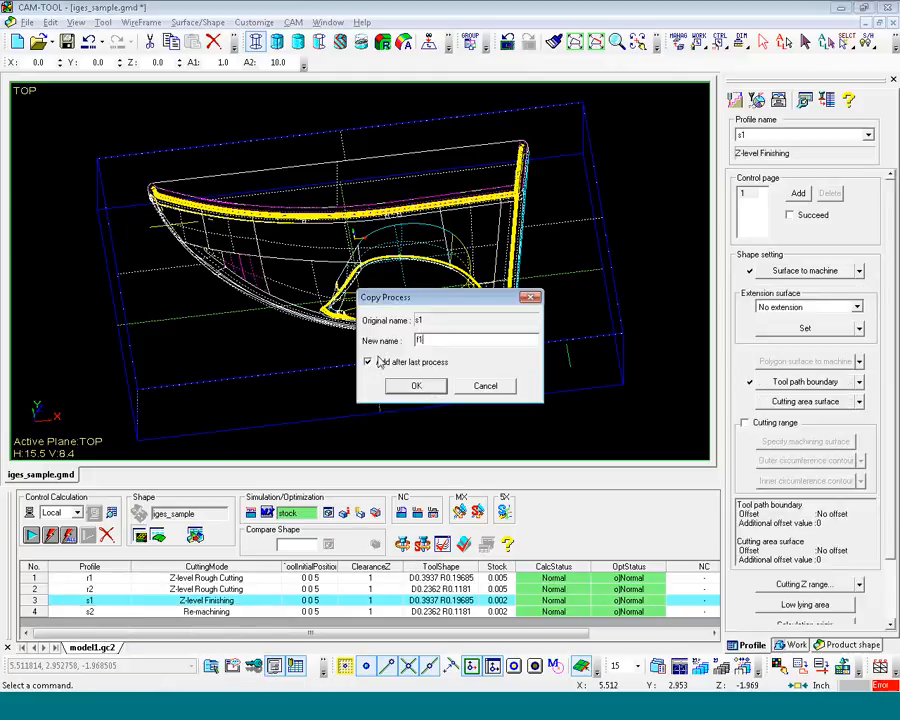
left_click(437, 387)
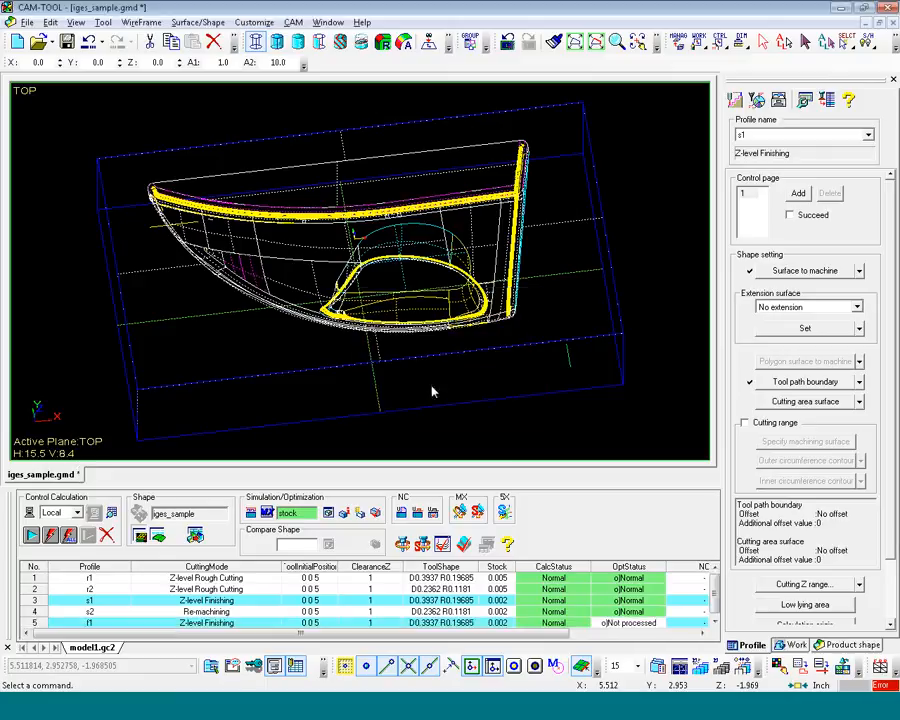
- Copy the re-machining process s2 as f2, adding it after the last process
left_click(105, 612)
right_click(105, 616)
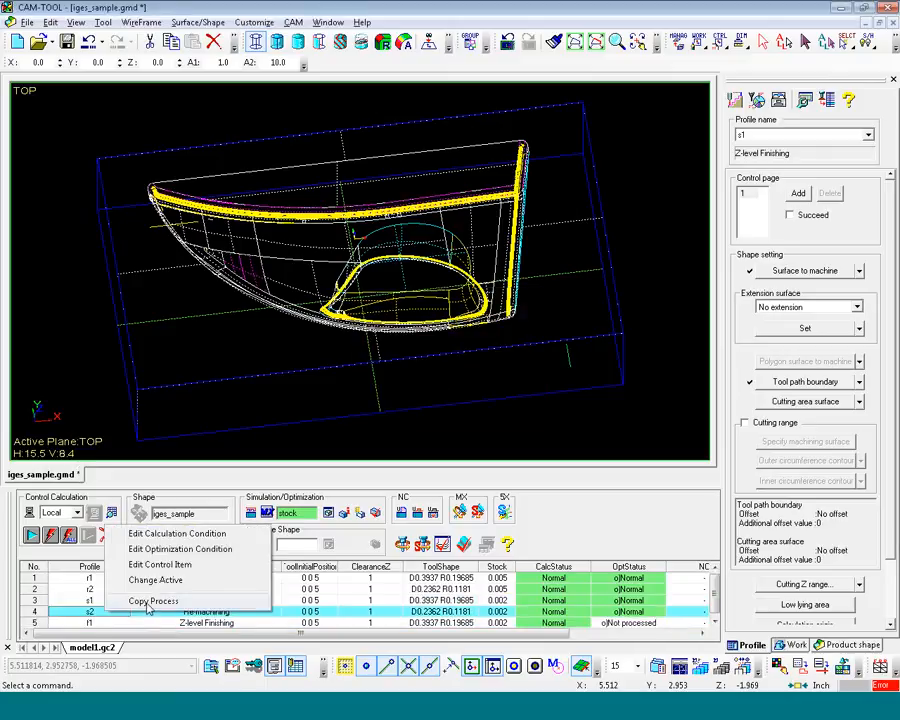
left_click(153, 601)
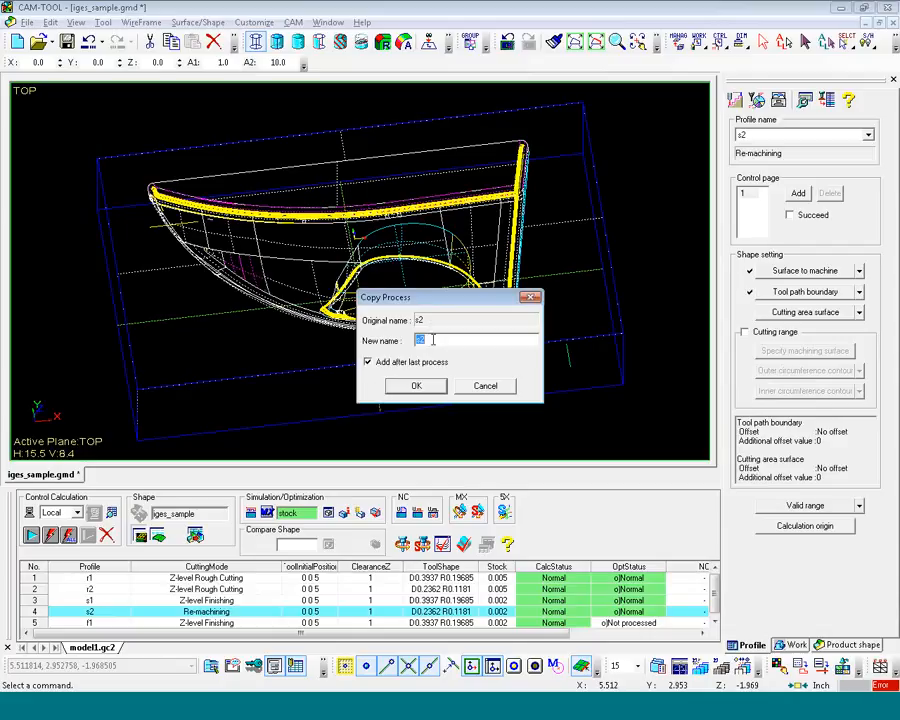
key("BackSpace")
type("f2")
left_click(417, 386)
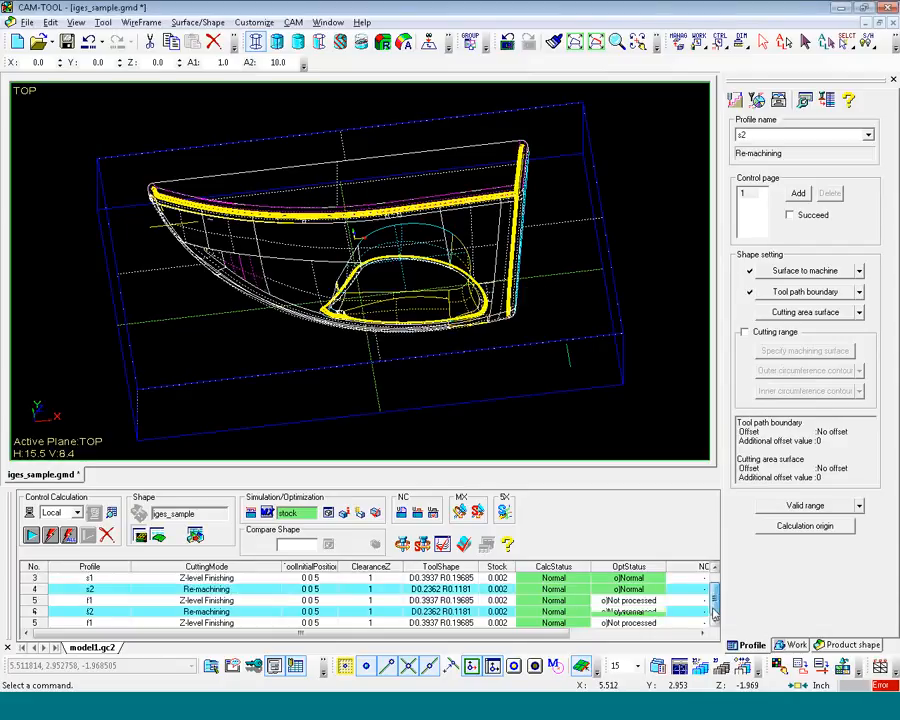
- Set the stock of Z-level finishing profile f1 to 0 and enable offset cutting in its calculation conditions
left_click(96, 601)
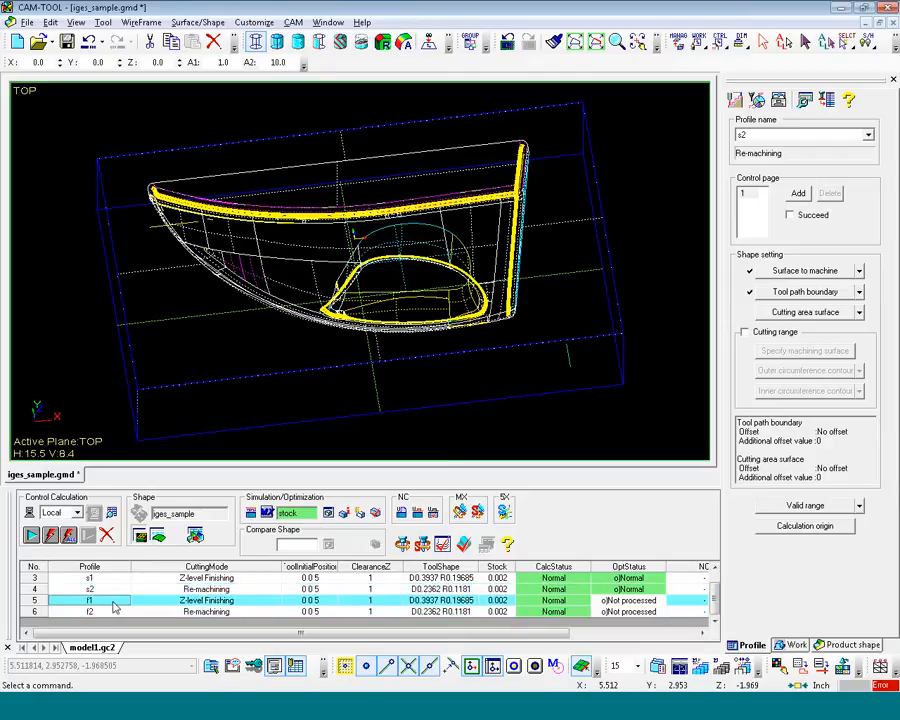
right_click(97, 604)
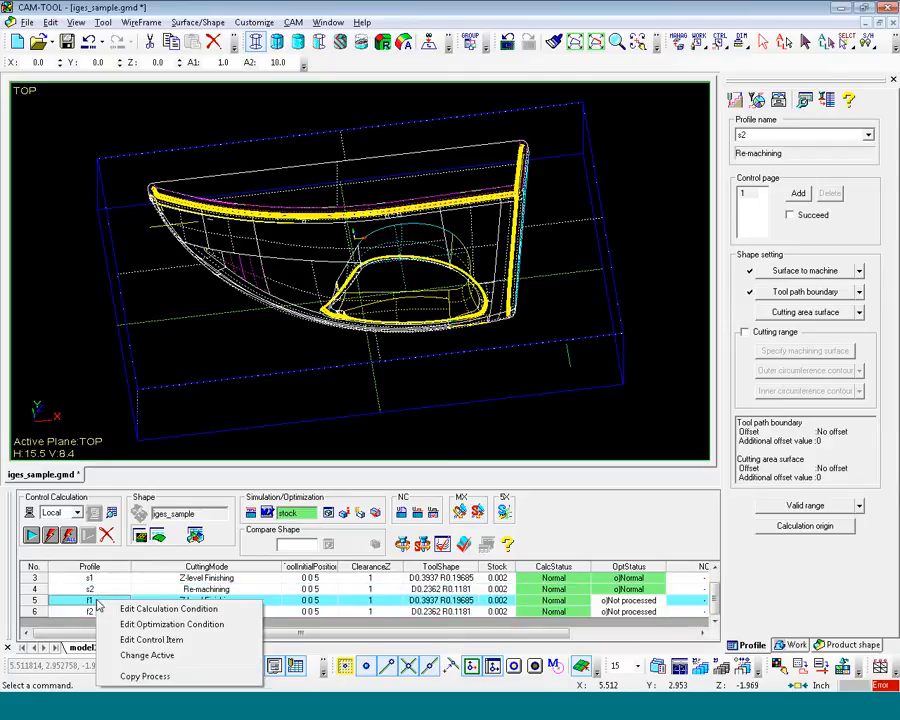
left_click(140, 610)
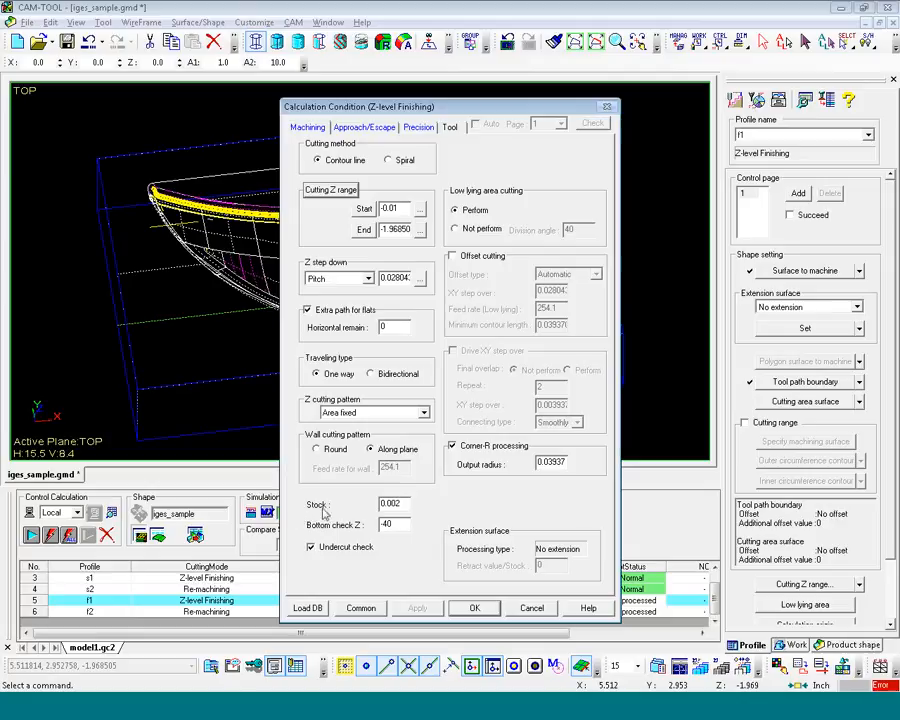
left_click_drag(386, 505, 406, 504)
type("0")
left_click(478, 256)
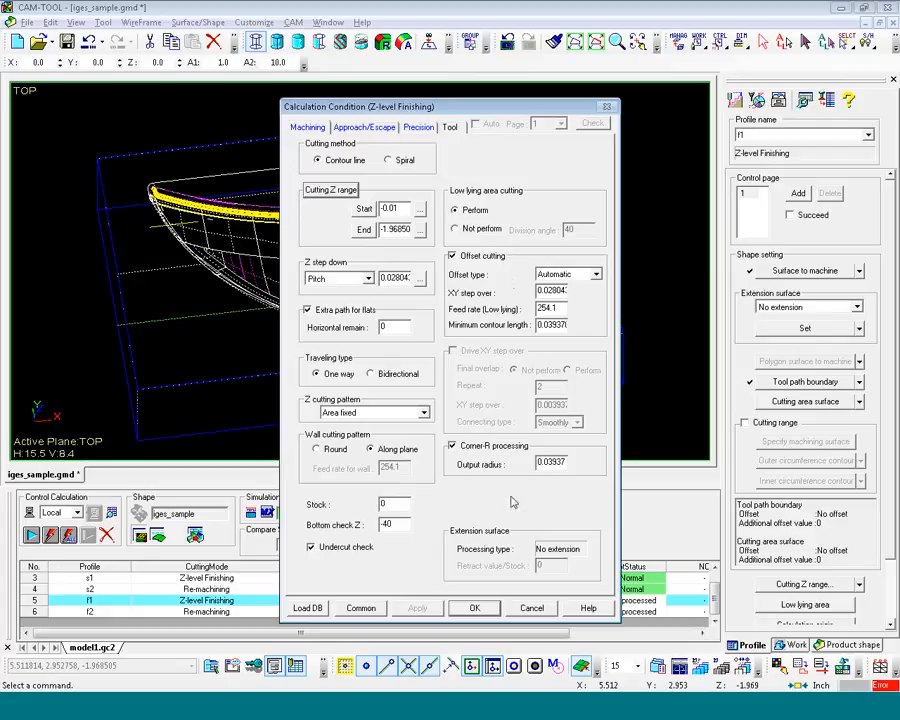
left_click(476, 608)
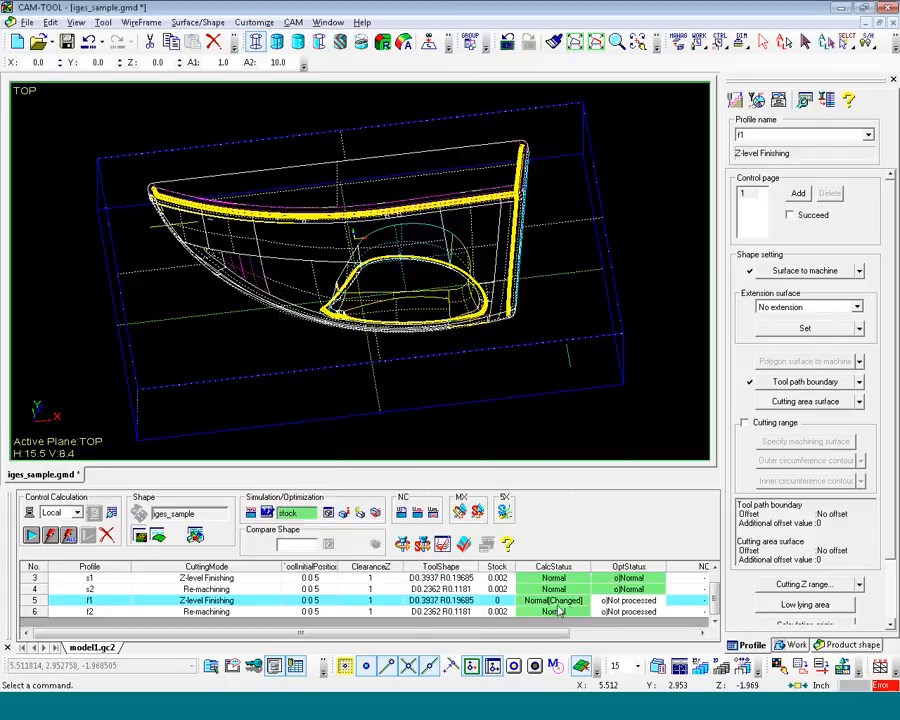
- Set both the remain step and the stock of re-machining profile f2 to 0 in its calculation conditions
right_click(108, 616)
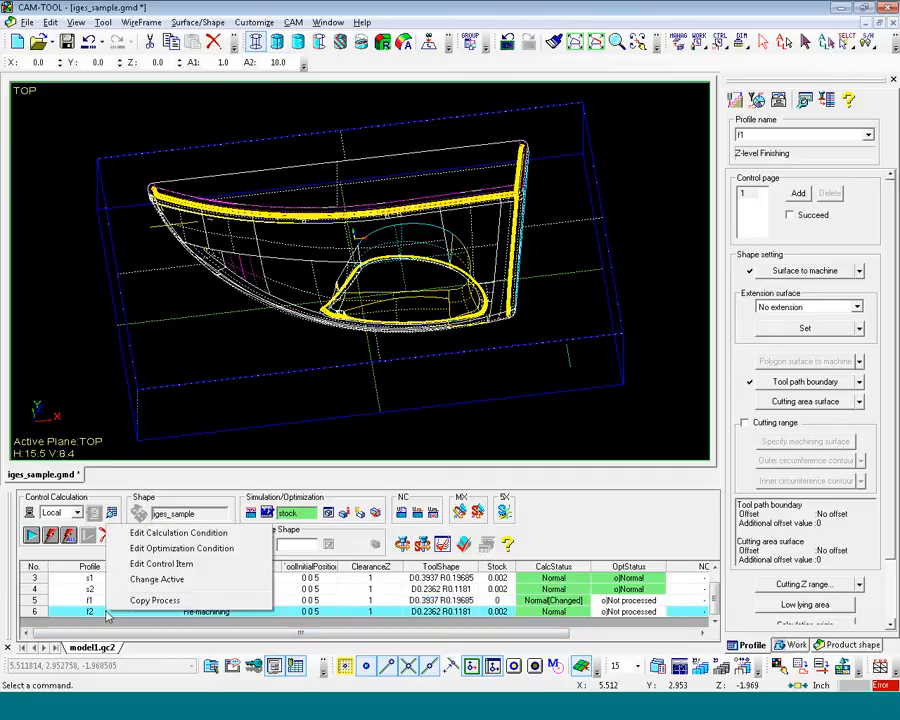
left_click(178, 532)
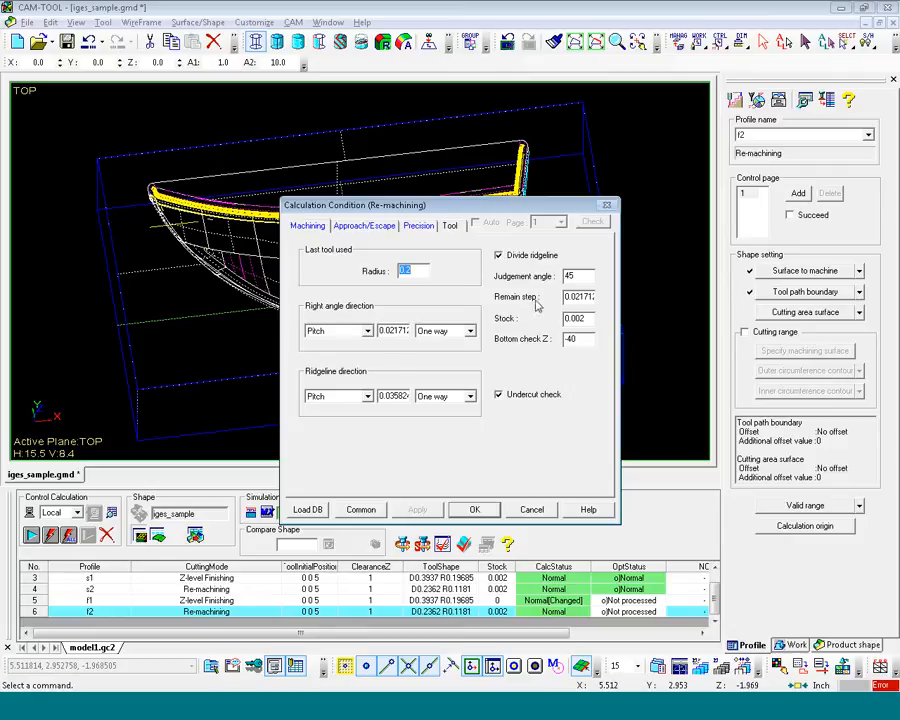
double_click(575, 298)
type("0")
double_click(590, 318)
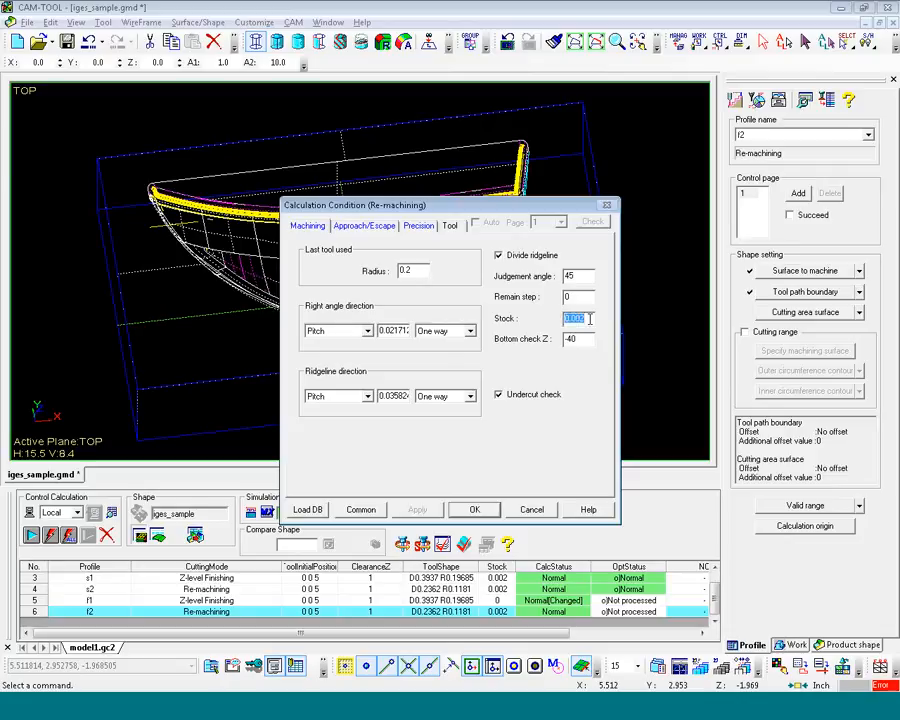
type("0")
left_click(482, 510)
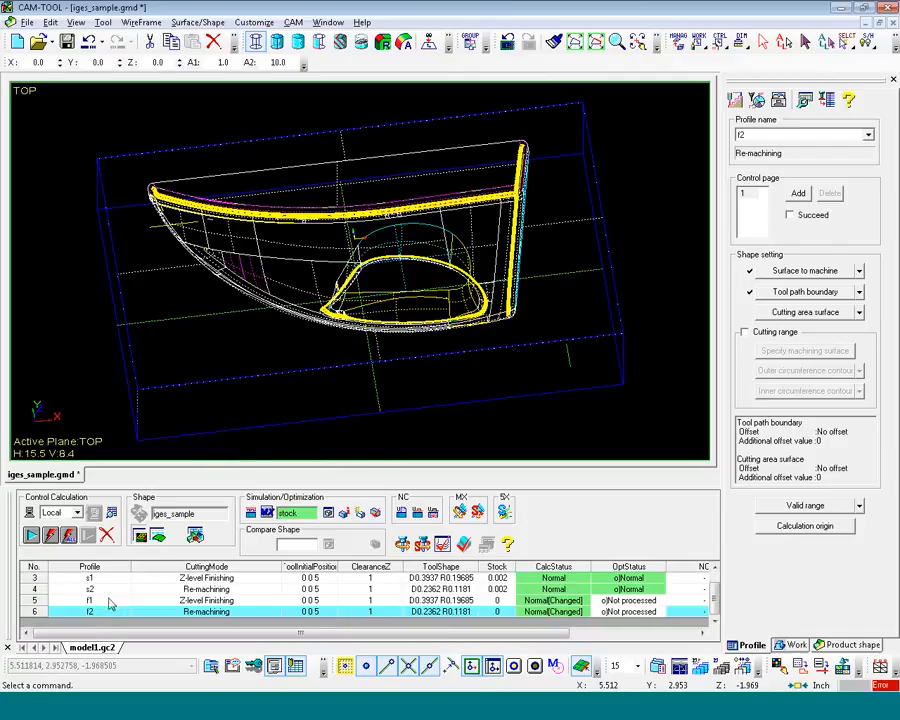
- Run the calculation for all processes, accepting re-calculation of process 5 and all subsequent changed ones
left_click(35, 568)
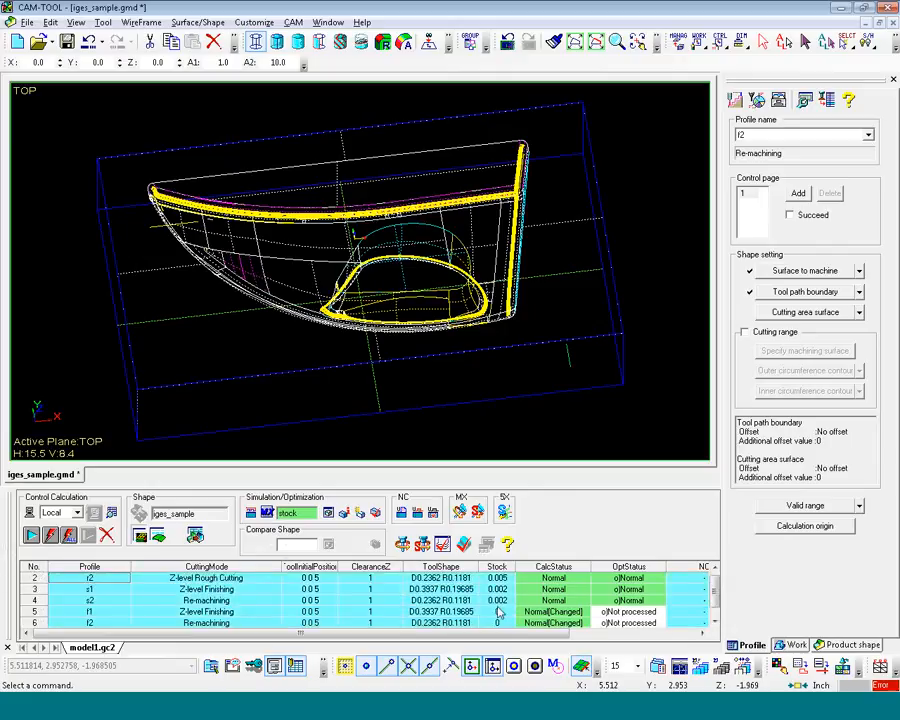
left_click(31, 537)
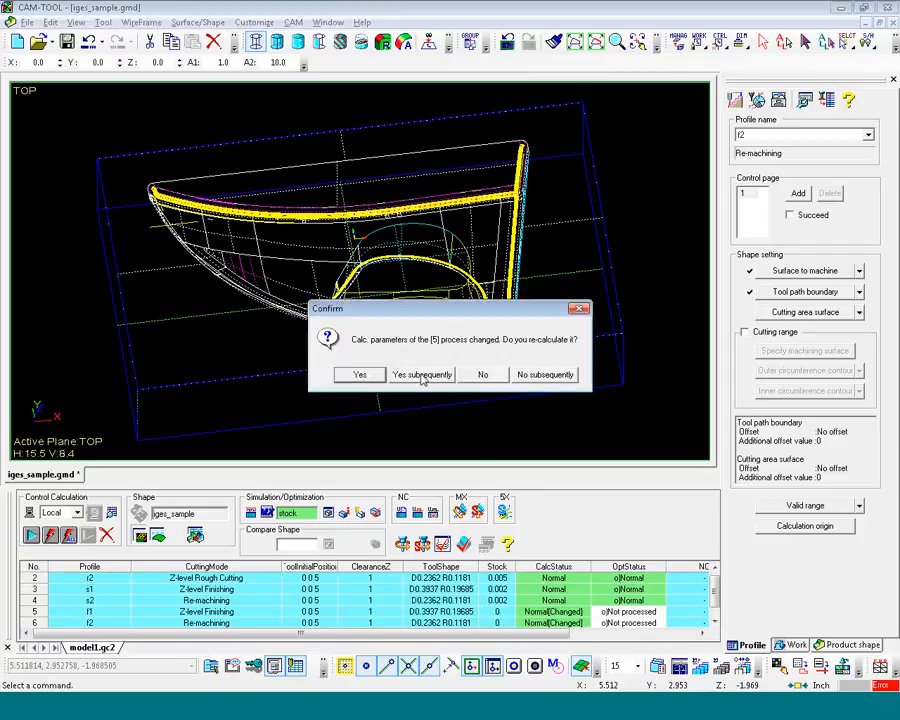
left_click(422, 375)
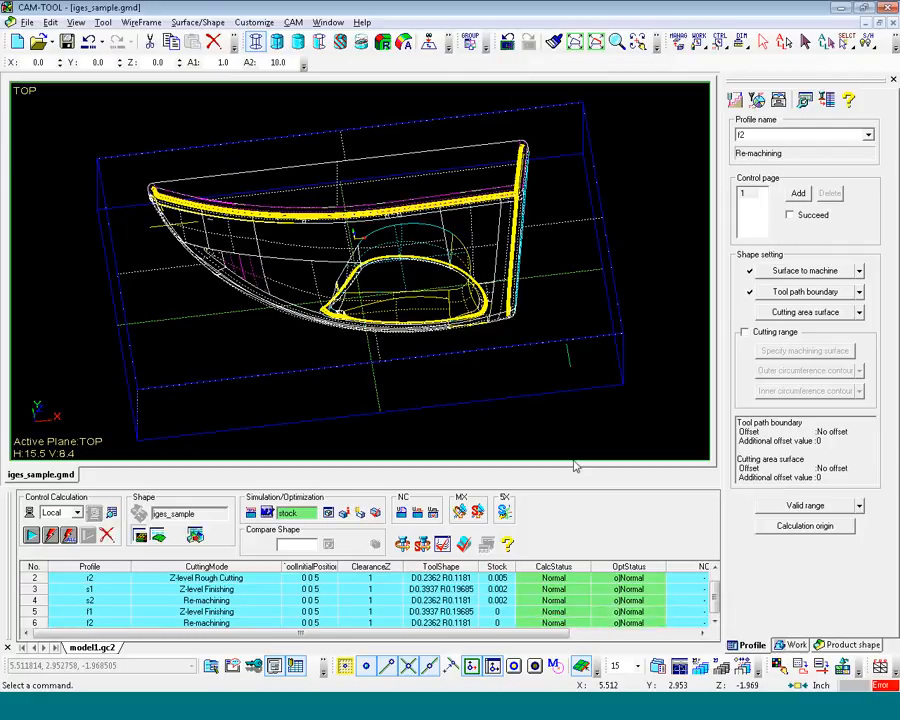
- Examine f1's optimized Z-level finishing toolpath, up close near the central opening and on the whole part
left_click(633, 613)
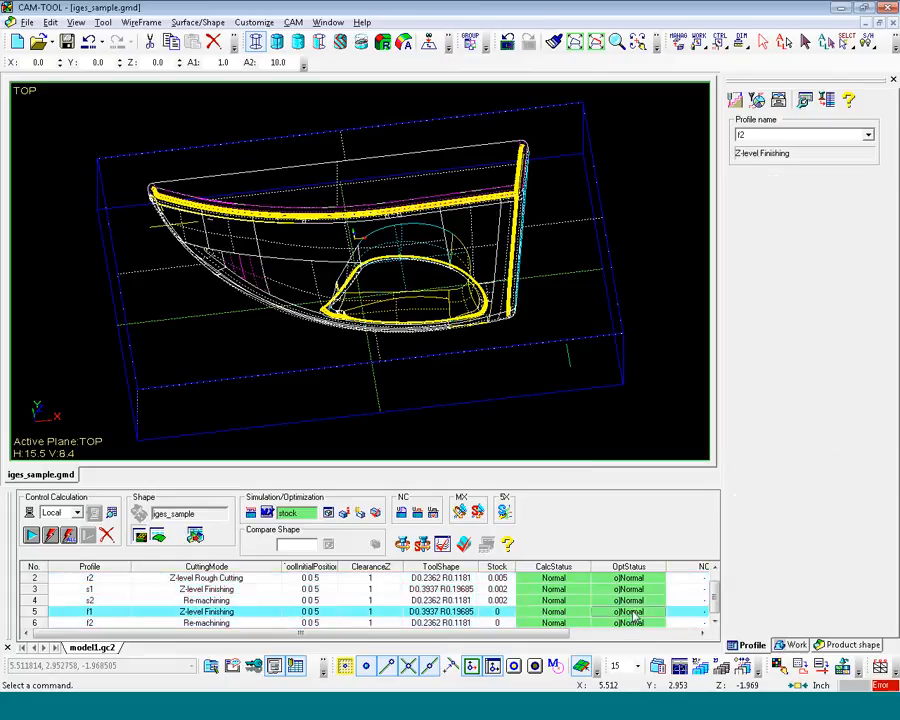
middle_click_drag(486, 301, 482, 341)
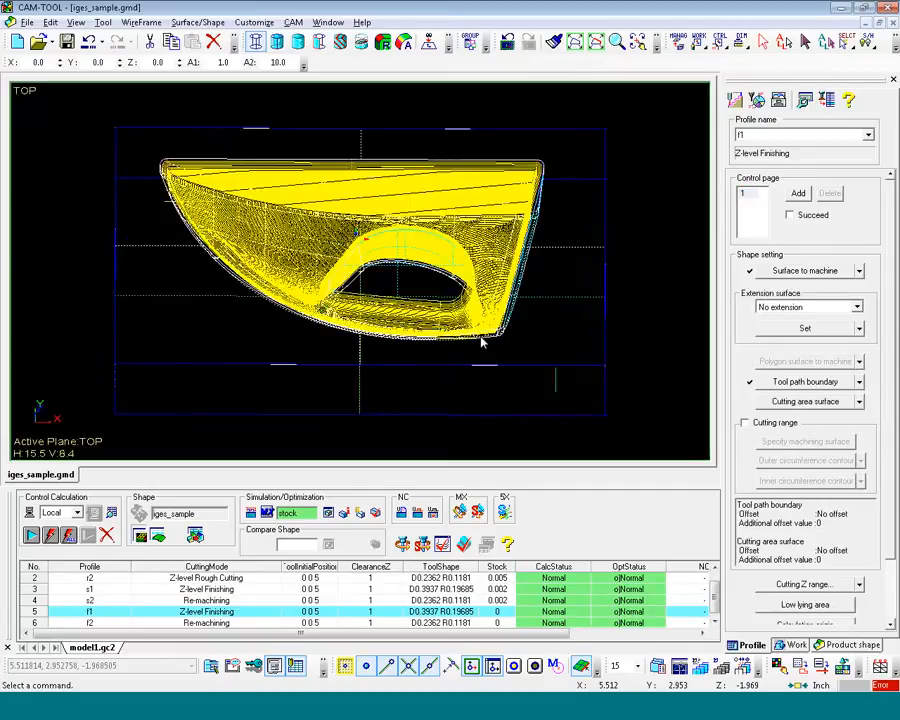
scroll(468, 229, "up", 6)
scroll(477, 236, "up", 3)
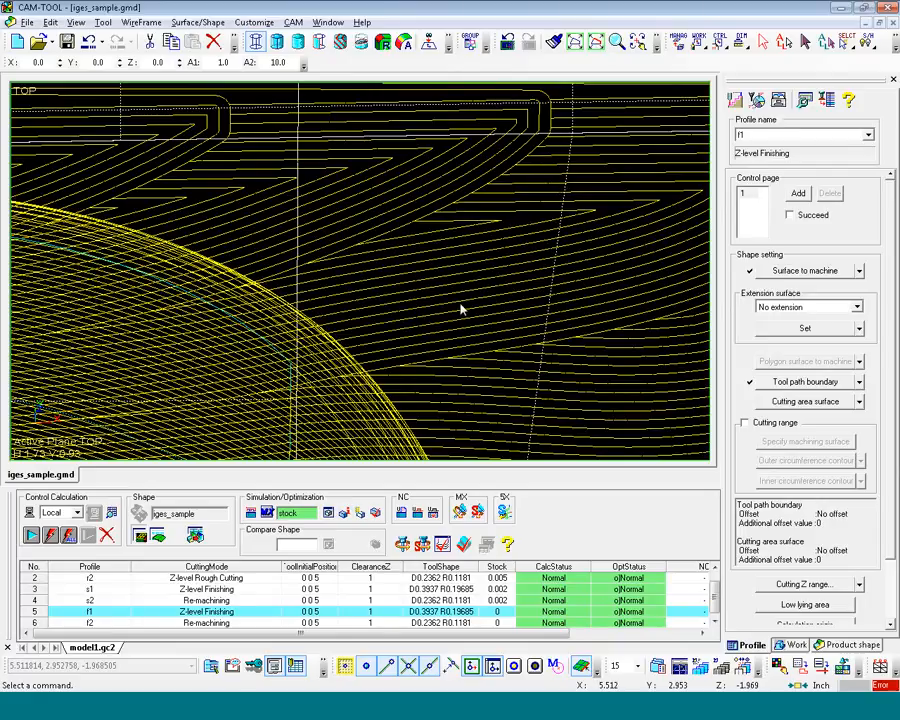
scroll(463, 308, "down", 5)
mouse_move(461, 321)
middle_mouse_down()
mouse_move(440, 300)
mouse_move(448, 348)
mouse_move(498, 335)
mouse_move(469, 332)
mouse_move(428, 346)
mouse_move(520, 278)
middle_mouse_up()
scroll(522, 278, "down", 5)
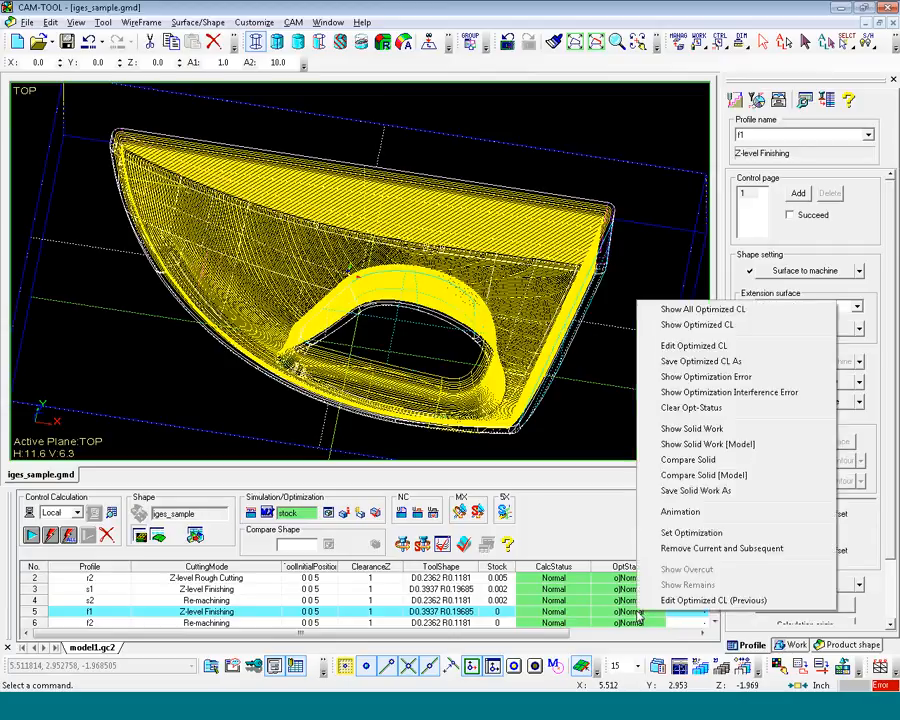
- Show f1's solid work result as a shaded model, inspect the machined surfaces, and close the view
left_click(702, 430)
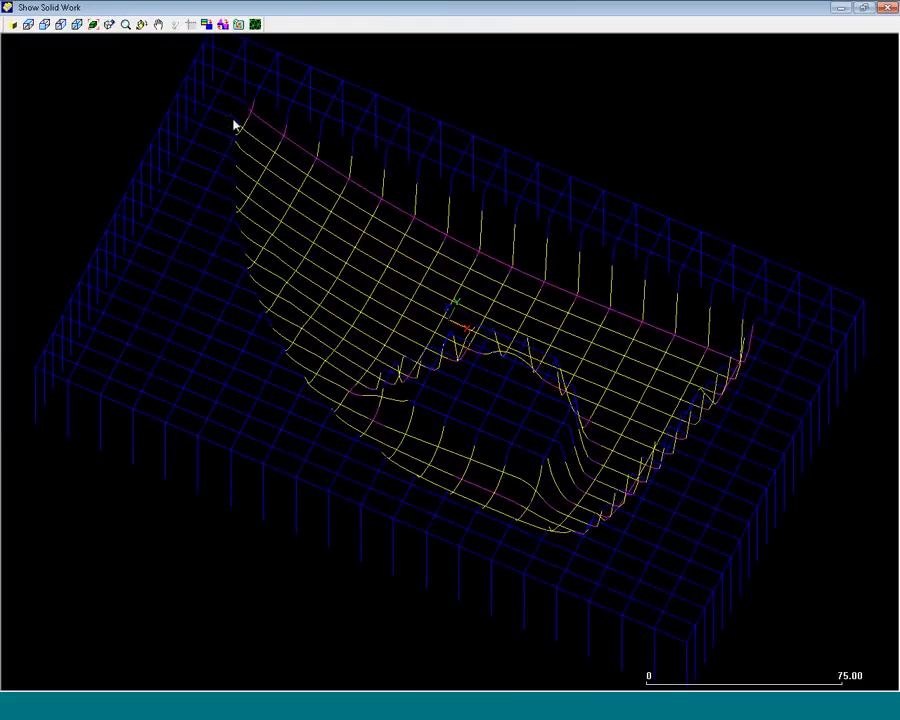
left_click(13, 26)
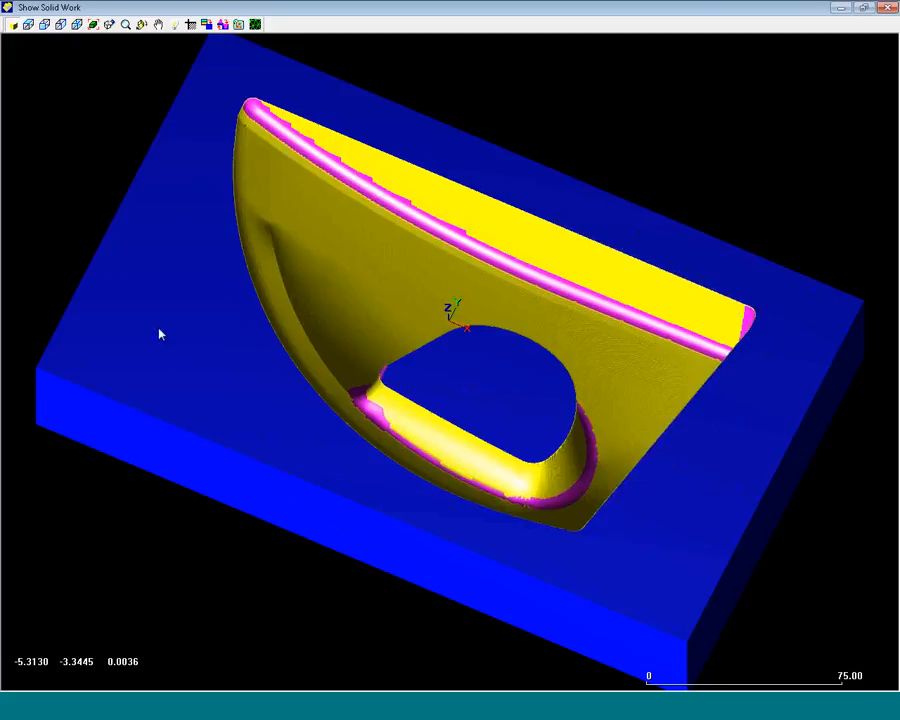
left_click(888, 9)
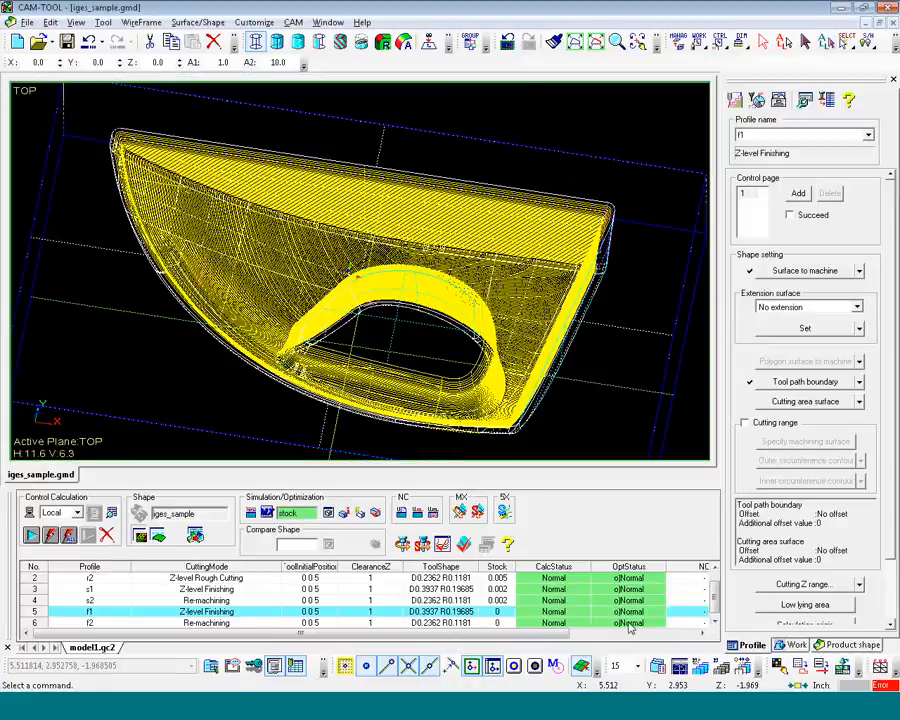
- Examine f2's optimized re-machining toolpath along the inner corners and the long curved edge, up close and on the whole part
left_click(630, 623)
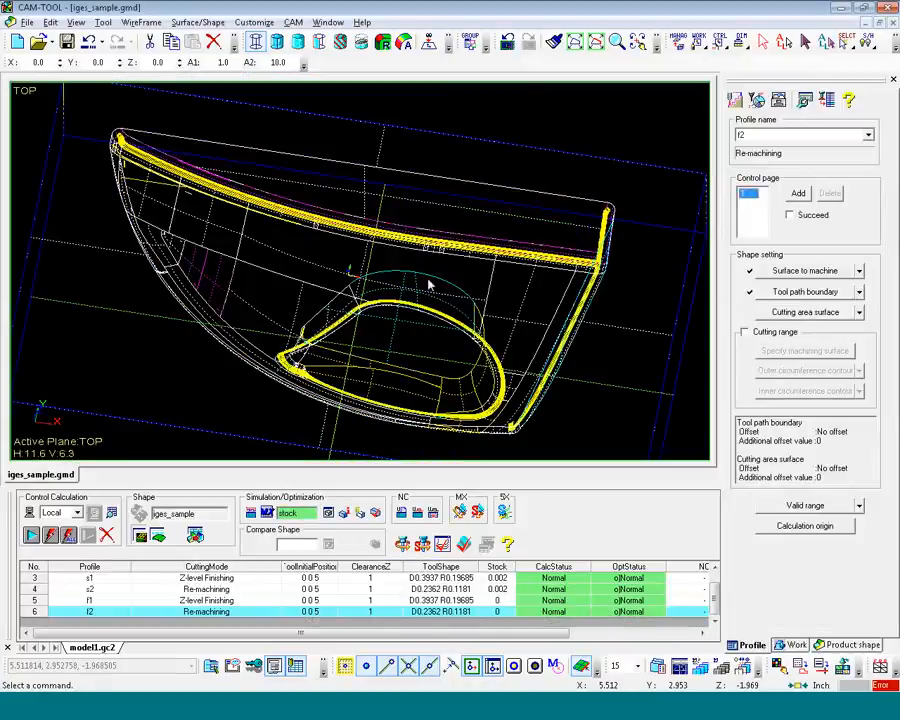
middle_click_drag(408, 337, 665, 298)
scroll(514, 110, "up", 10)
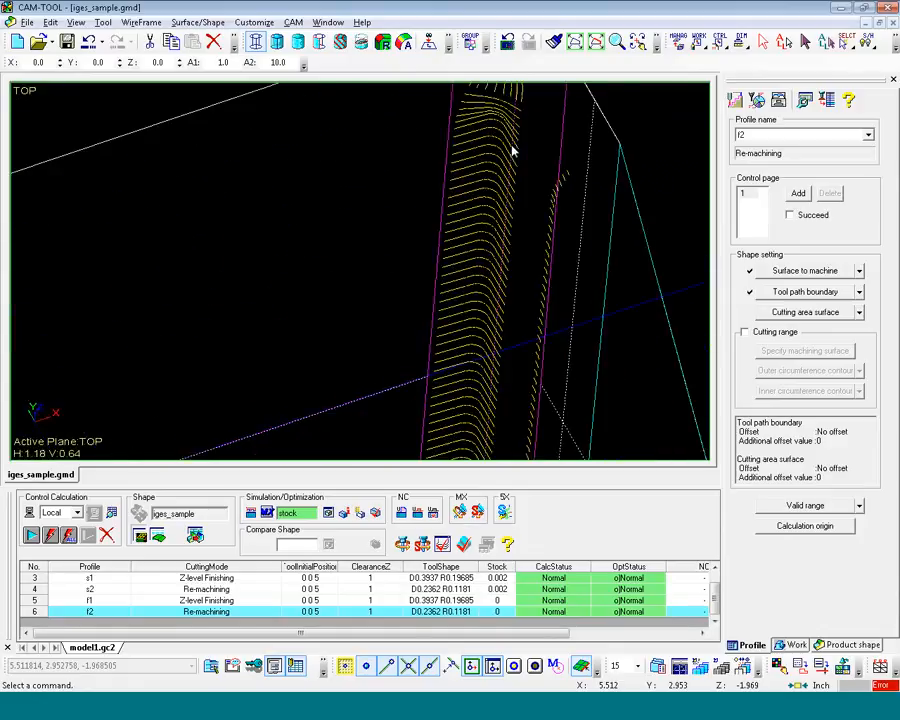
scroll(458, 160, "up", 1)
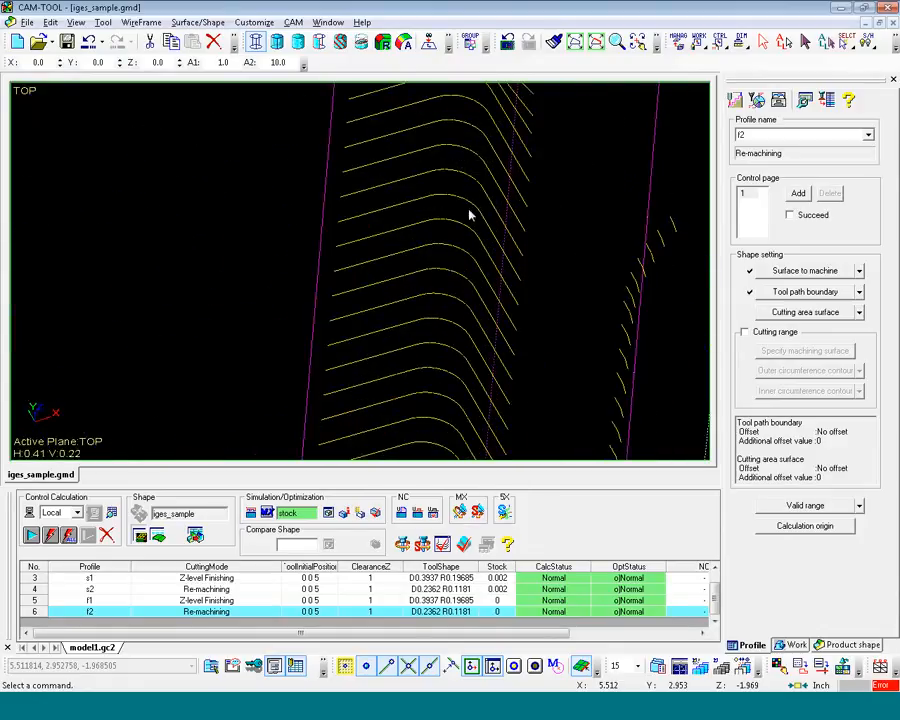
scroll(476, 213, "down", 3)
scroll(481, 213, "down", 9)
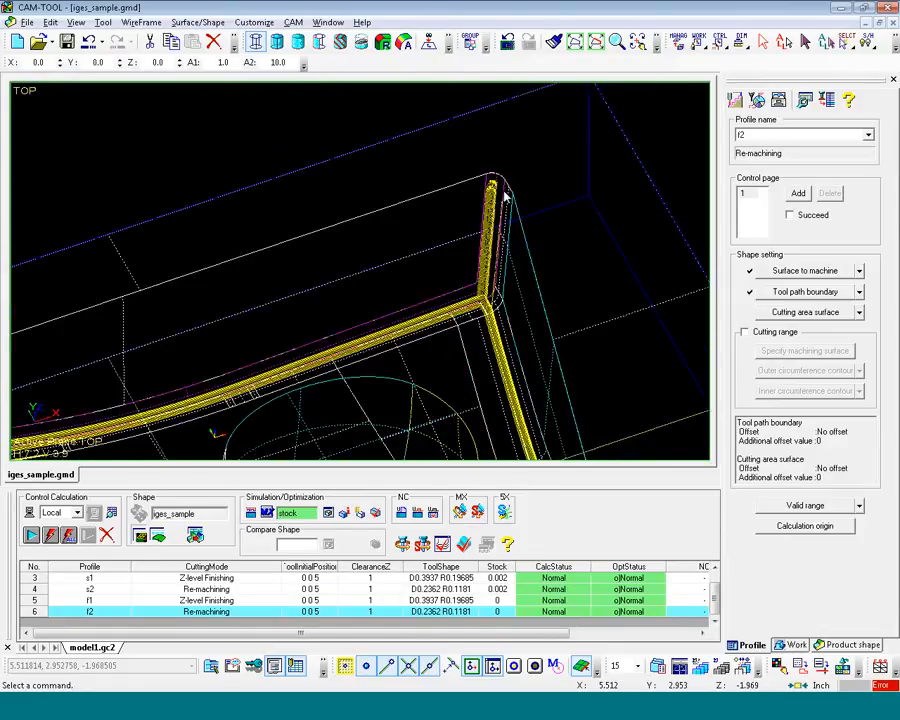
scroll(220, 342, "up", 7)
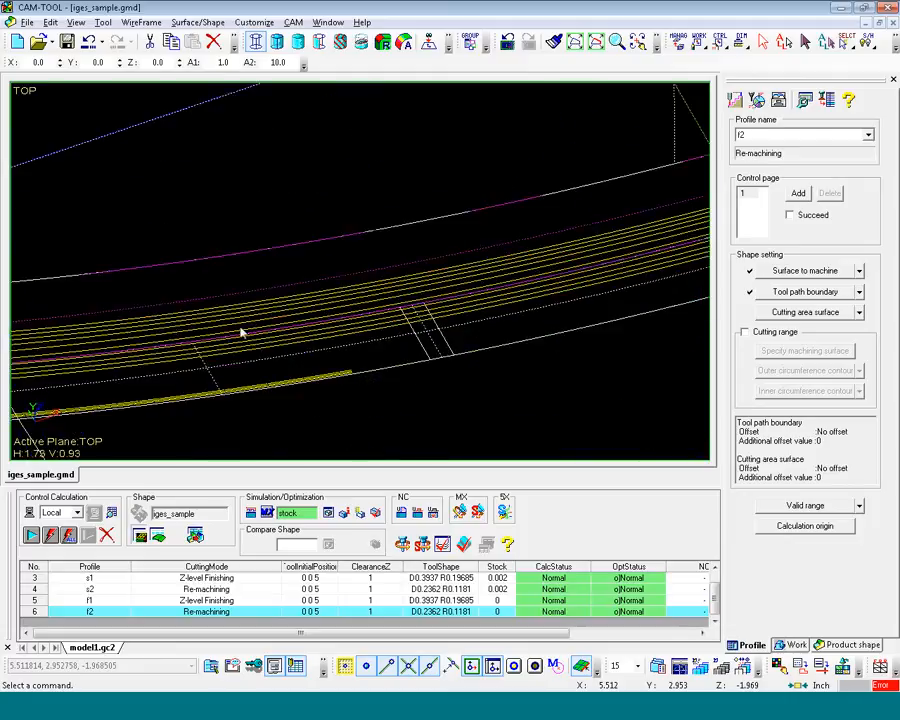
scroll(430, 318, "down", 8)
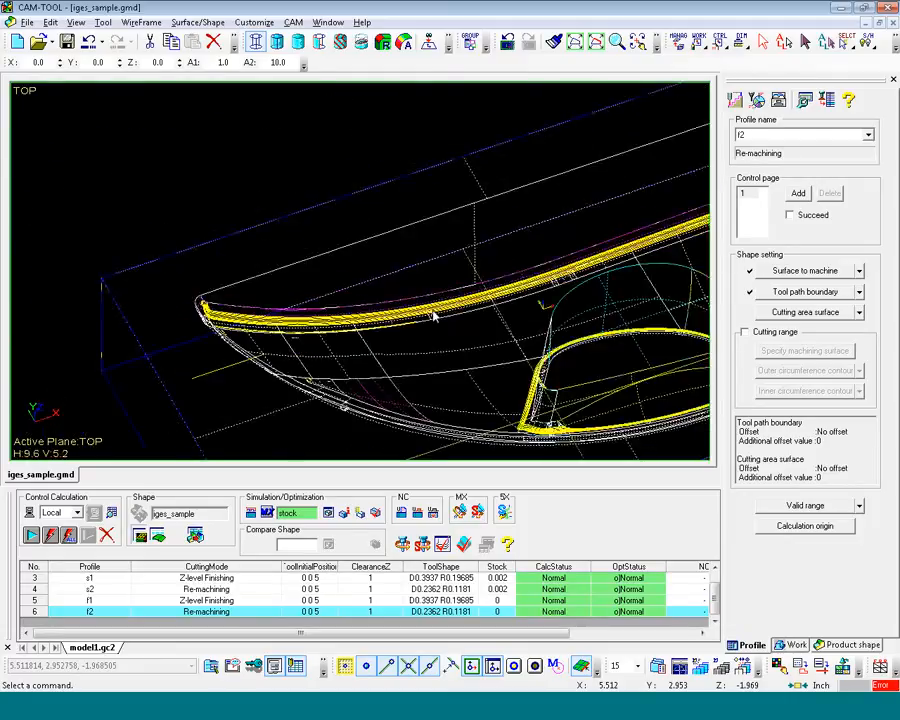
middle_click_drag(602, 356, 446, 364)
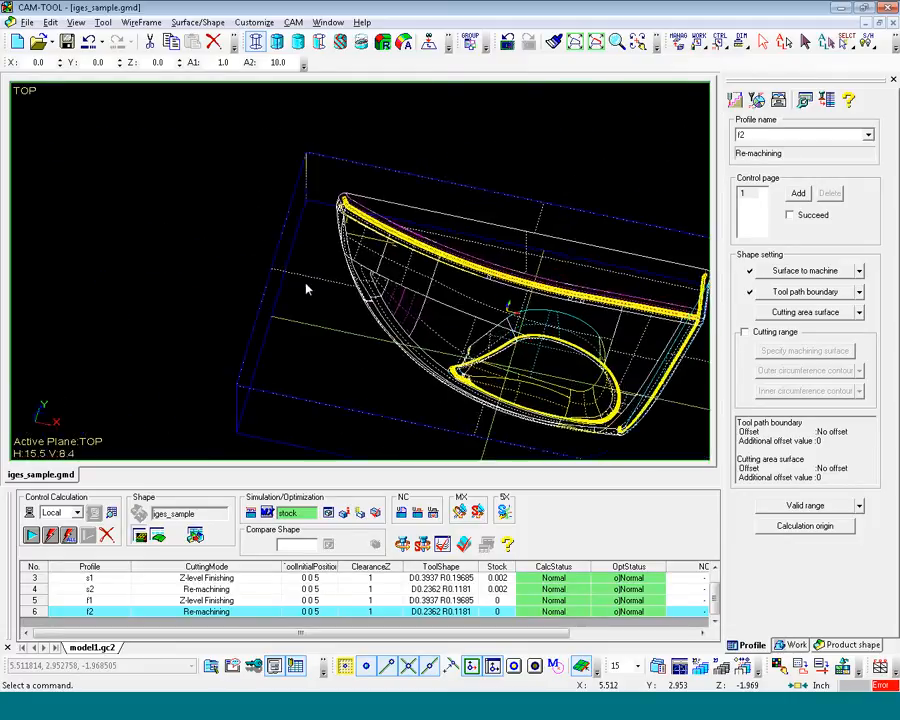
scroll(305, 286, "down", 2)
scroll(440, 328, "up", 2)
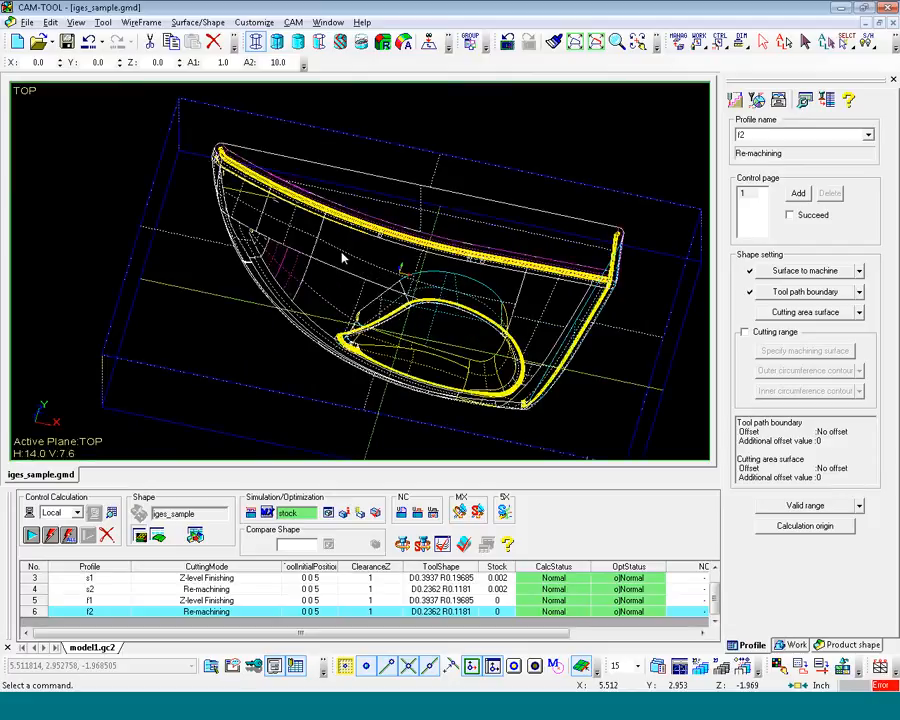
- Show f2's solid work result from above as a shaded model
right_click(634, 616)
left_click(688, 428)
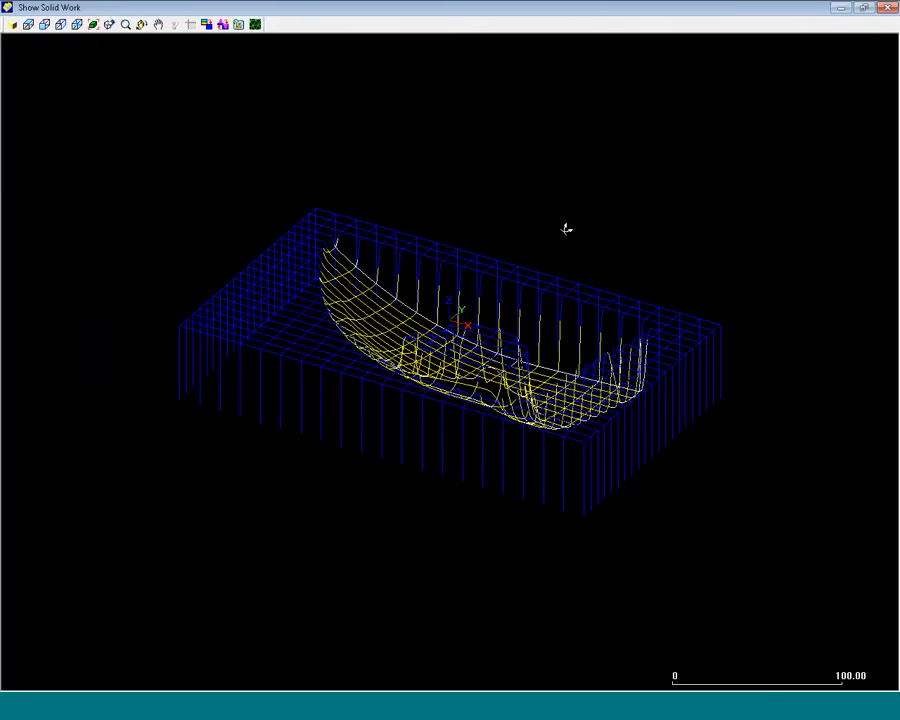
middle_click_drag(566, 229, 572, 342)
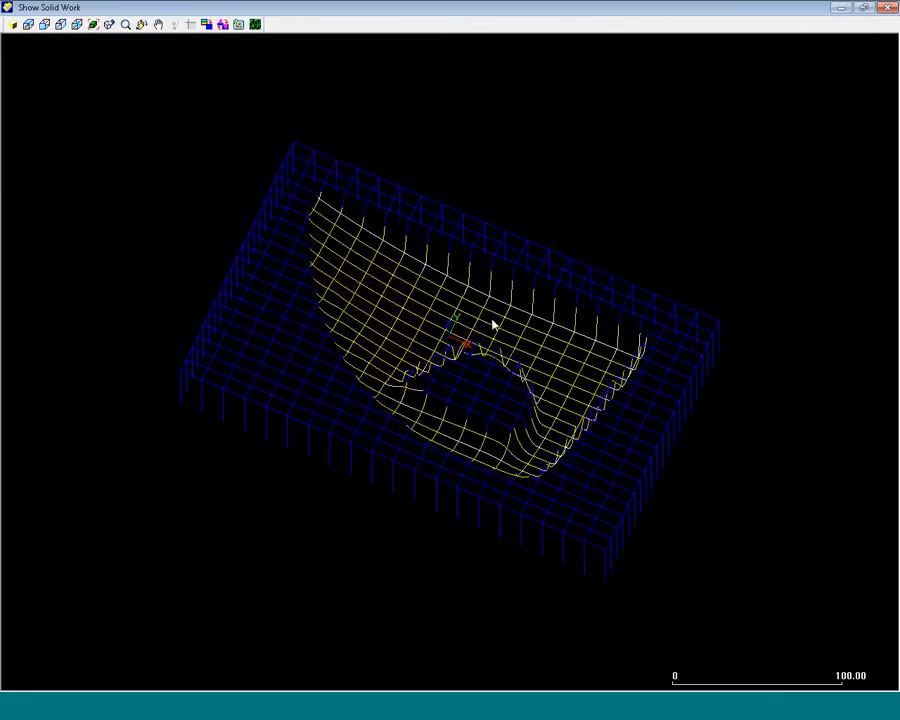
scroll(481, 321, "up", 3)
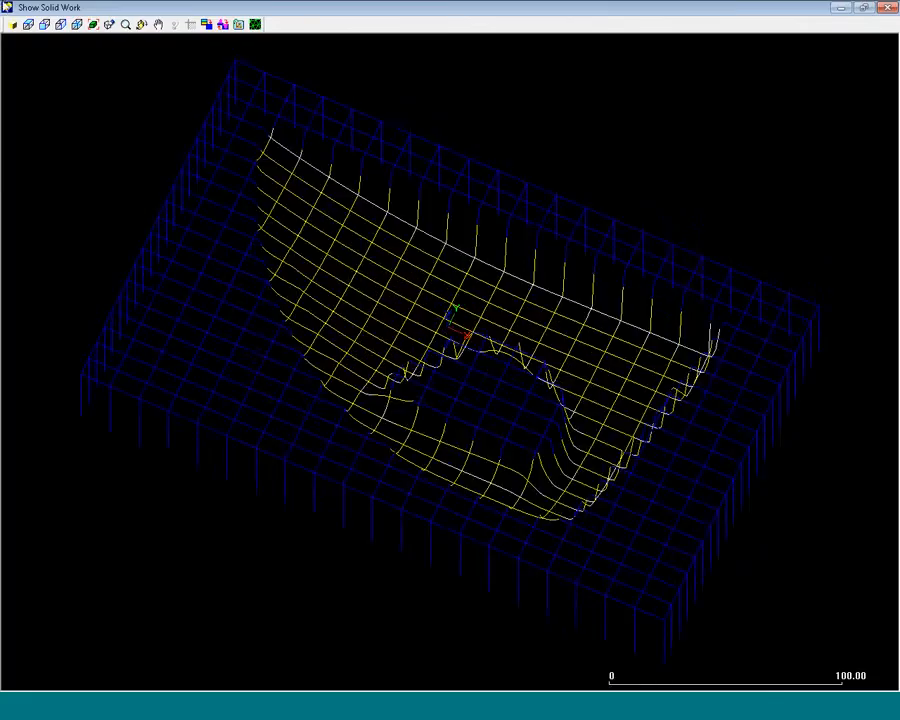
left_click(12, 24)
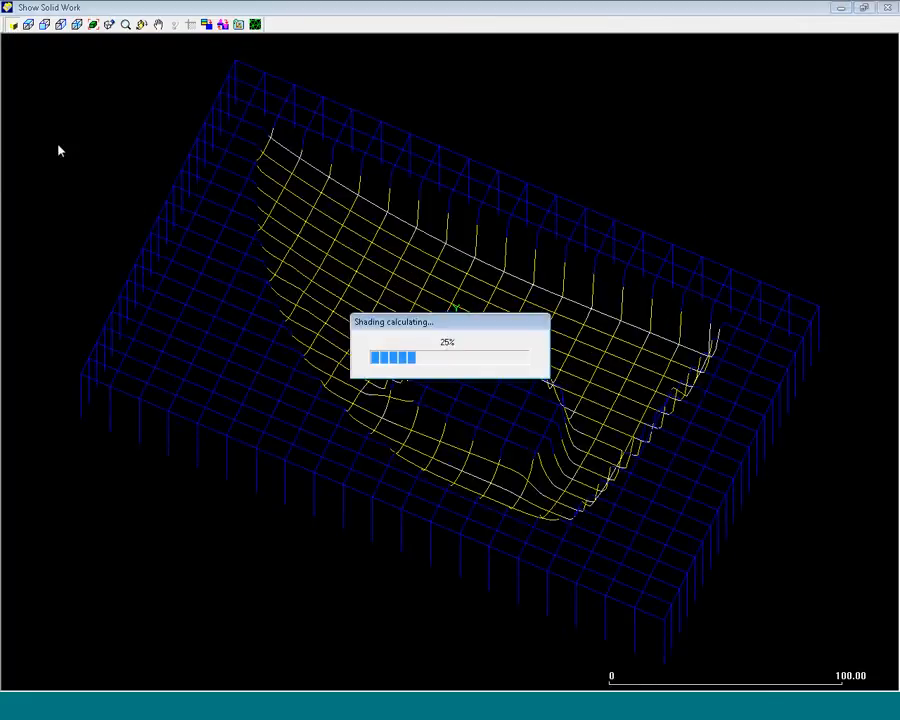